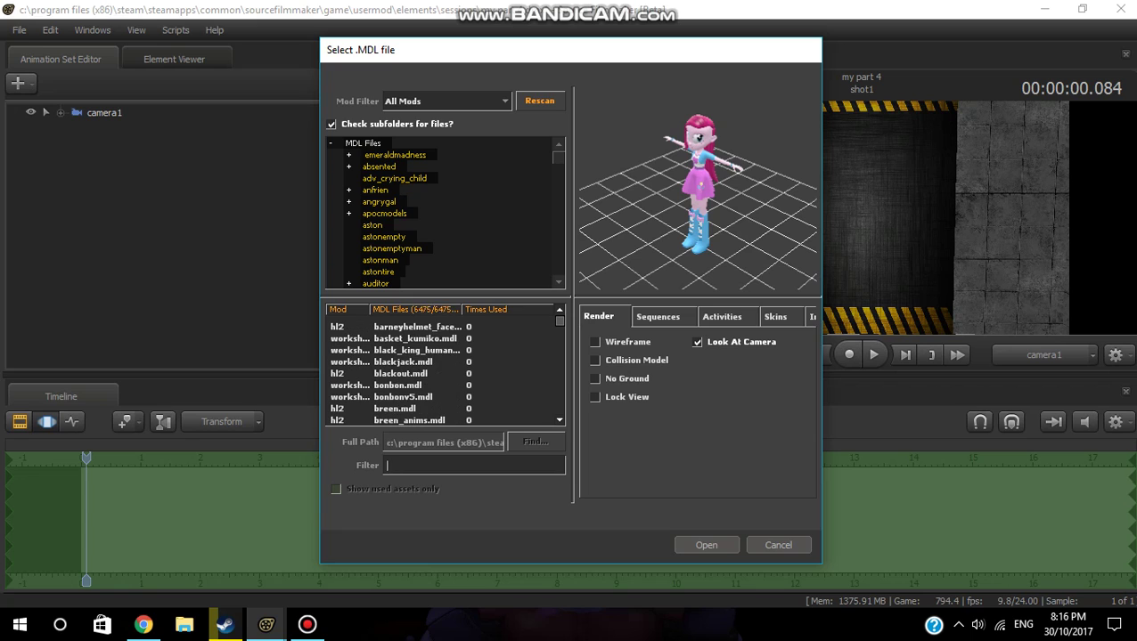
# Filter the model list by "fnaf sl", and widen the filter back to "fnaf"
pyautogui.write('fn')
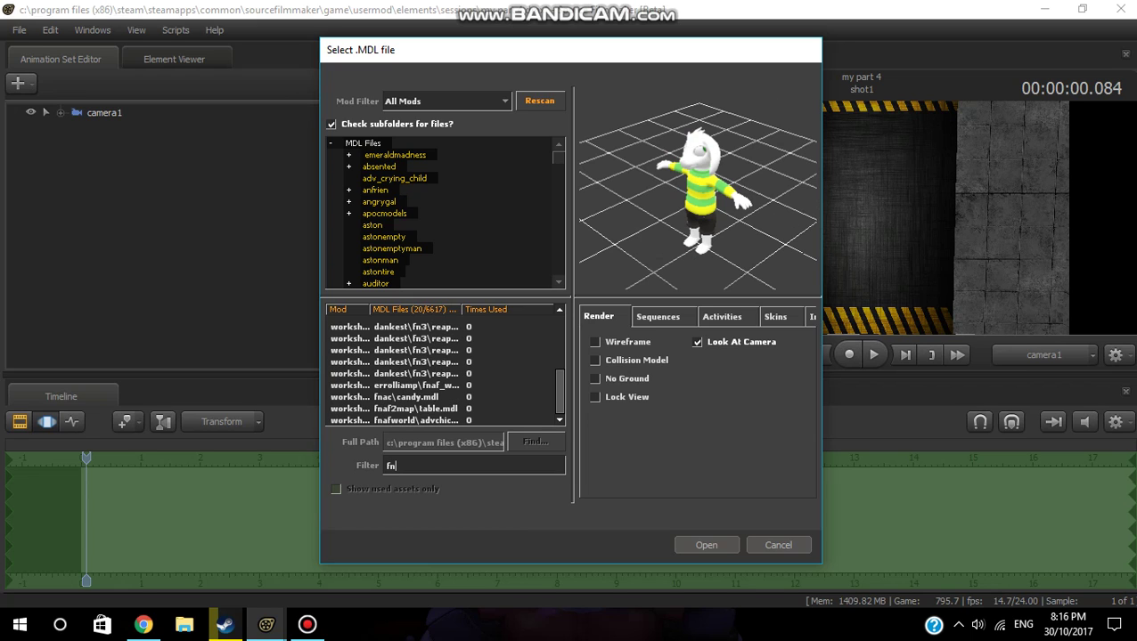
pyautogui.write('af')
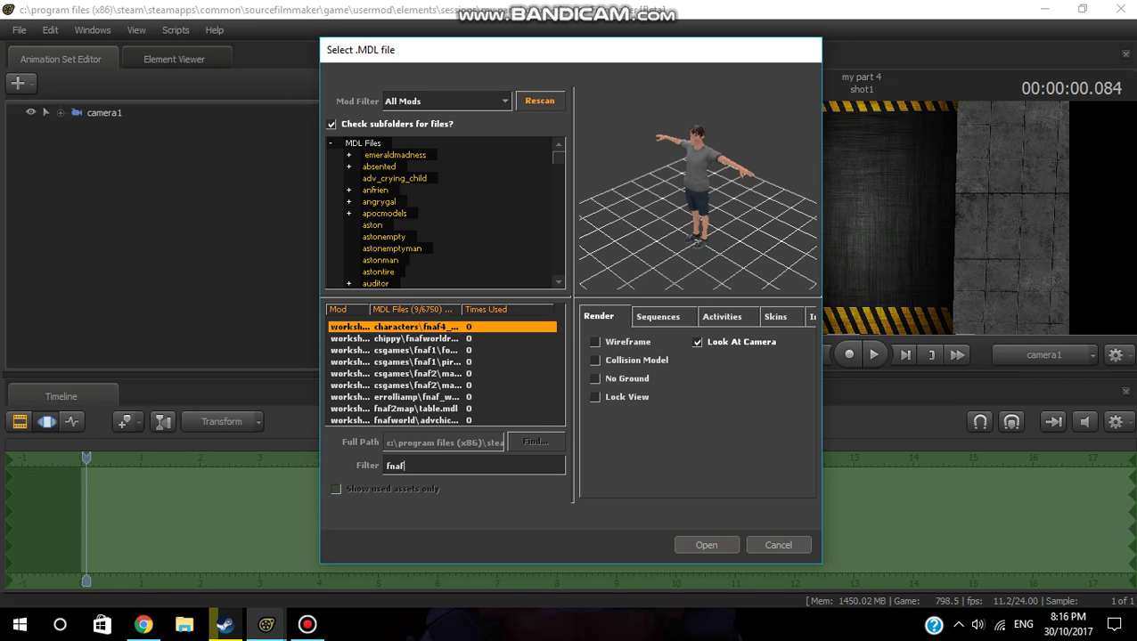
pyautogui.write(' sl')
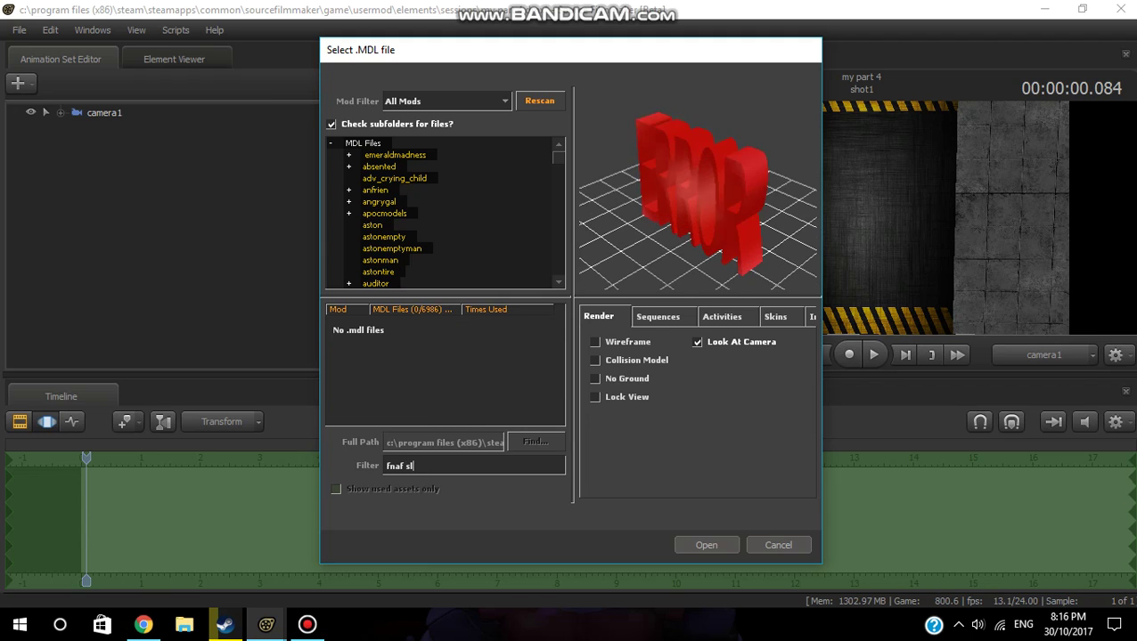
pyautogui.press('BackSpace')
pyautogui.press('BackSpace')
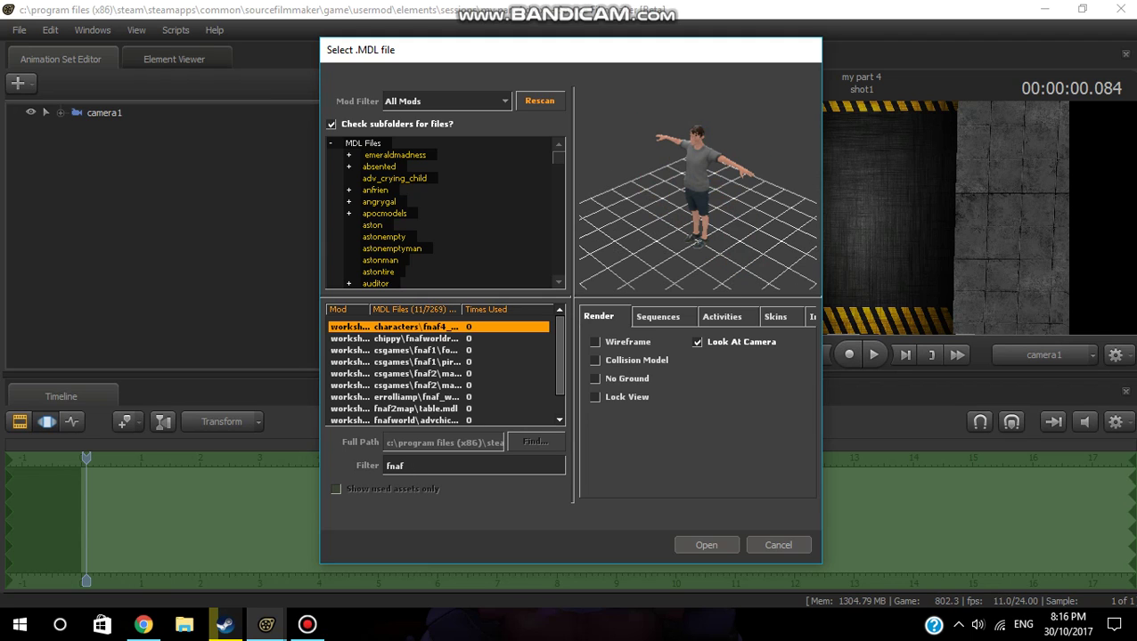
# Preview the fnaf2map table, the fnafworld character and the keithy prop among the "fnaf" models
pyautogui.scroll(-1, 438, 374)
pyautogui.click(416, 386)
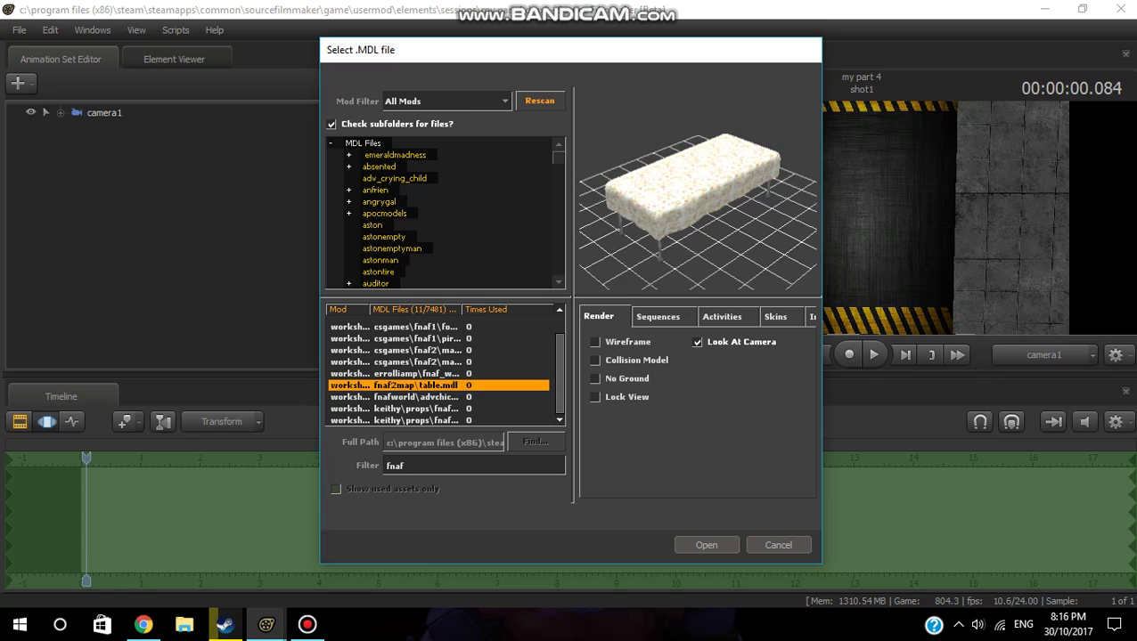
pyautogui.click(416, 398)
pyautogui.click(416, 409)
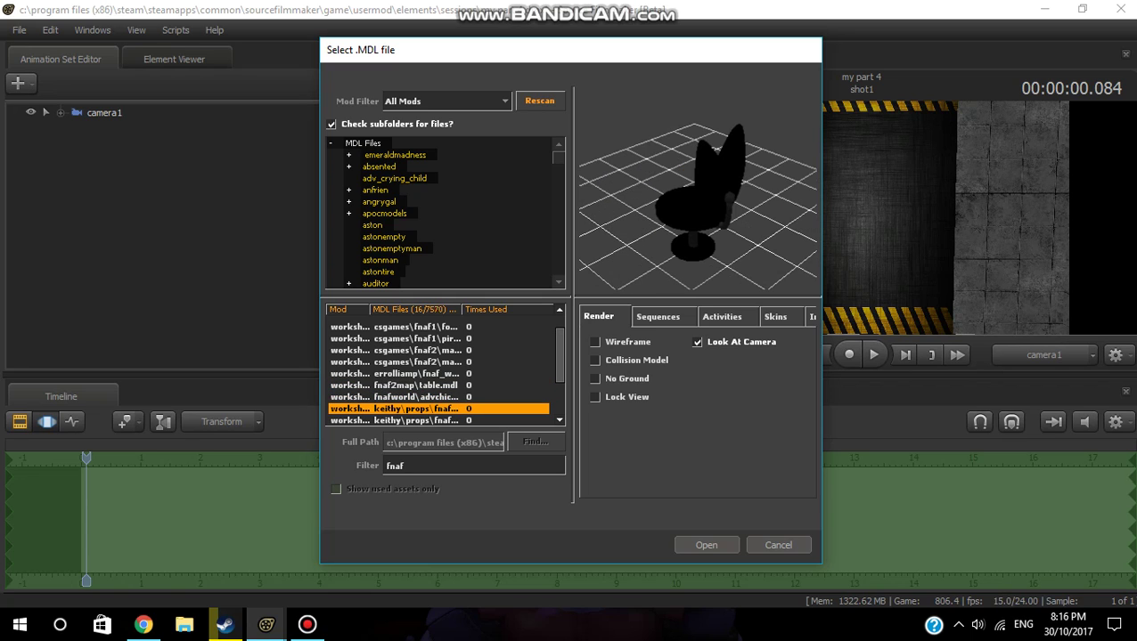
pyautogui.click(416, 397)
pyautogui.scroll(1, 416, 398)
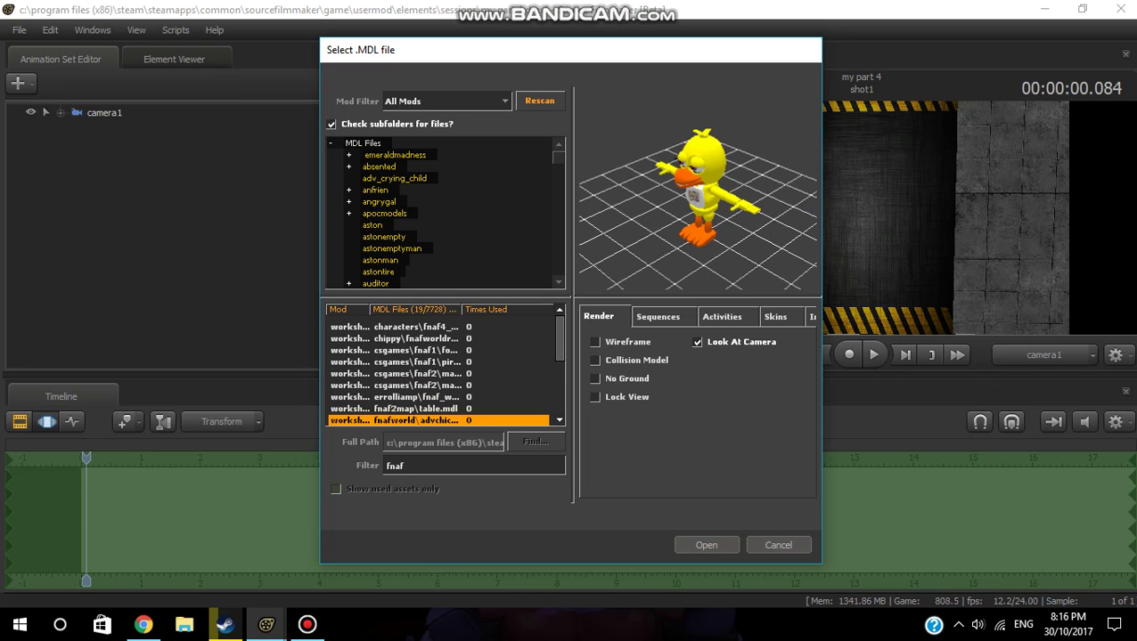
# Search the model list for "sist" instead, clear the filter and close the model browser without loading anything
pyautogui.press('BackSpace')
pyautogui.press('BackSpace')
pyautogui.press('BackSpace')
pyautogui.press('BackSpace')
pyautogui.write('sister')
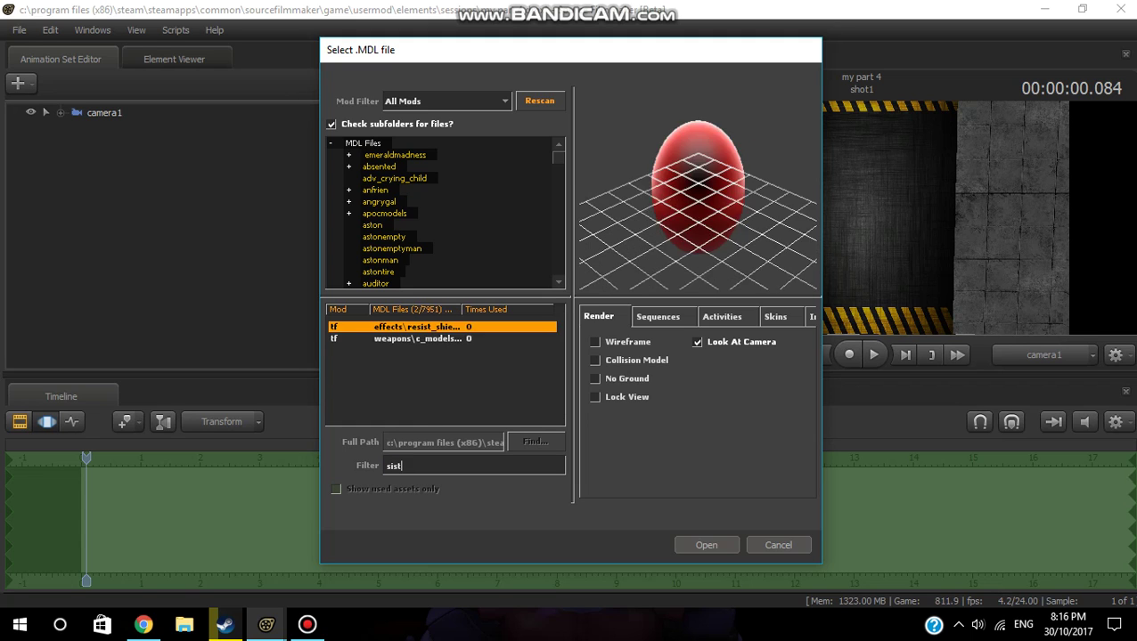
pyautogui.press('BackSpace')
pyautogui.press('BackSpace')
pyautogui.press('BackSpace')
pyautogui.press('BackSpace')
pyautogui.press('BackSpace')
pyautogui.press('BackSpace')
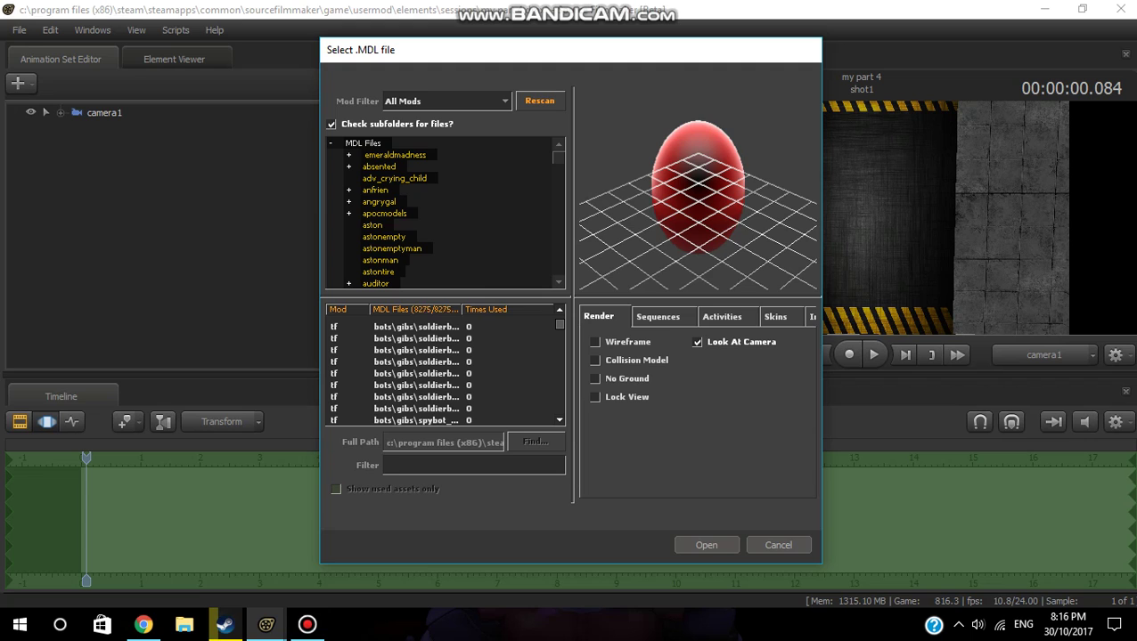
pyautogui.press('Escape')
# Switch to Steam, browse to the second page of featured community workshops and open the Source Filmmaker workshop
pyautogui.click(225, 624)
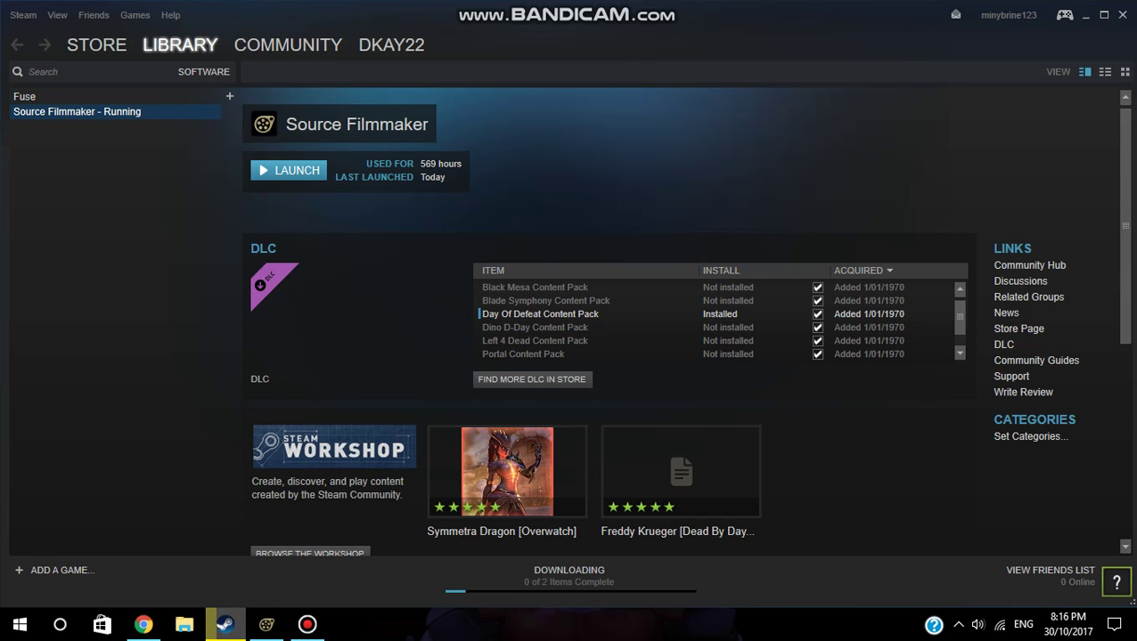
pyautogui.moveTo(287, 47)
pyautogui.click(263, 105)
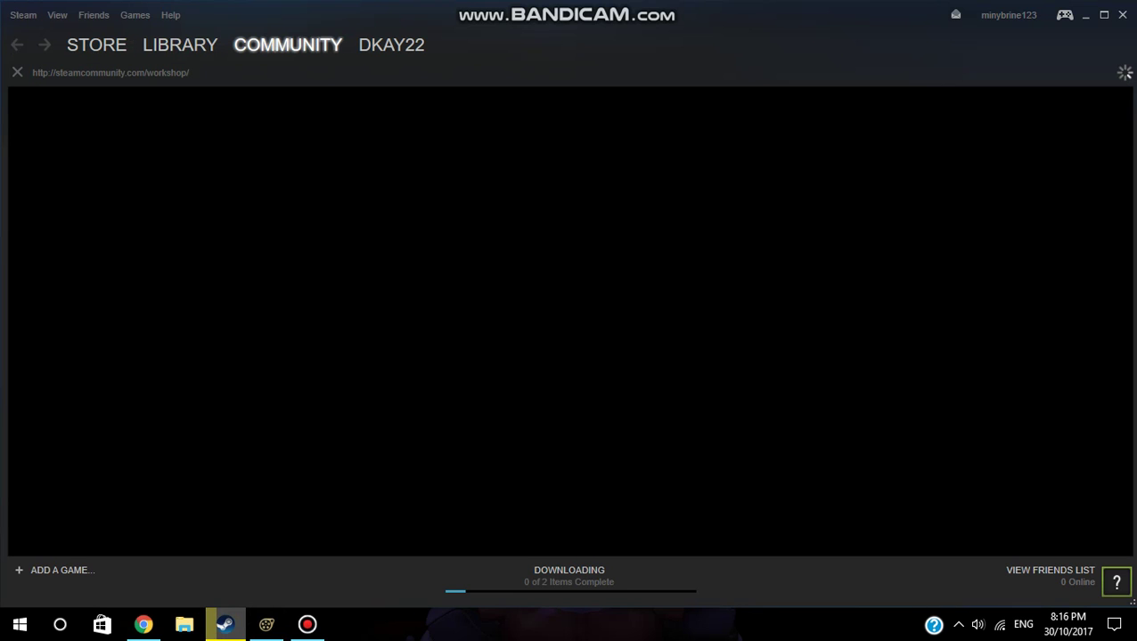
pyautogui.moveTo(283, 49)
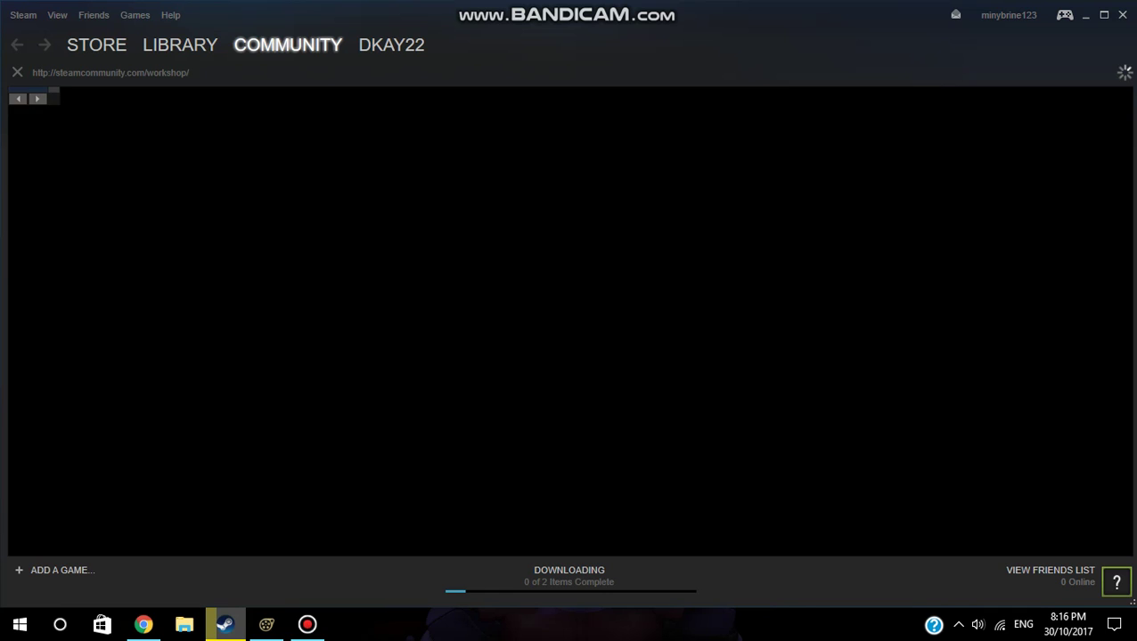
pyautogui.scroll(-3, 716, 312)
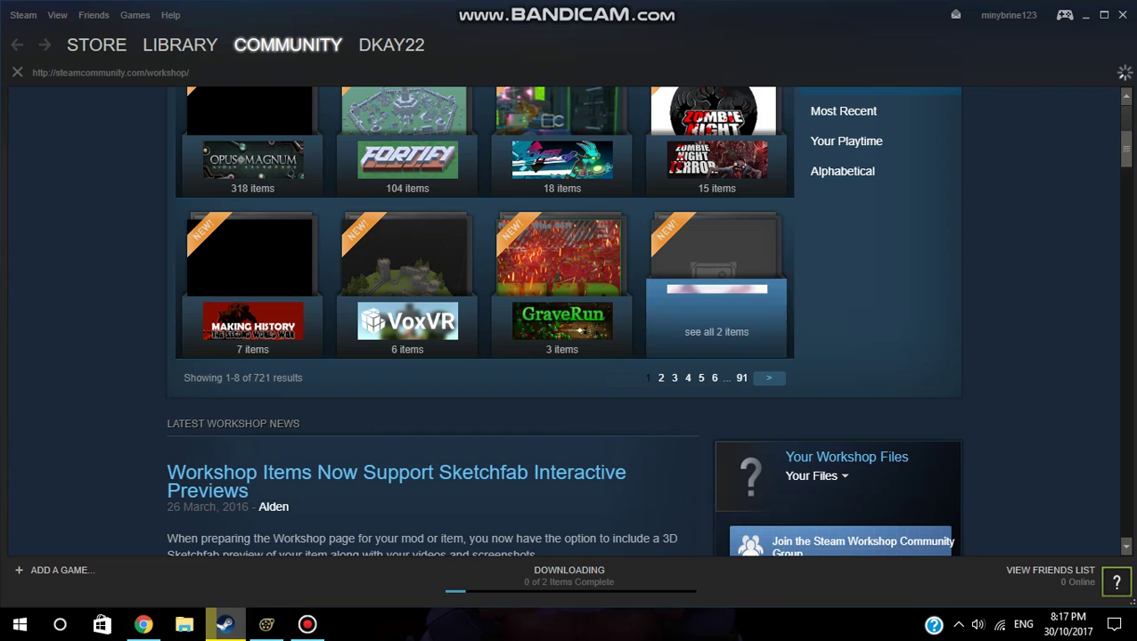
pyautogui.scroll(1, 716, 312)
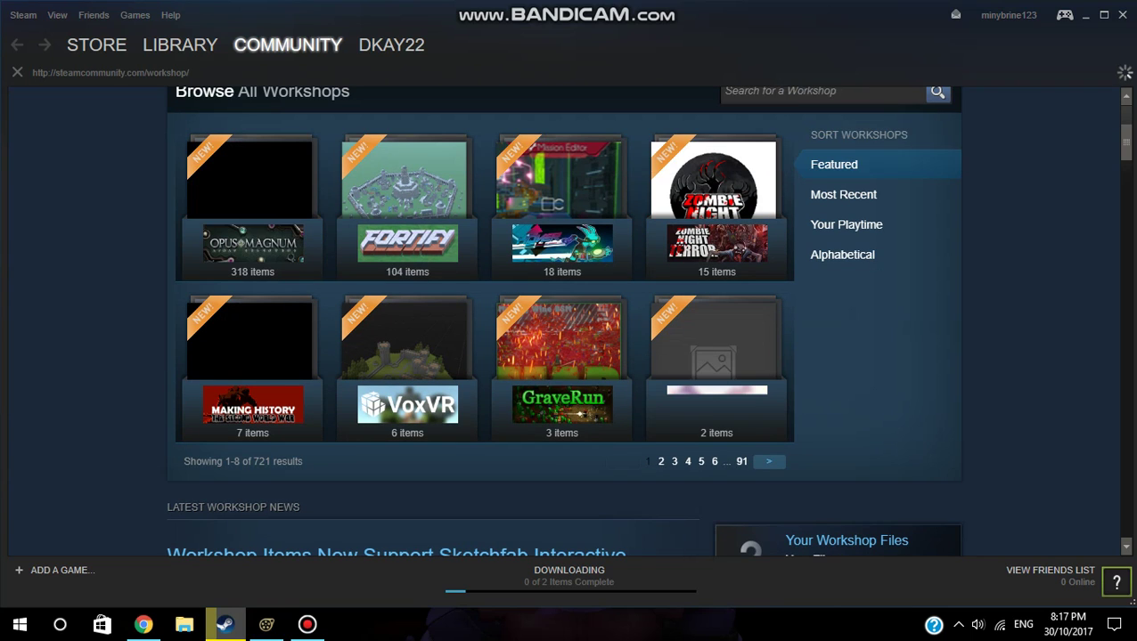
pyautogui.click(661, 461)
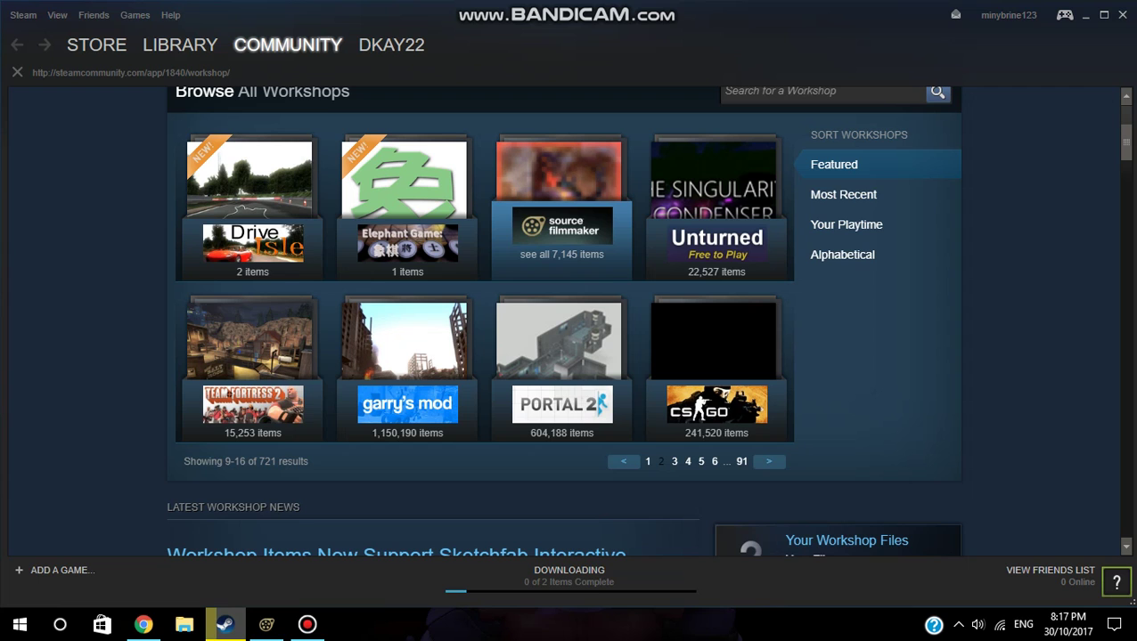
pyautogui.click(307, 624)
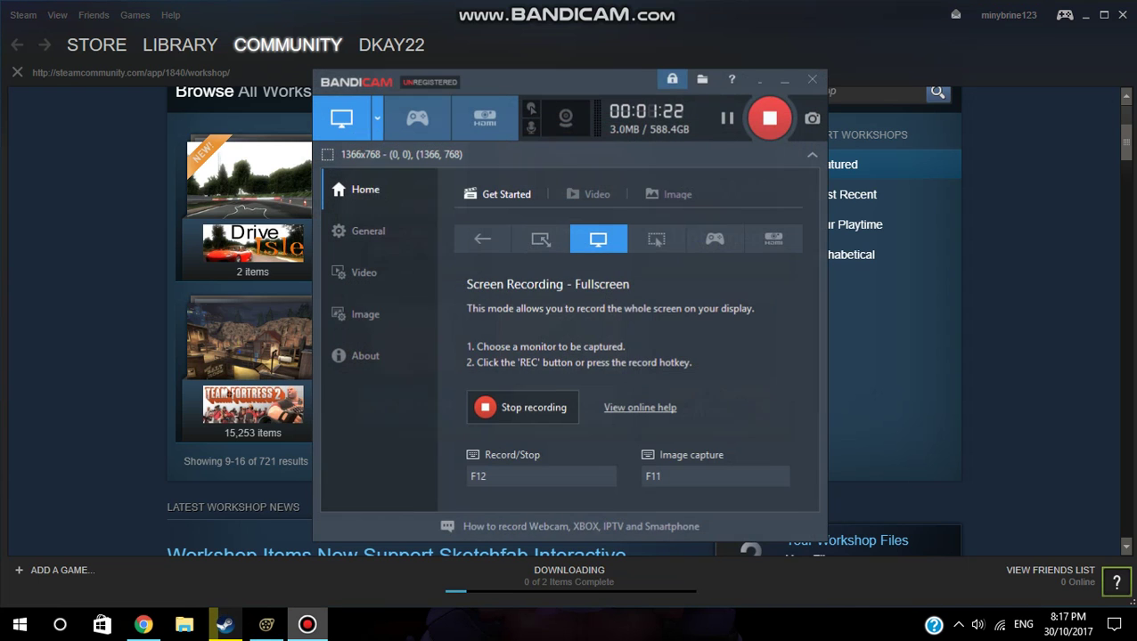
pyautogui.click(307, 624)
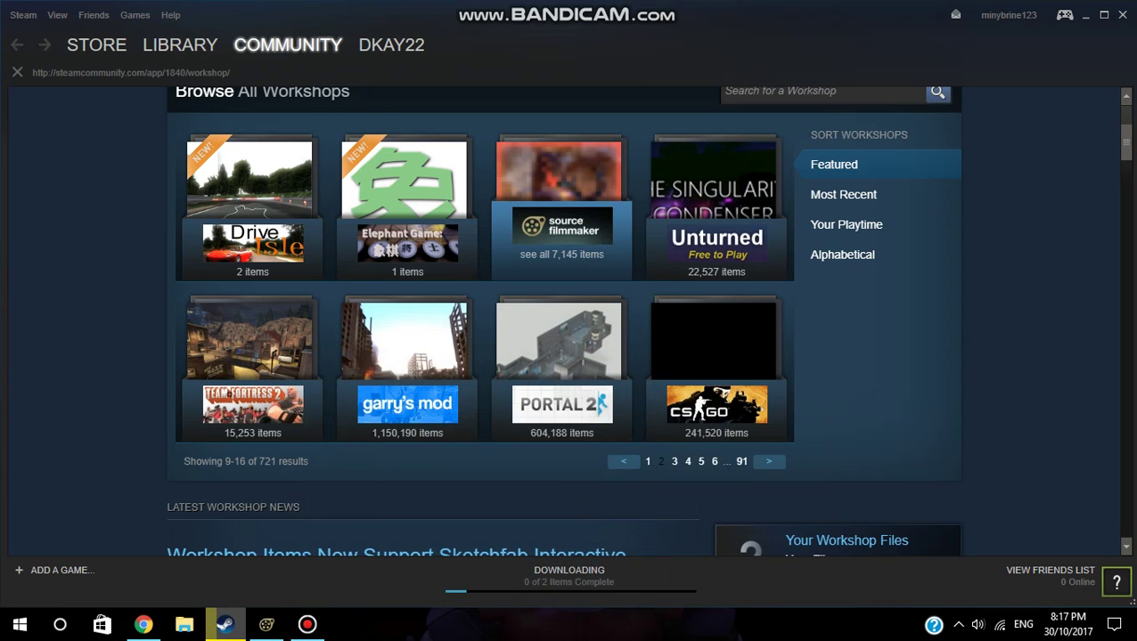
# Switch to Source Filmmaker, show the primary viewport and turn the work camera to face the striped door
pyautogui.click(266, 624)
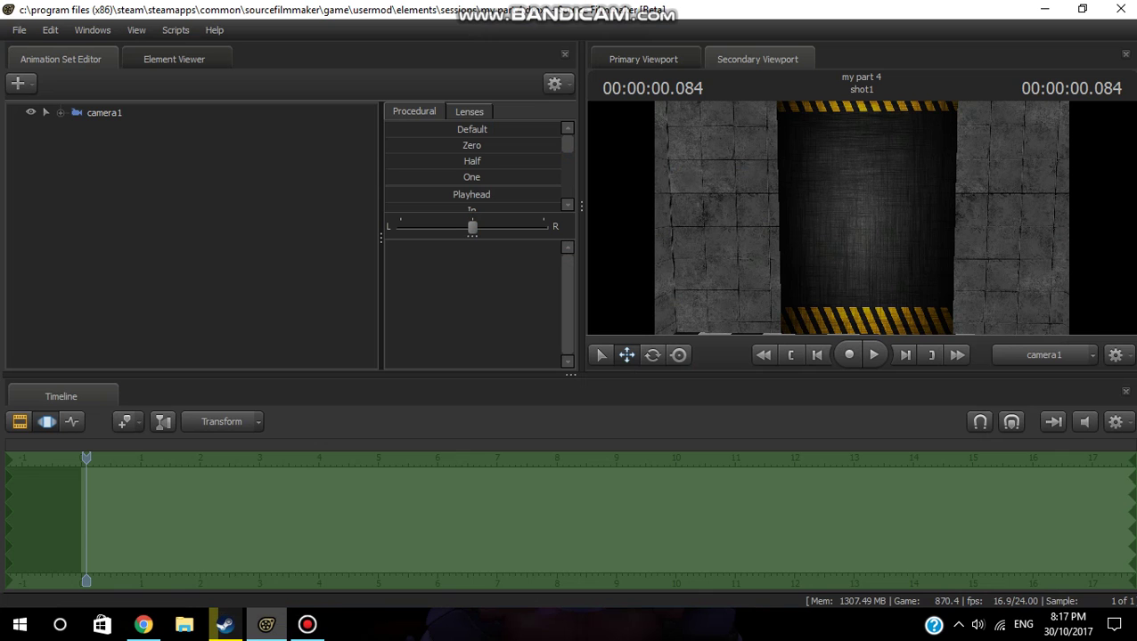
pyautogui.click(644, 59)
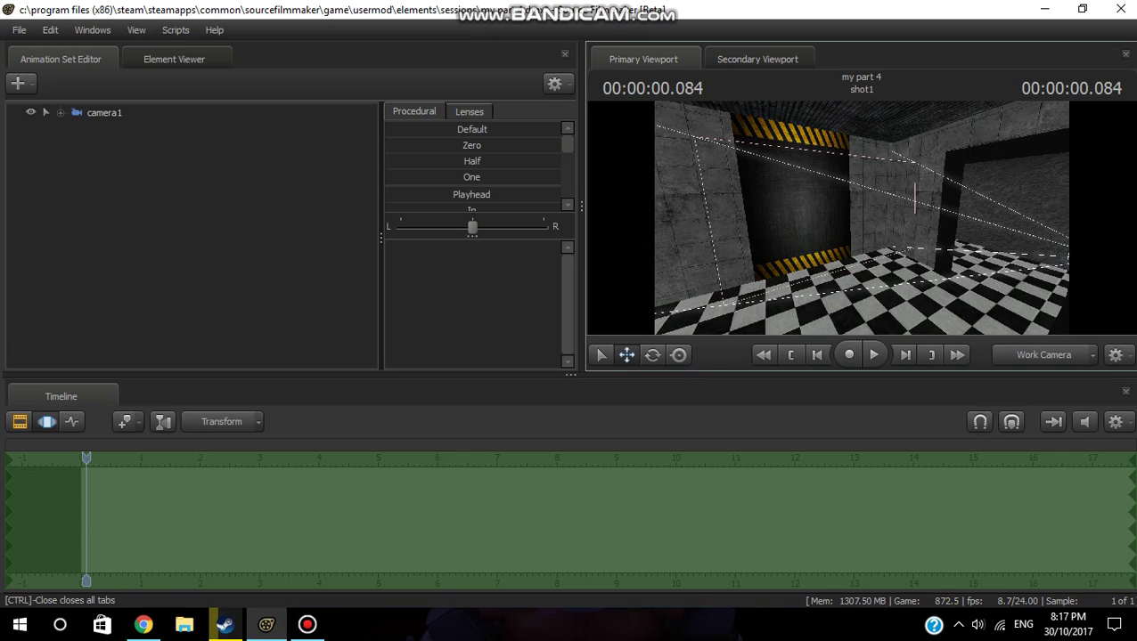
pyautogui.moveTo(861, 218); pyautogui.dragTo(811, 213)
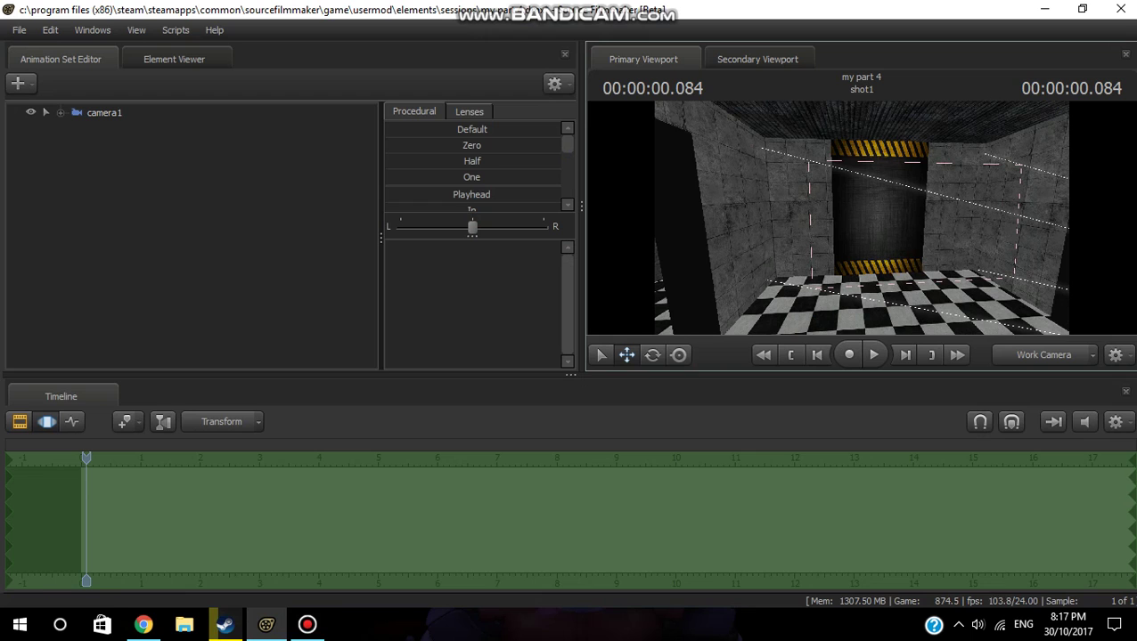
# Start creating an animation set for a new model and filter the model list by "baby"
pyautogui.click(19, 84)
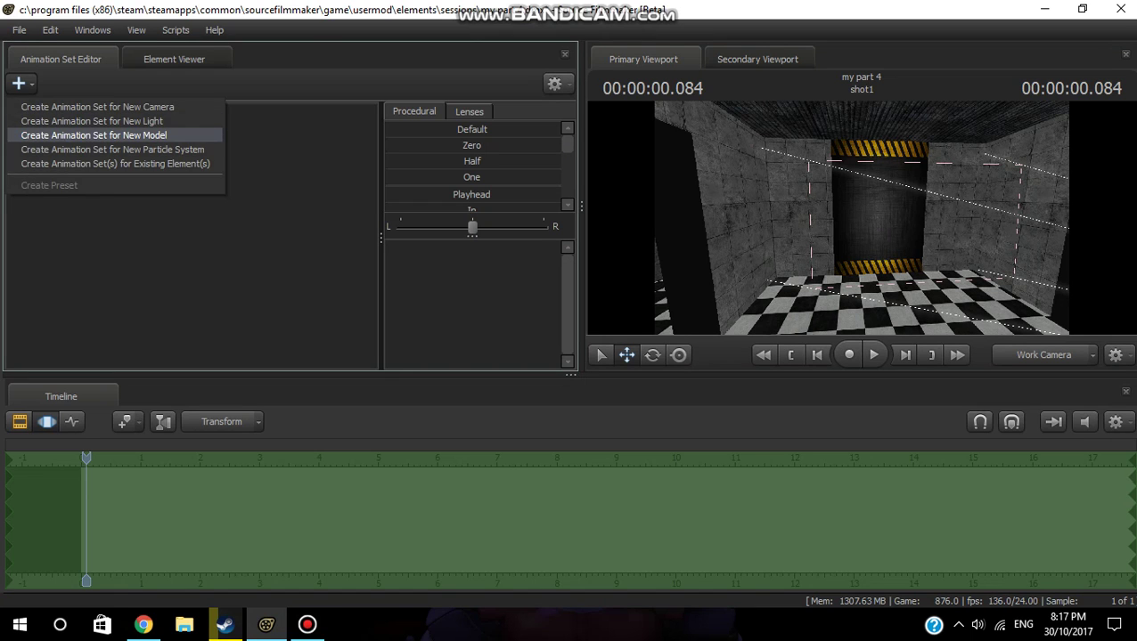
pyautogui.click(94, 135)
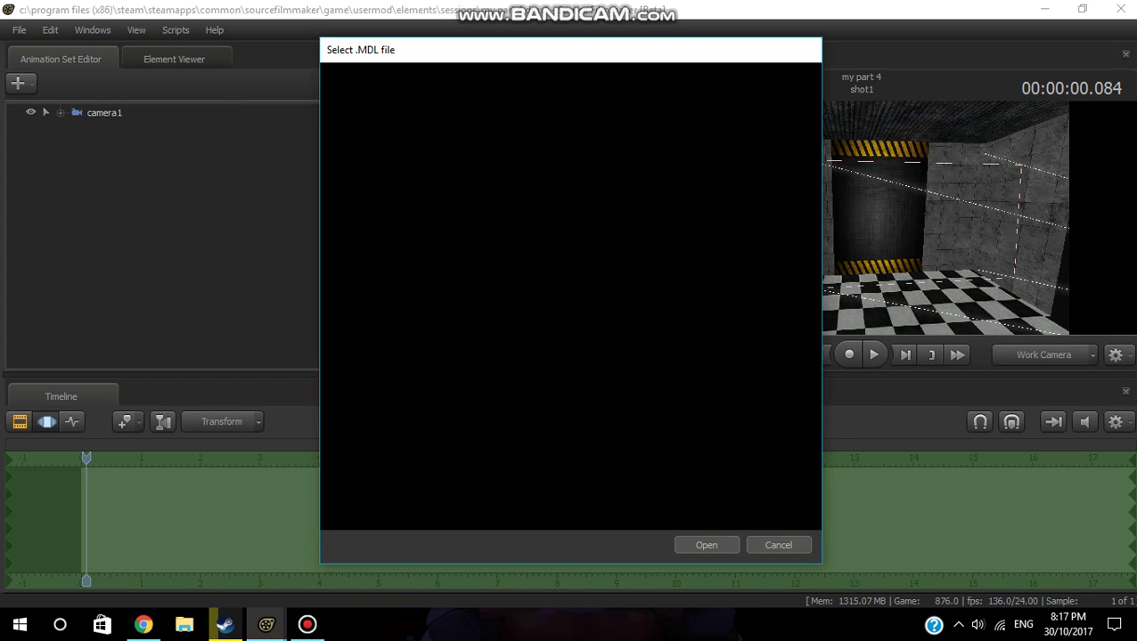
pyautogui.write('baby')
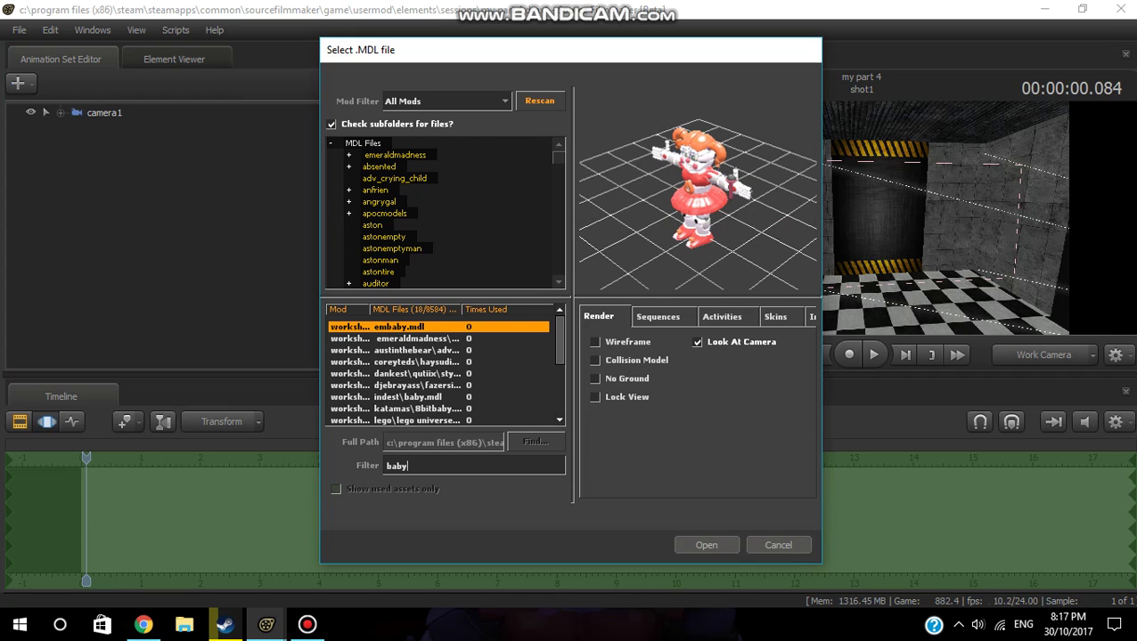
# Preview the "baby" models one by one down to the mango baby model, and close the browser without loading one
pyautogui.press('Down')
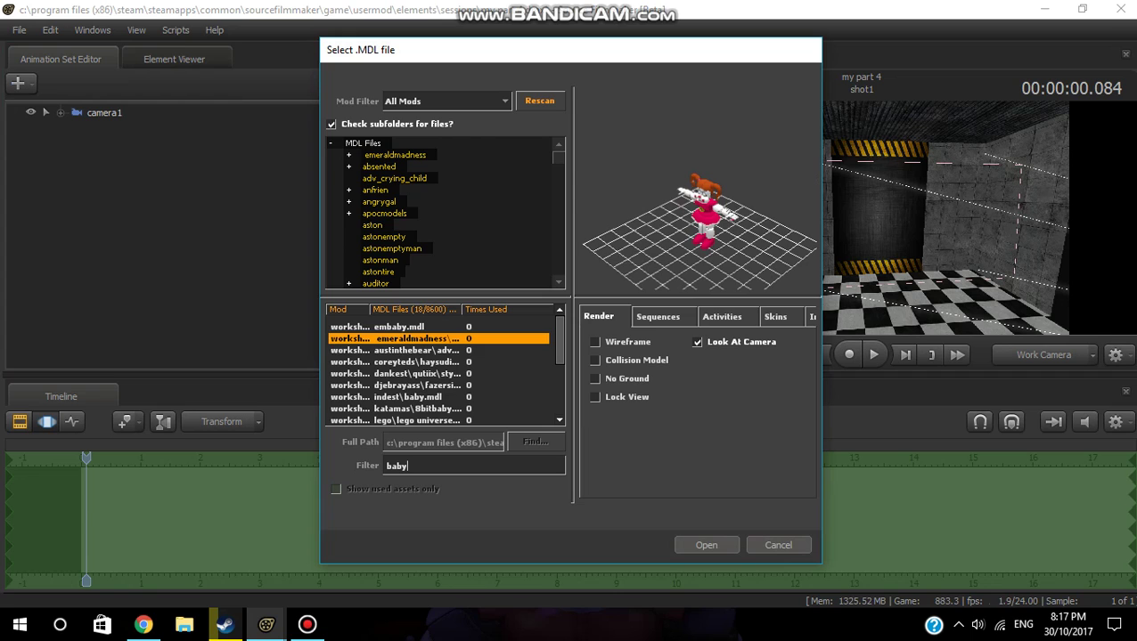
pyautogui.press('Down')
pyautogui.press('Down')
pyautogui.press('Down')
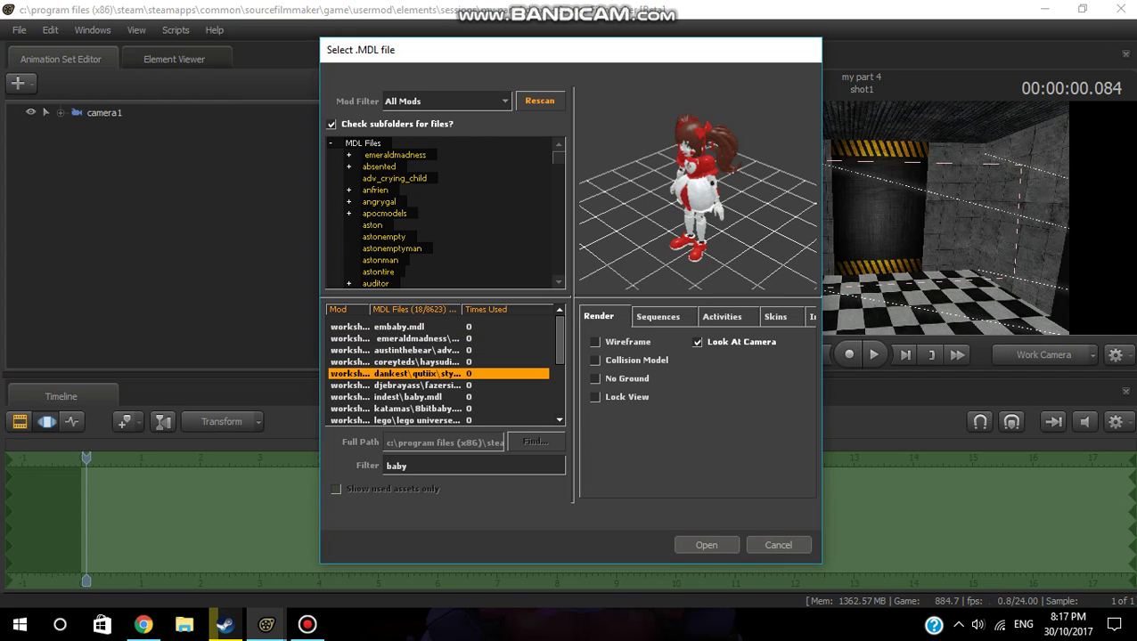
pyautogui.press('Down')
pyautogui.press('Down')
pyautogui.press('Down')
pyautogui.press('Down')
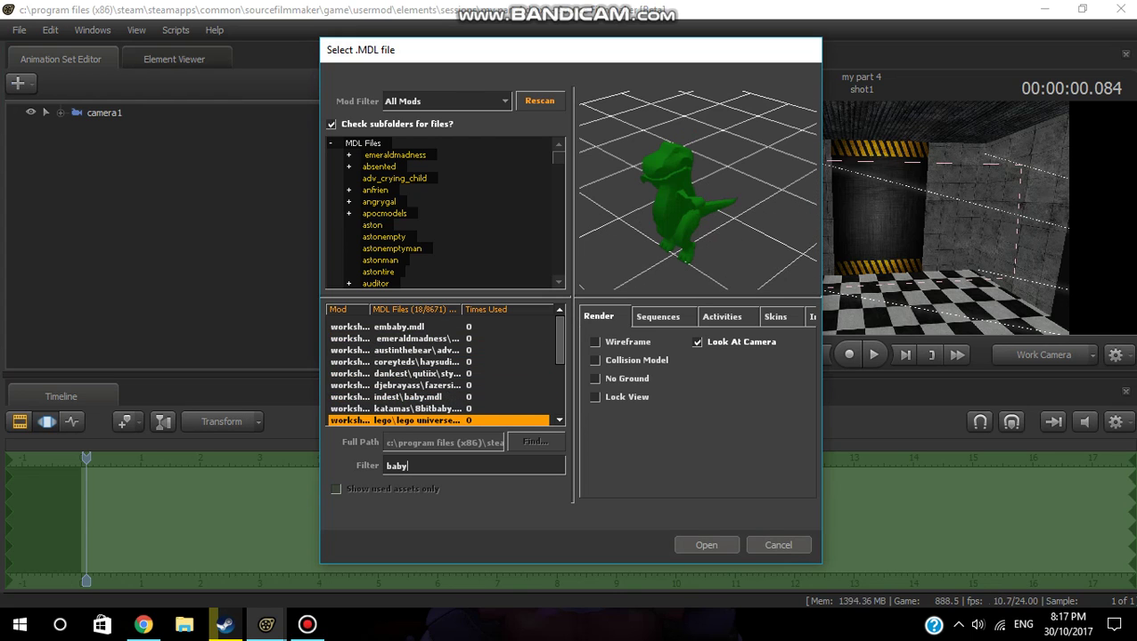
pyautogui.press('Down')
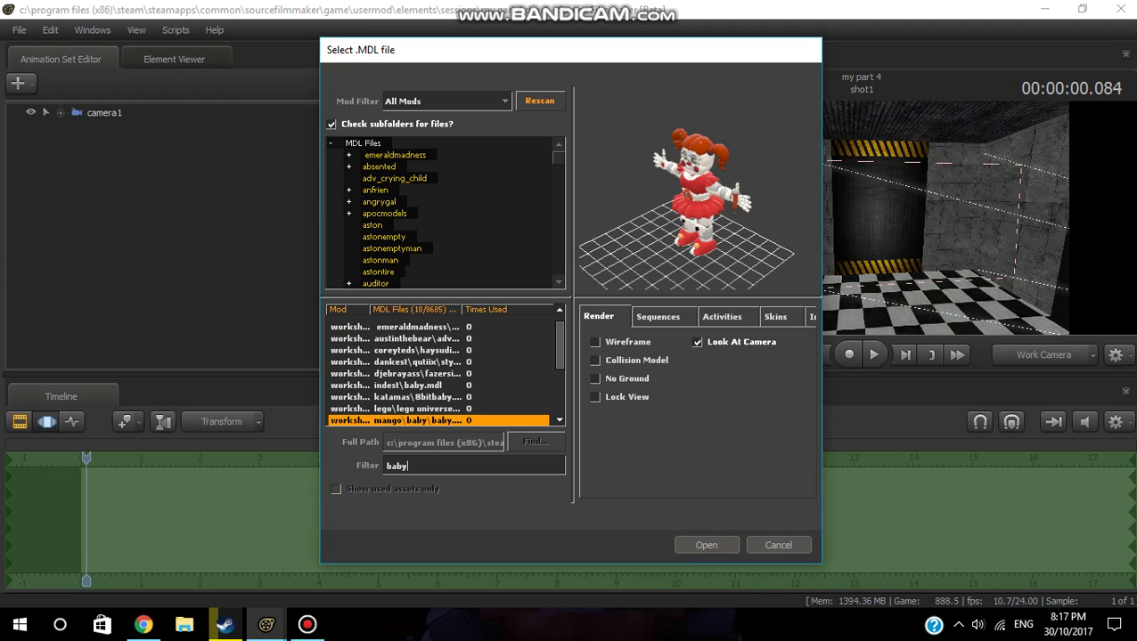
pyautogui.press('Escape')
# Switch to Steam and search the Source Filmmaker workshop for "enard"
pyautogui.click(307, 625)
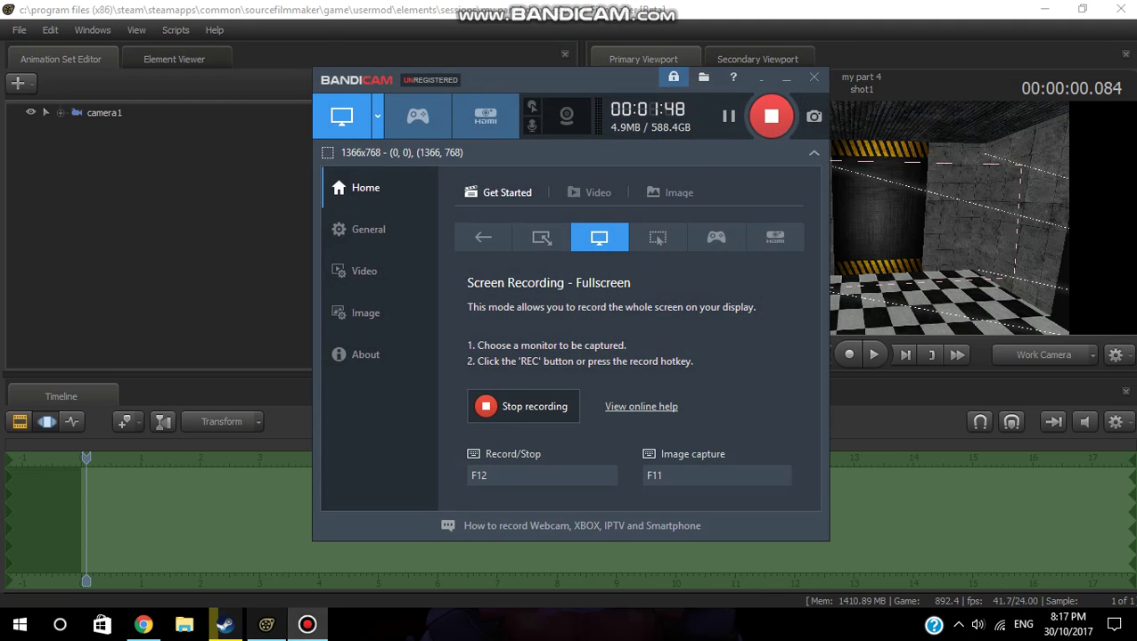
pyautogui.click(226, 624)
pyautogui.scroll(-4, 351, 428)
pyautogui.scroll(3, 350, 267)
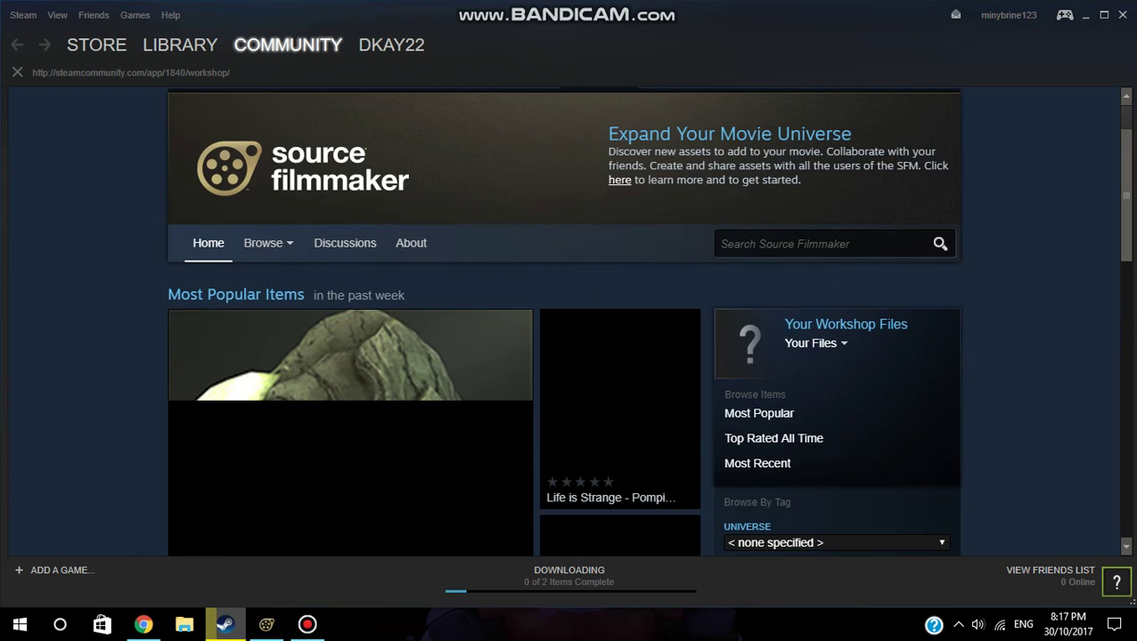
pyautogui.click(822, 244)
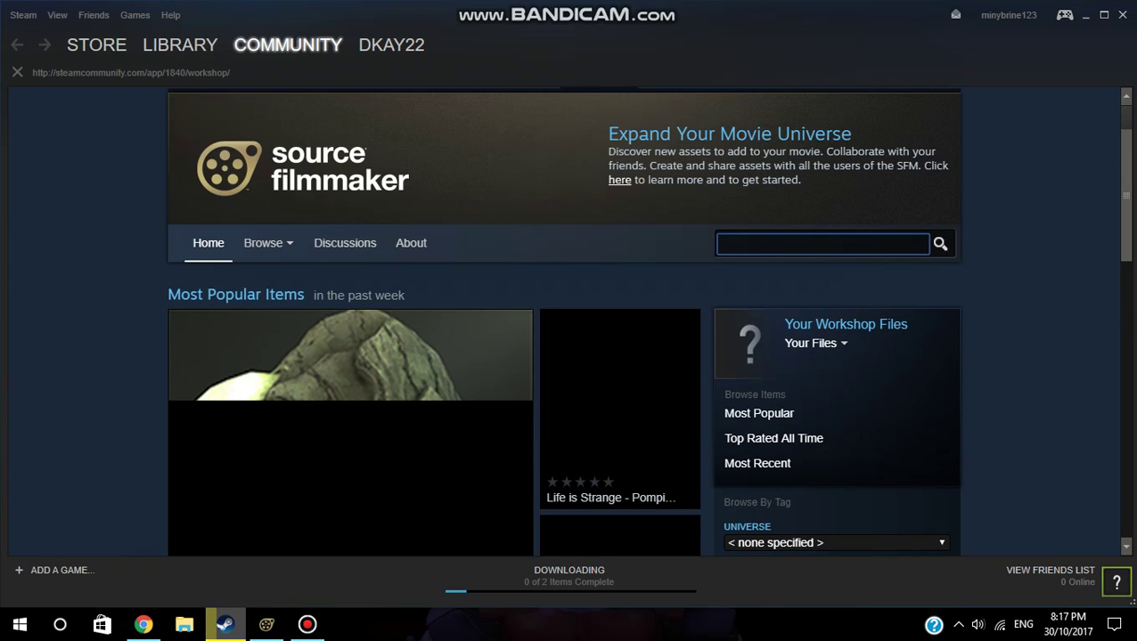
pyautogui.write('enard')
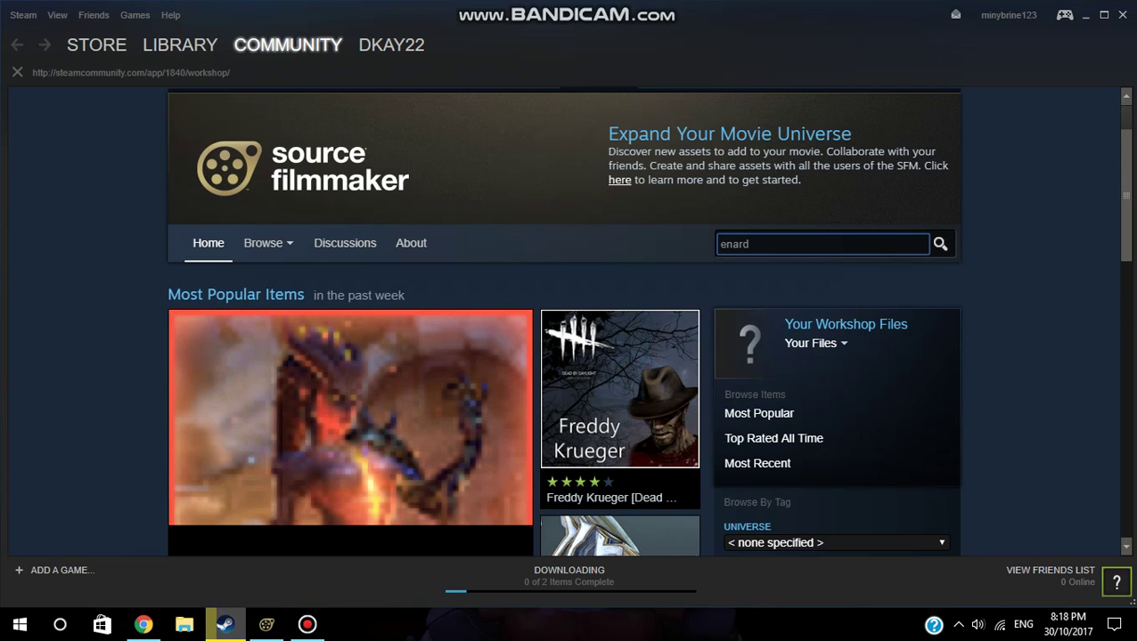
pyautogui.press('Return')
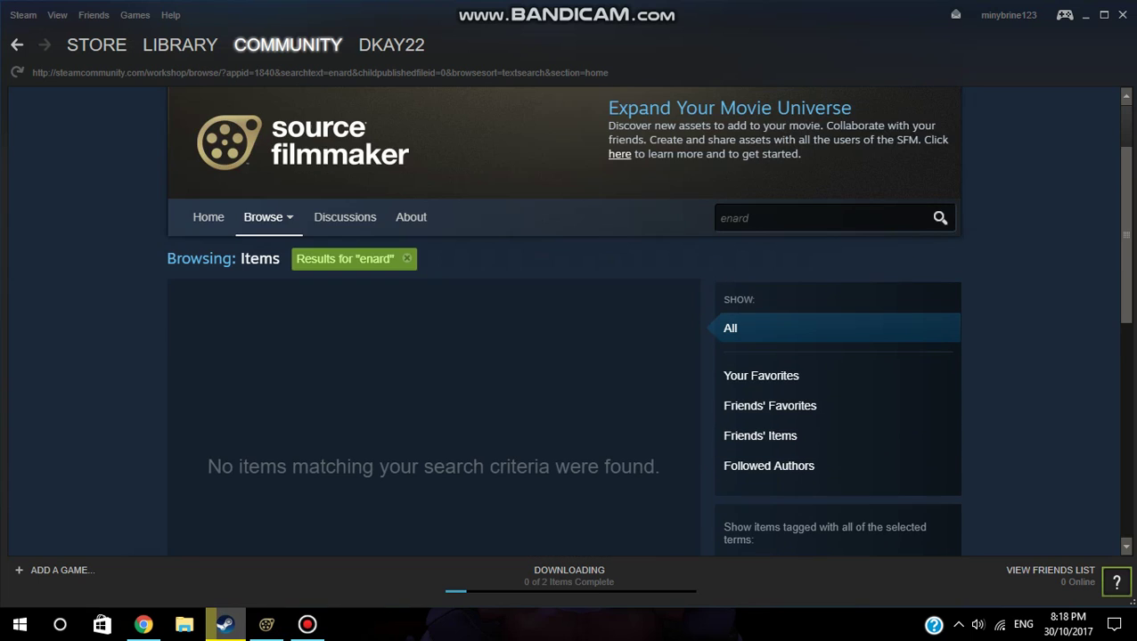
# Replace the workshop search with "fnaf sl" and look through the resulting items
pyautogui.doubleClick(735, 218)
pyautogui.press('BackSpace')
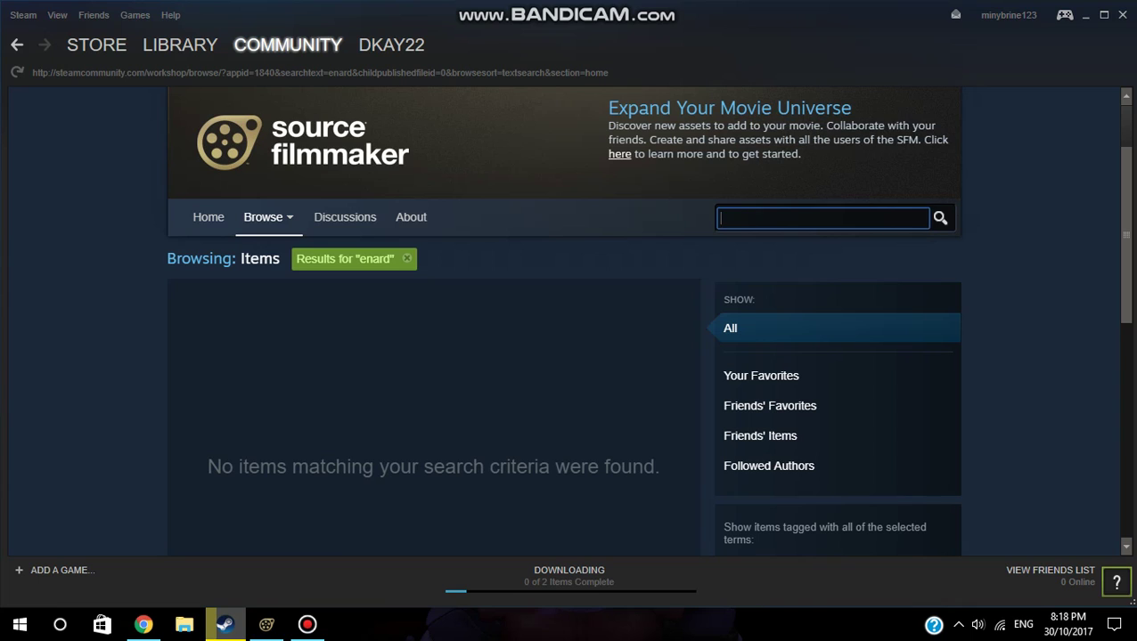
pyautogui.write('fnaf sl')
pyautogui.press('Return')
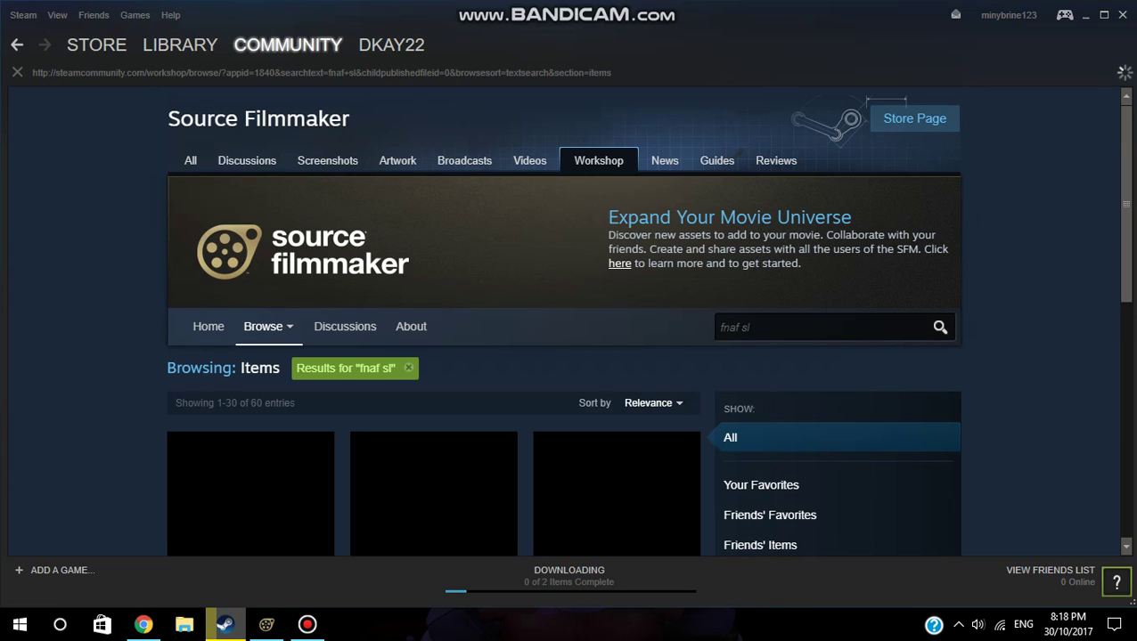
pyautogui.scroll(-3, 564, 321)
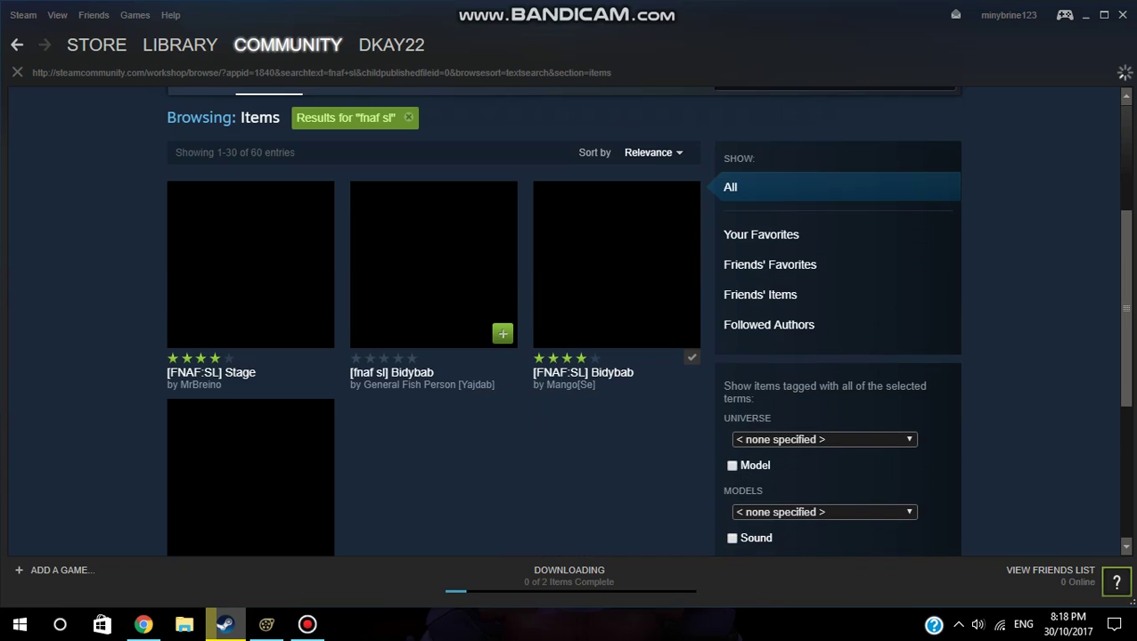
# Subscribe to the "[FNAF SL] Private Room" workshop item
pyautogui.scroll(-1, 564, 320)
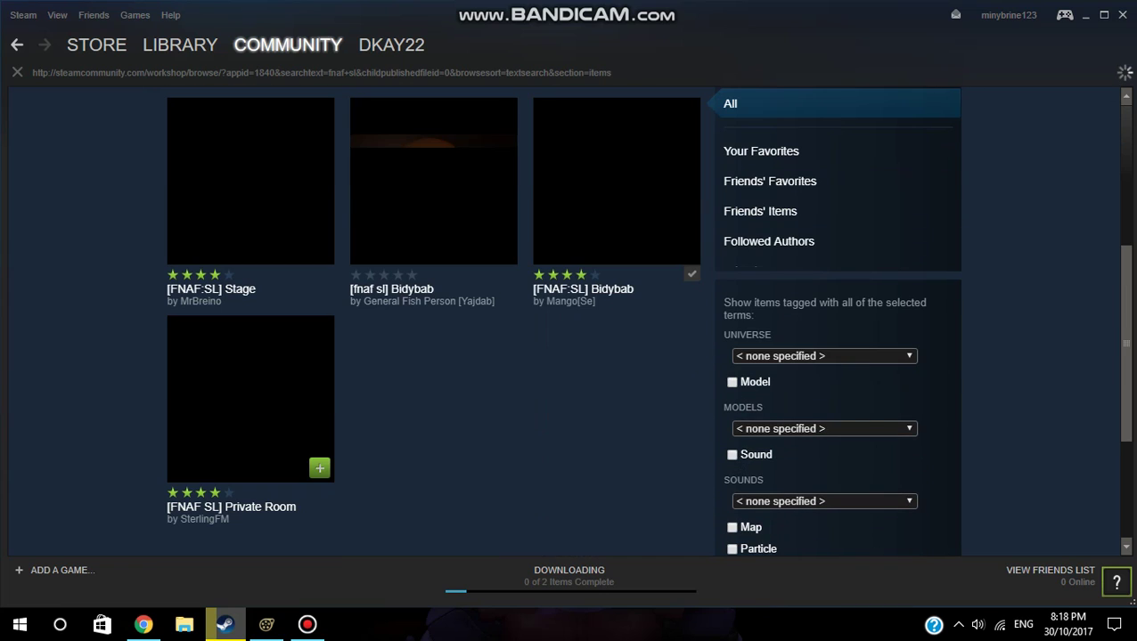
pyautogui.click(319, 469)
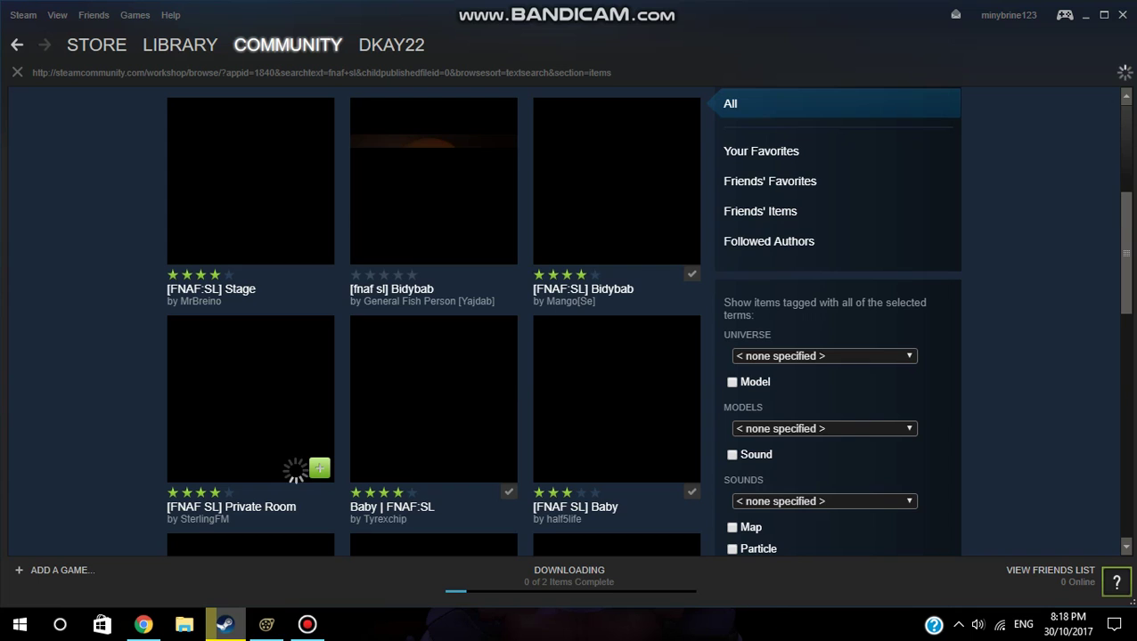
# Open the "[FNAF SL] Ennard" workshop item and read its description for the model author and included .mdl path
pyautogui.scroll(-2, 294, 470)
pyautogui.scroll(-4, 294, 469)
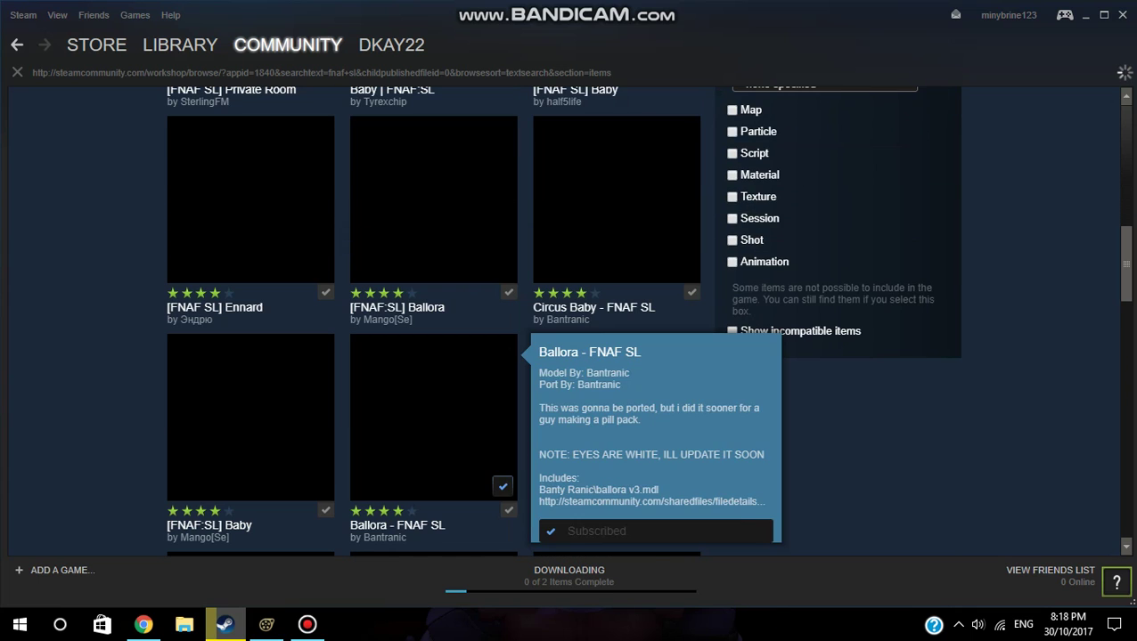
pyautogui.scroll(-1, 446, 446)
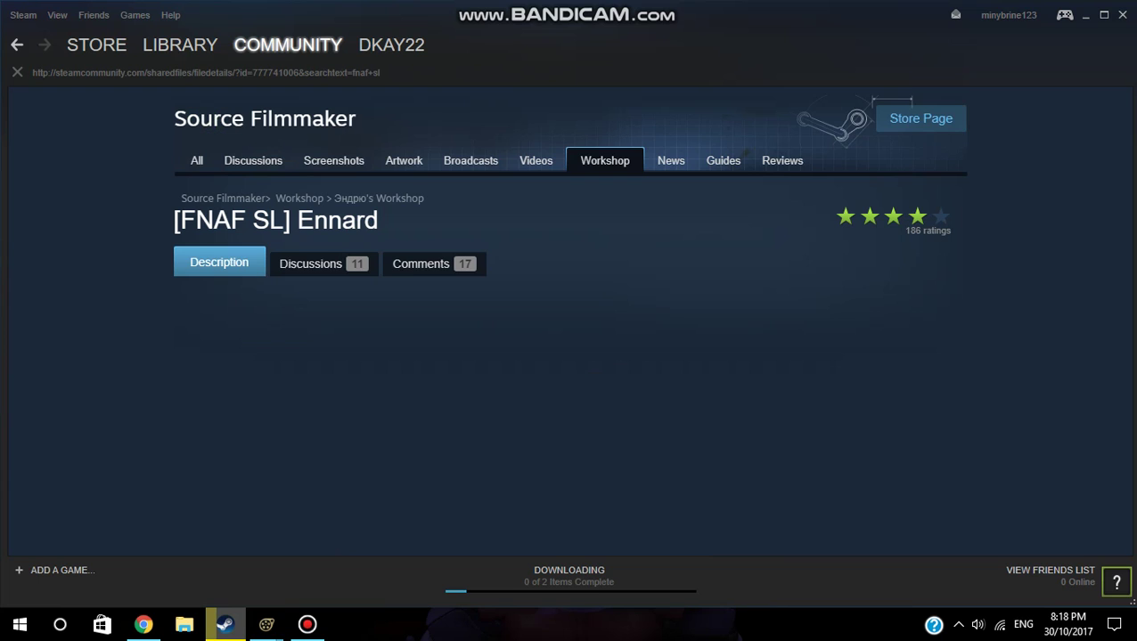
pyautogui.scroll(-2, 566, 321)
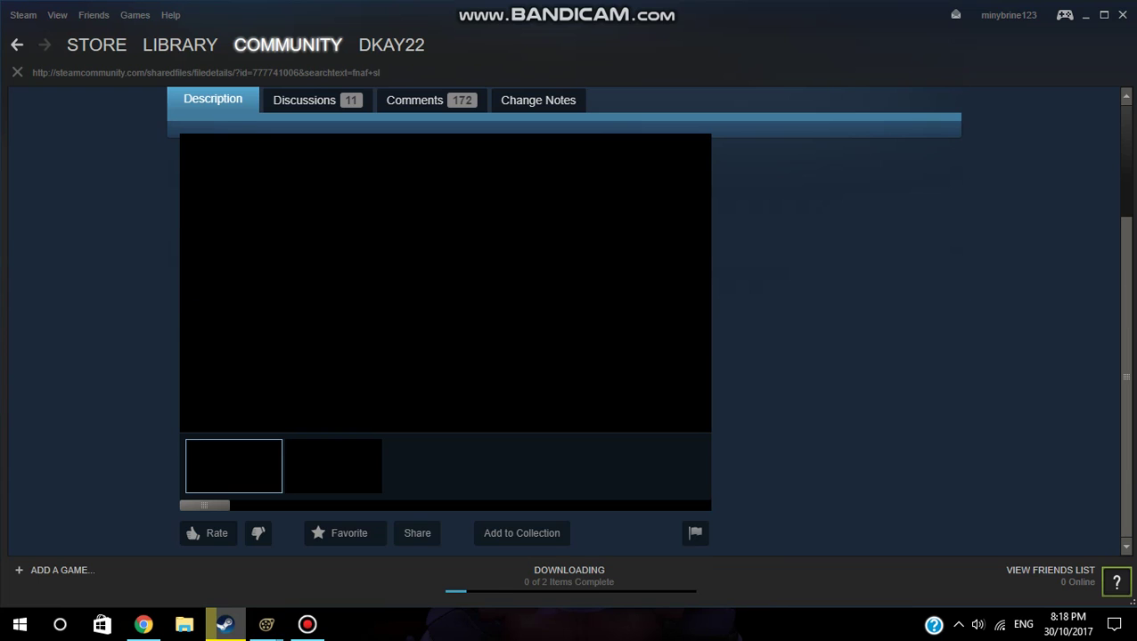
pyautogui.scroll(-6, 570, 321)
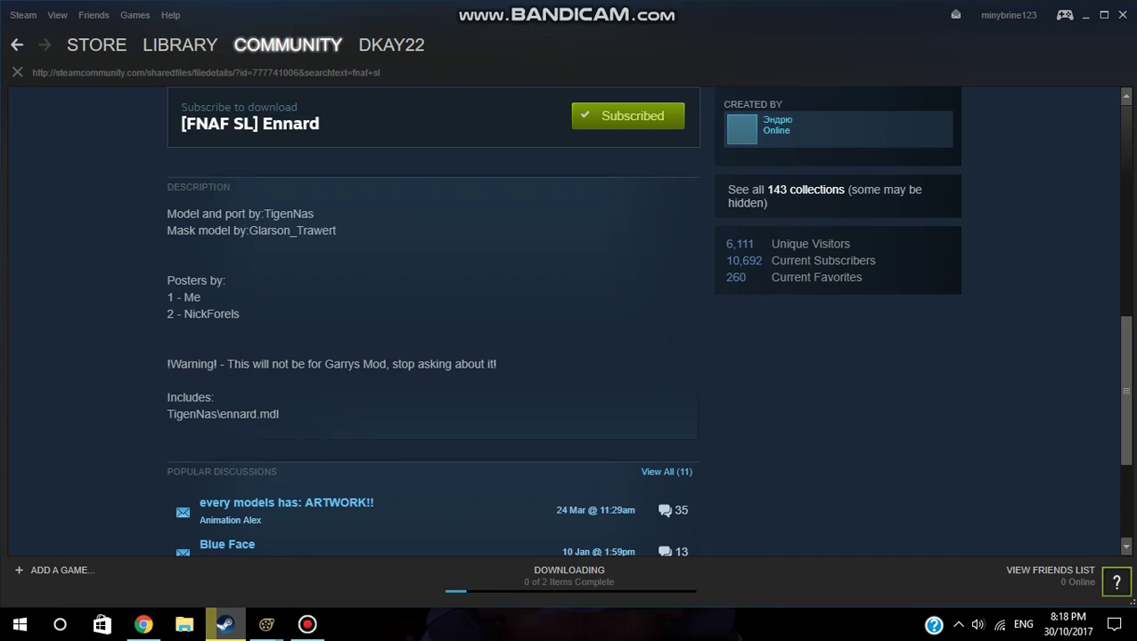
# Switch to Source Filmmaker and accept the workshop download of "[FNAF SL] Private Room"
pyautogui.moveTo(265, 625)
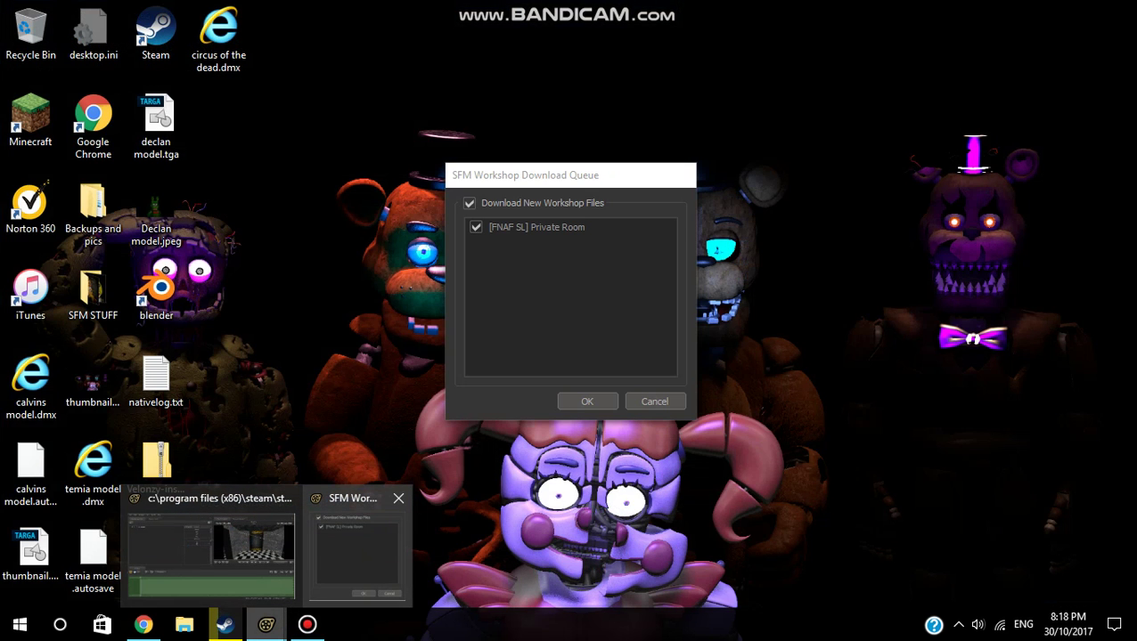
pyautogui.click(356, 552)
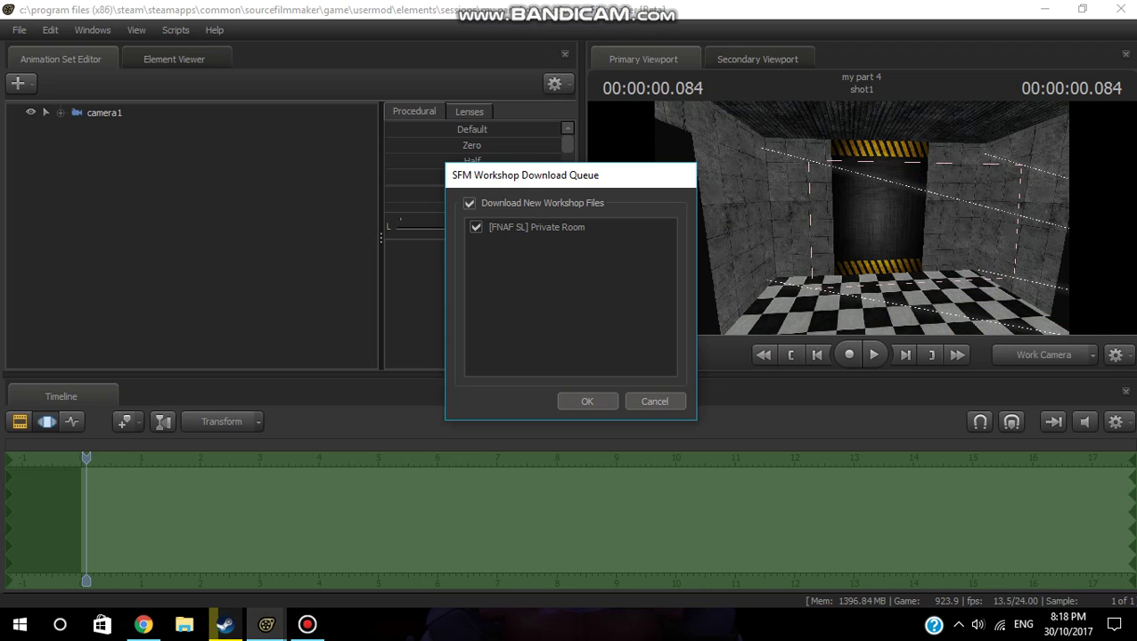
pyautogui.press('Return')
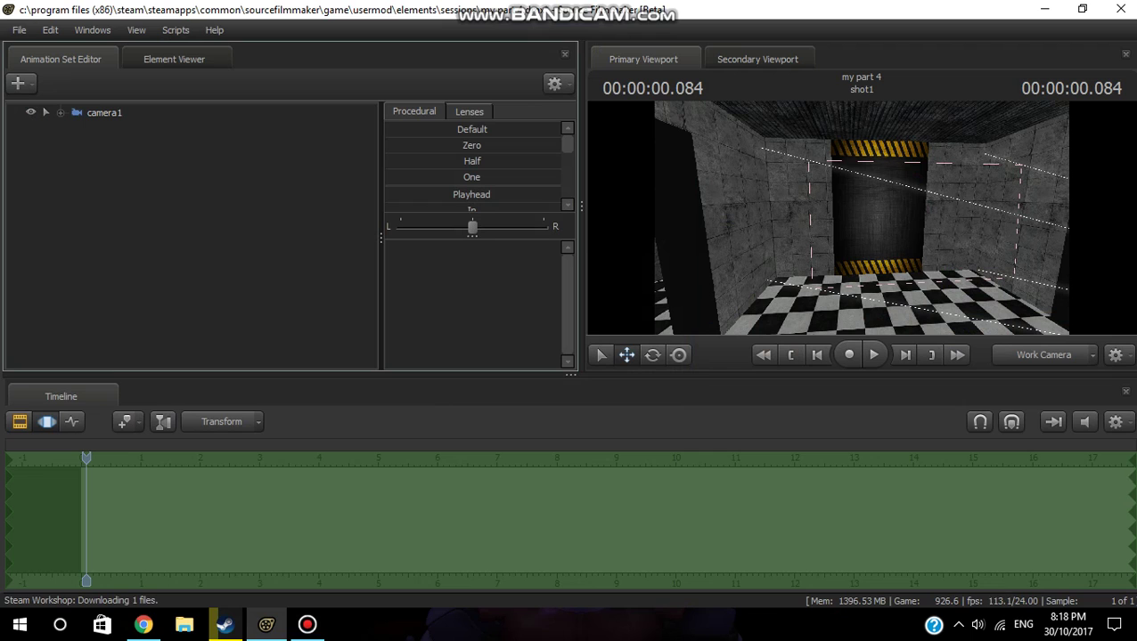
# Start creating an animation set for a new model and filter the model list by "tigen"
pyautogui.click(20, 84)
pyautogui.click(94, 135)
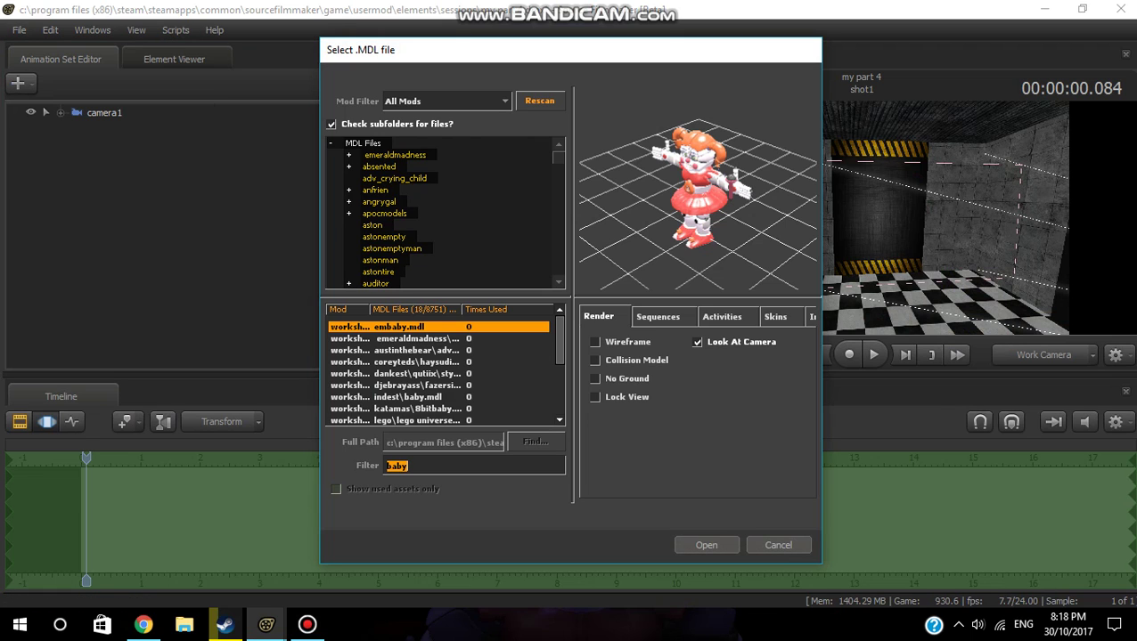
pyautogui.press('BackSpace')
pyautogui.write('ti')
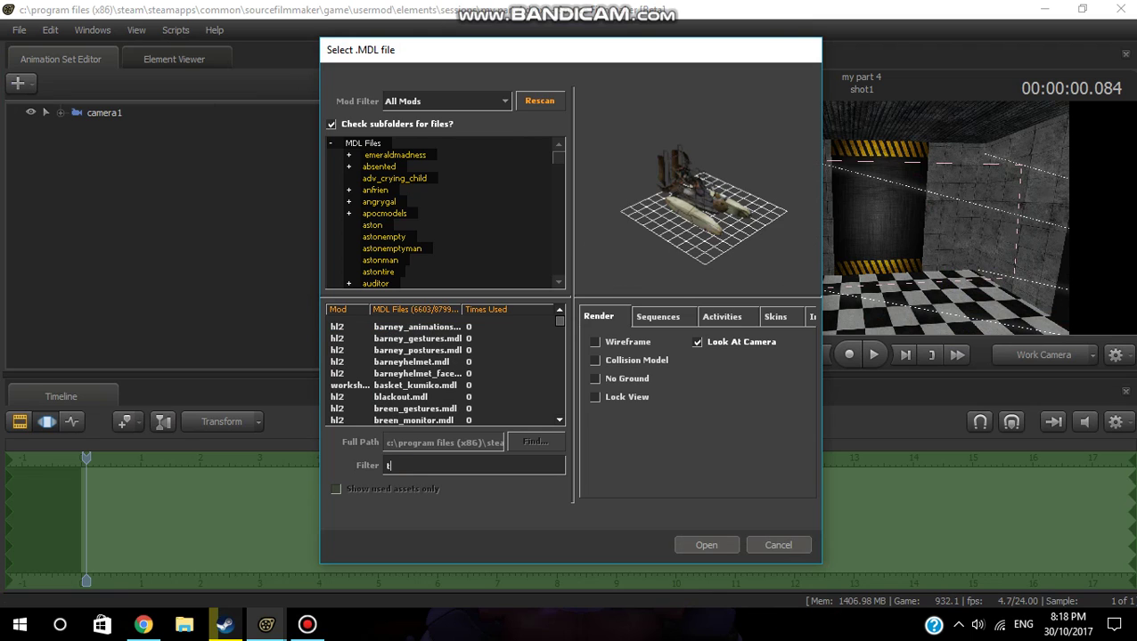
pyautogui.write('g')
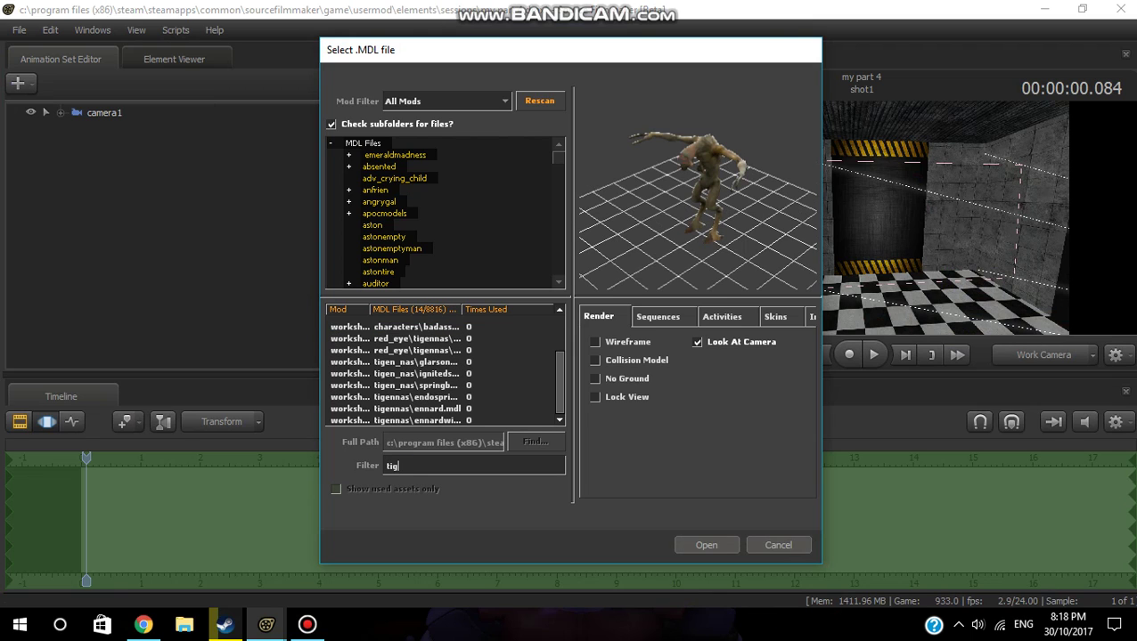
pyautogui.write('en')
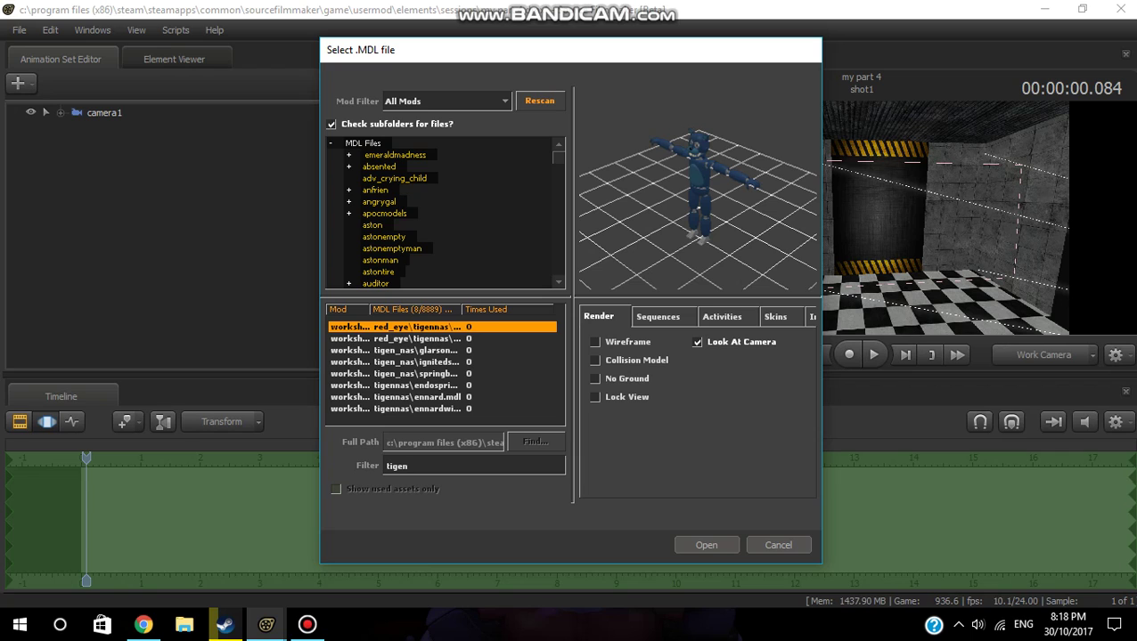
# Preview the filtered models down the list and load tigennas\ennard.mdl into the scene
pyautogui.click(416, 339)
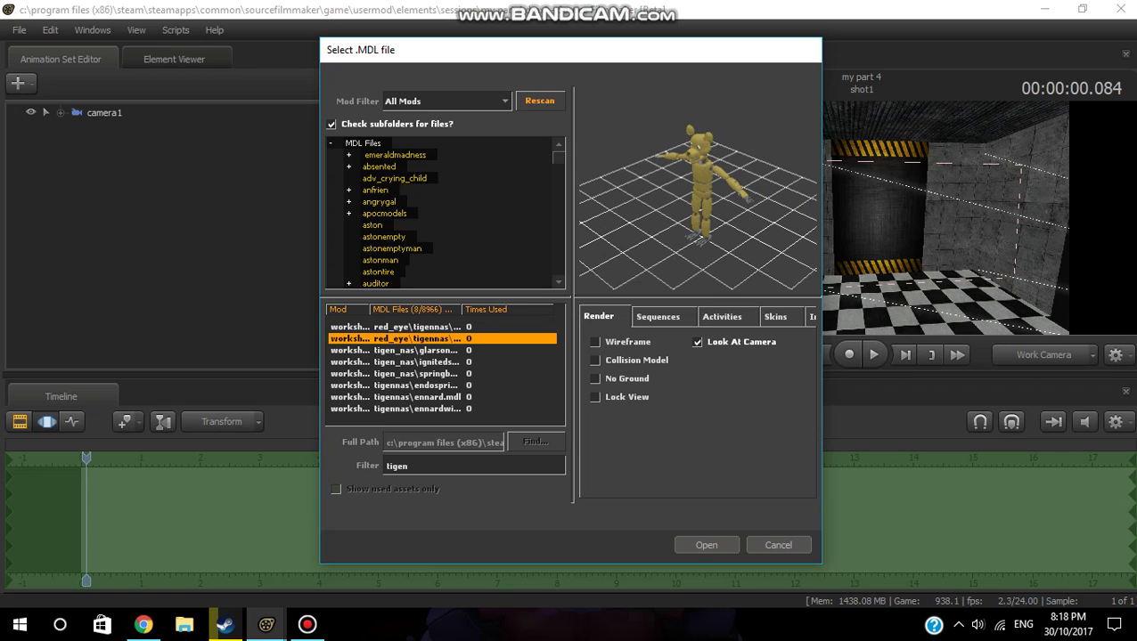
pyautogui.press('Down')
pyautogui.press('Down')
pyautogui.press('Down')
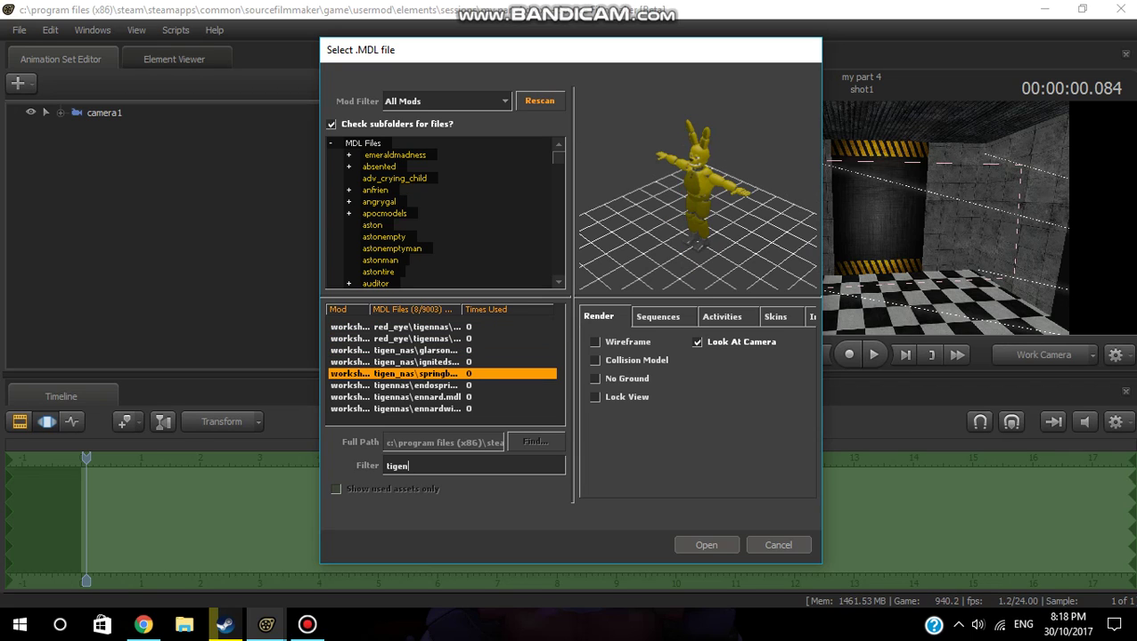
pyautogui.press('Down')
pyautogui.press('Down')
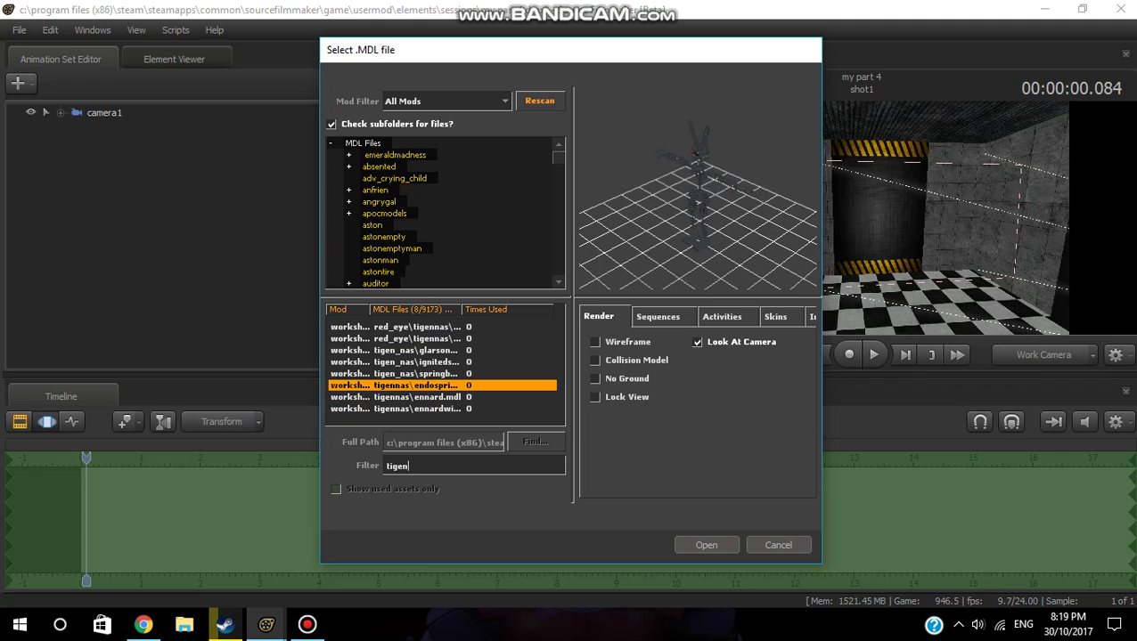
pyautogui.press('Return')
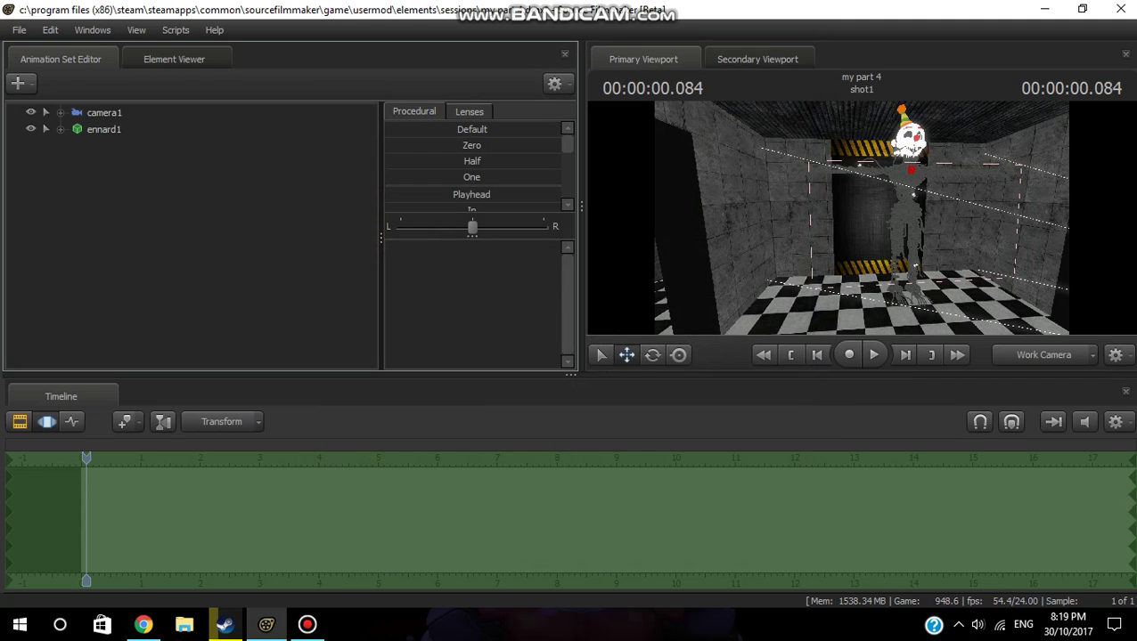
# Select the ennard1 animation set and move the model down and back toward the striped doorway
pyautogui.click(104, 130)
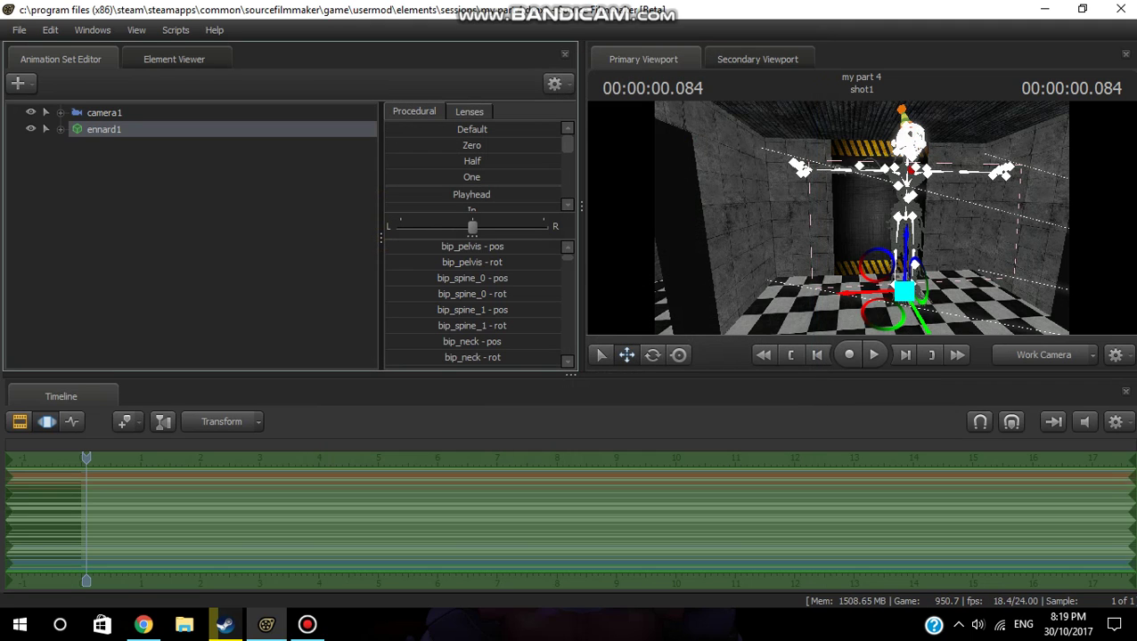
pyautogui.moveTo(905, 250); pyautogui.dragTo(905, 274)
pyautogui.moveTo(911, 329); pyautogui.dragTo(891, 287)
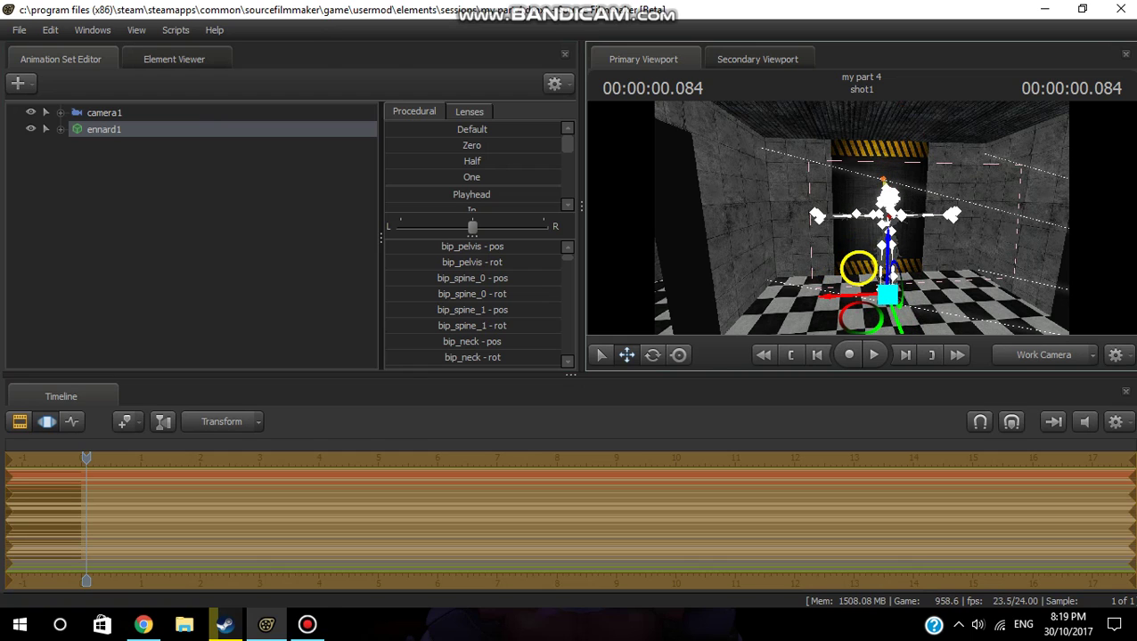
# Switch to Steam, return to the "fnaf sl" workshop results and look through the first page down to its end
pyautogui.click(308, 624)
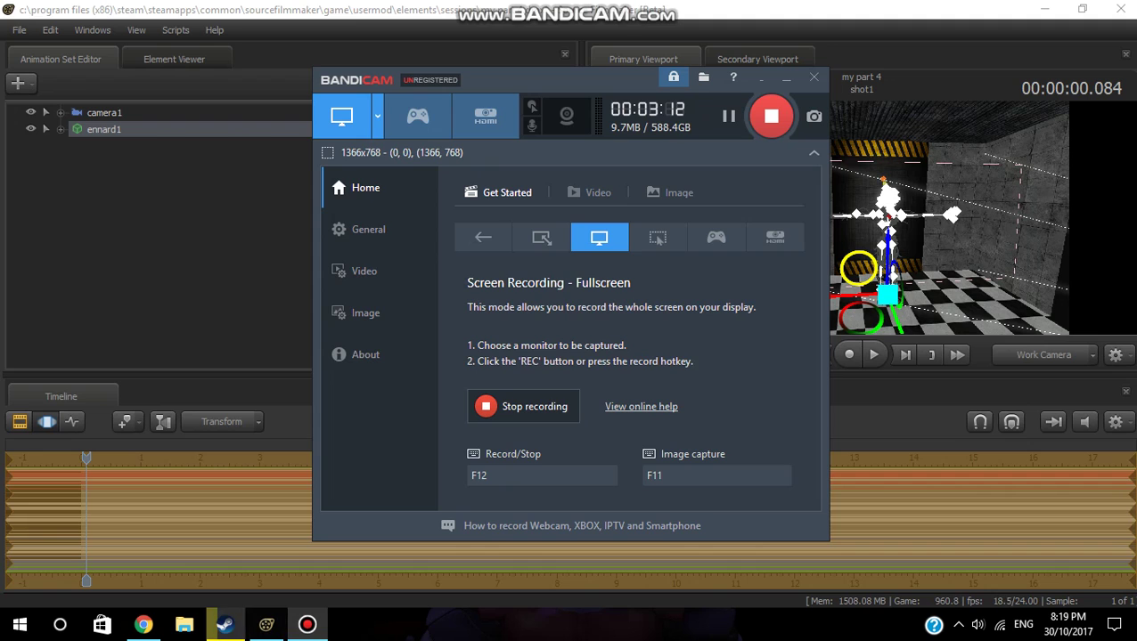
pyautogui.click(225, 624)
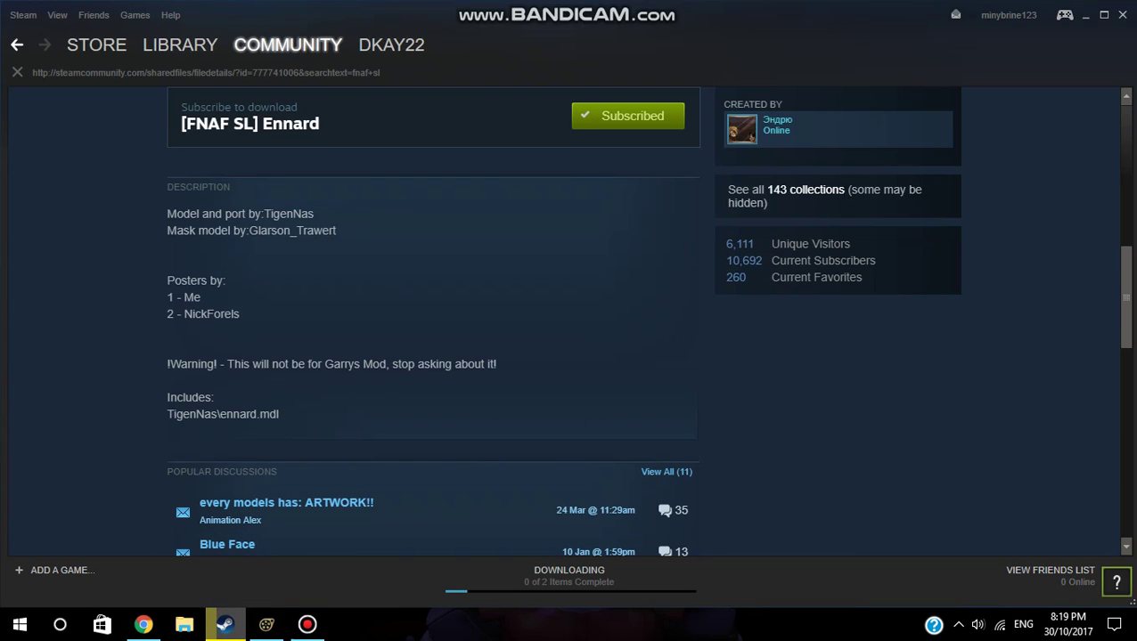
pyautogui.click(17, 45)
pyautogui.scroll(4, 434, 226)
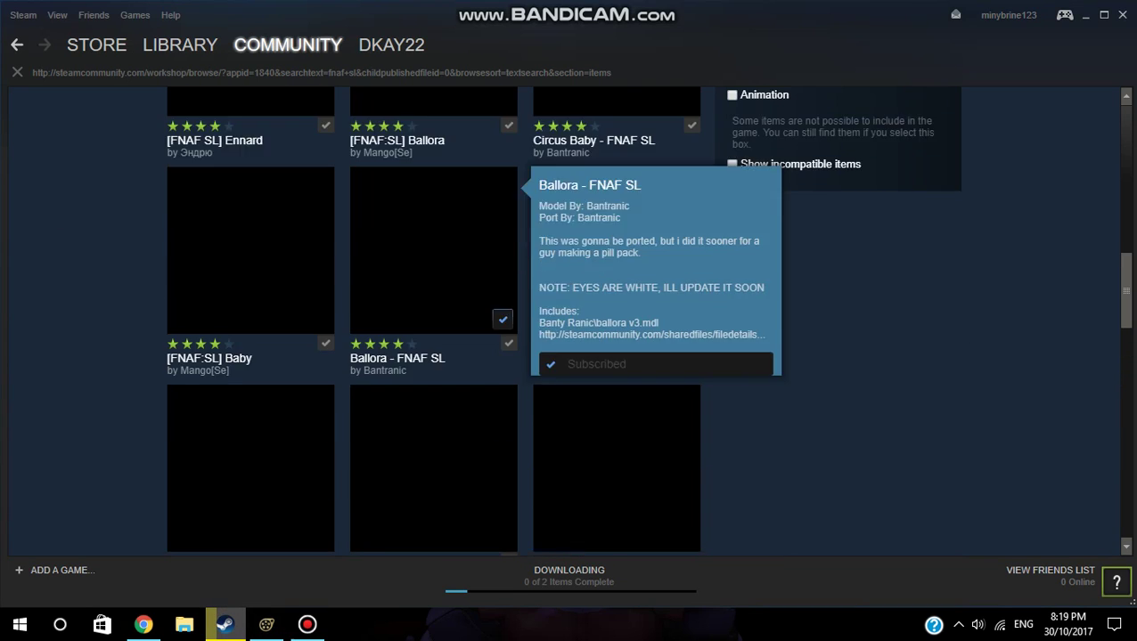
pyautogui.scroll(8, 434, 311)
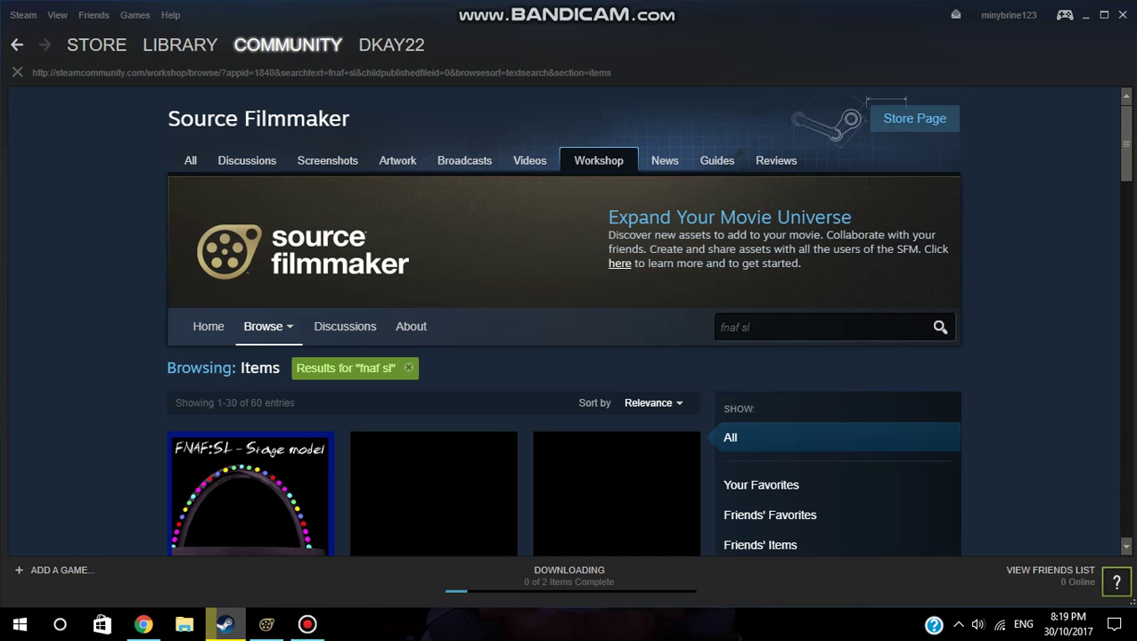
pyautogui.scroll(-2, 434, 311)
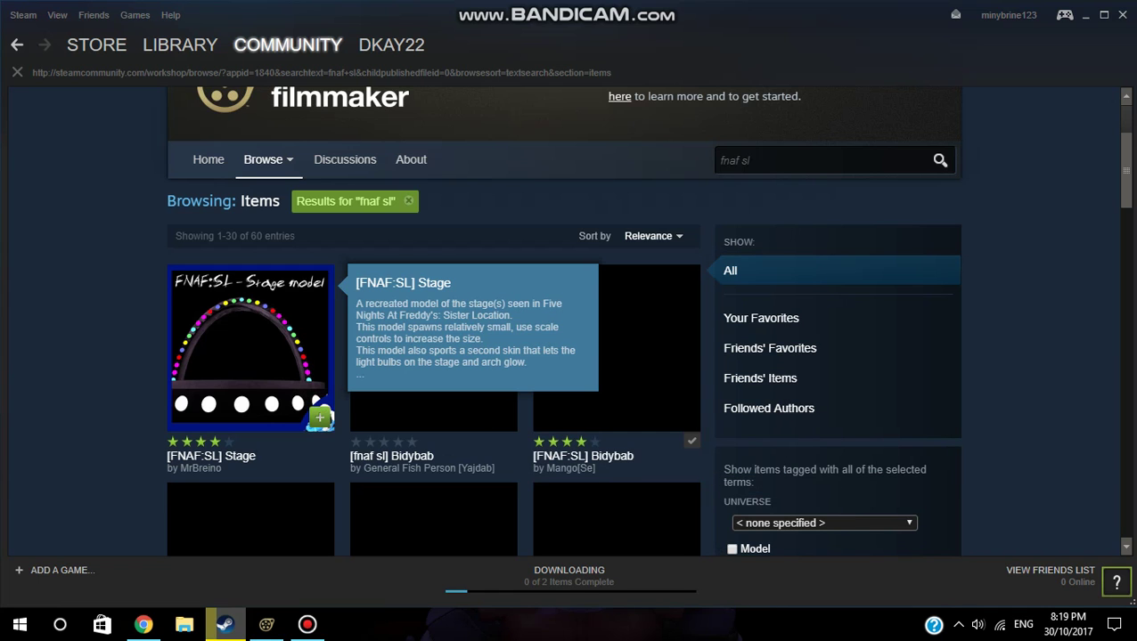
pyautogui.scroll(-7, 434, 339)
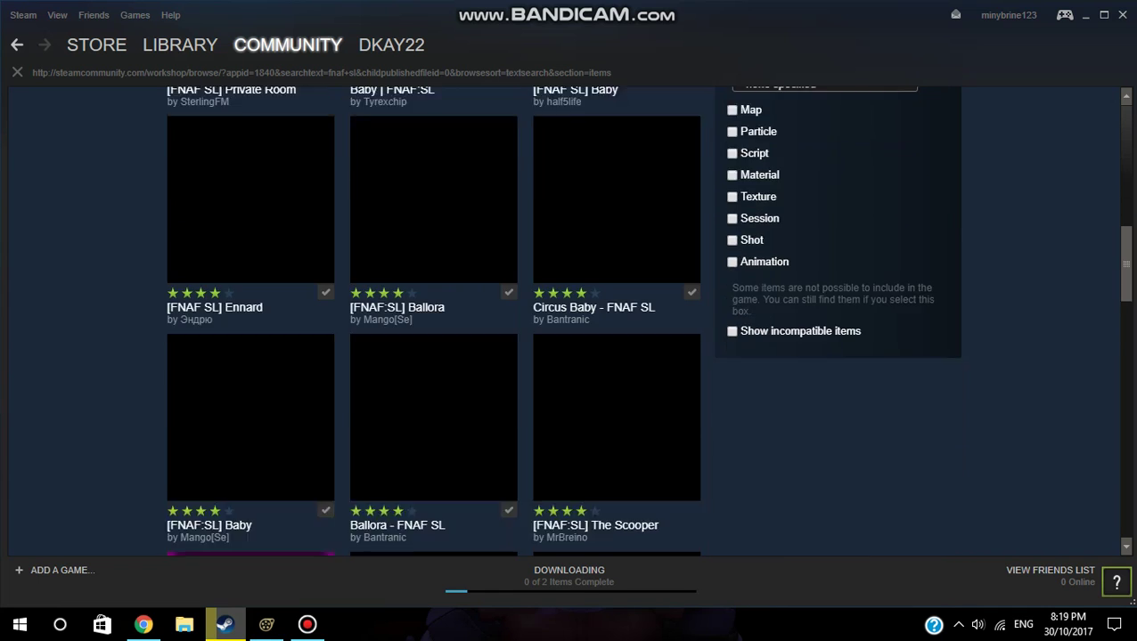
pyautogui.scroll(-4, 623, 178)
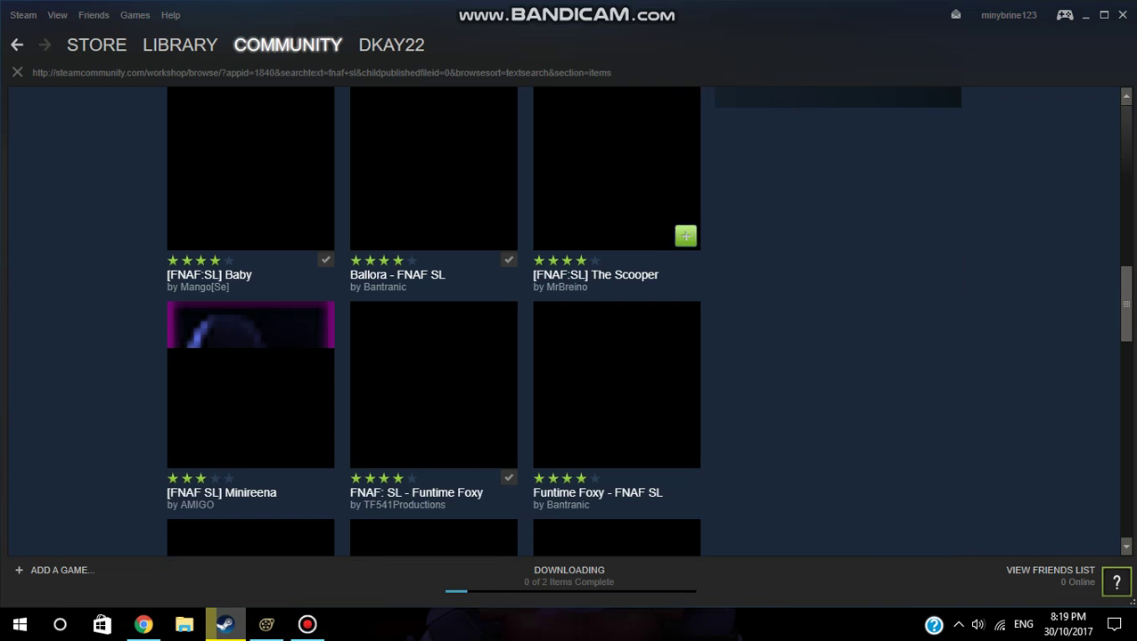
pyautogui.scroll(-9, 535, 356)
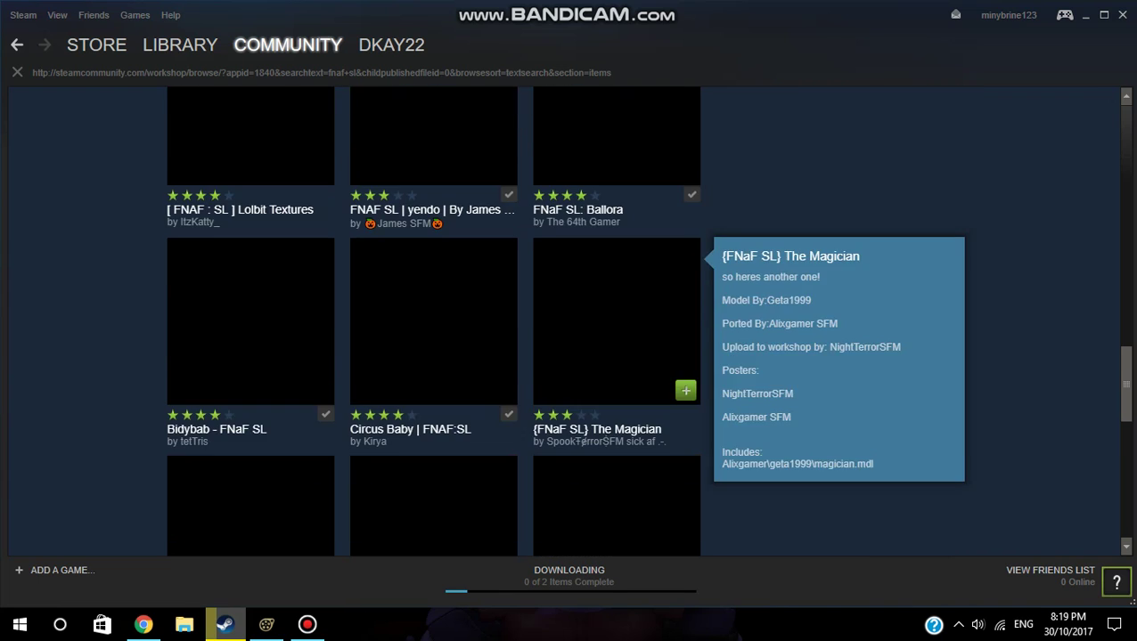
pyautogui.scroll(-6, 434, 339)
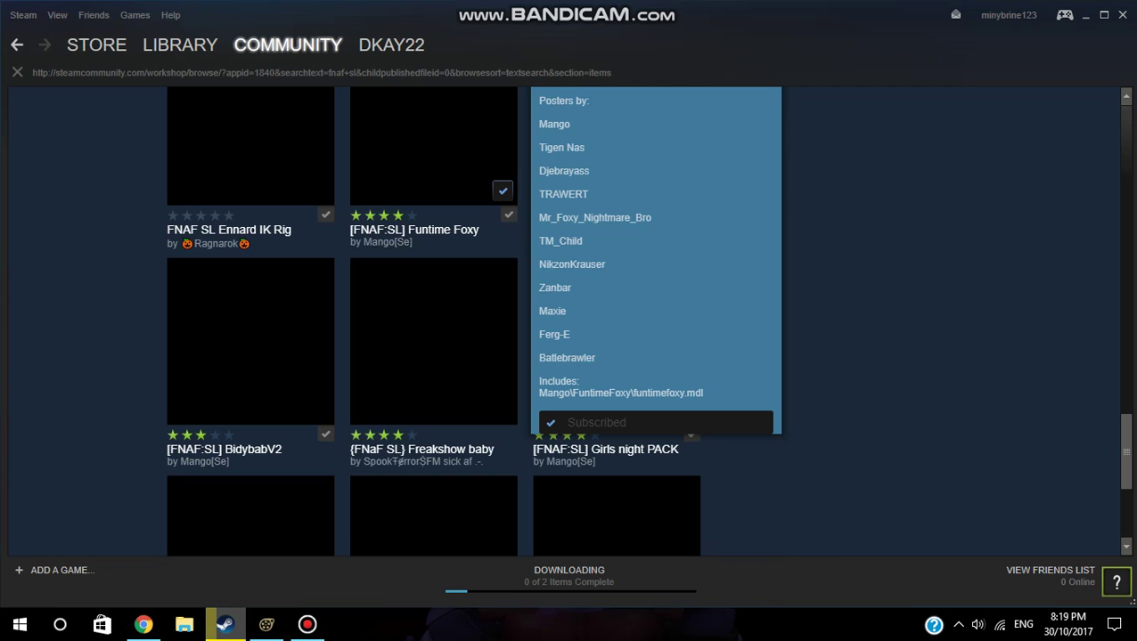
pyautogui.scroll(-3, 498, 267)
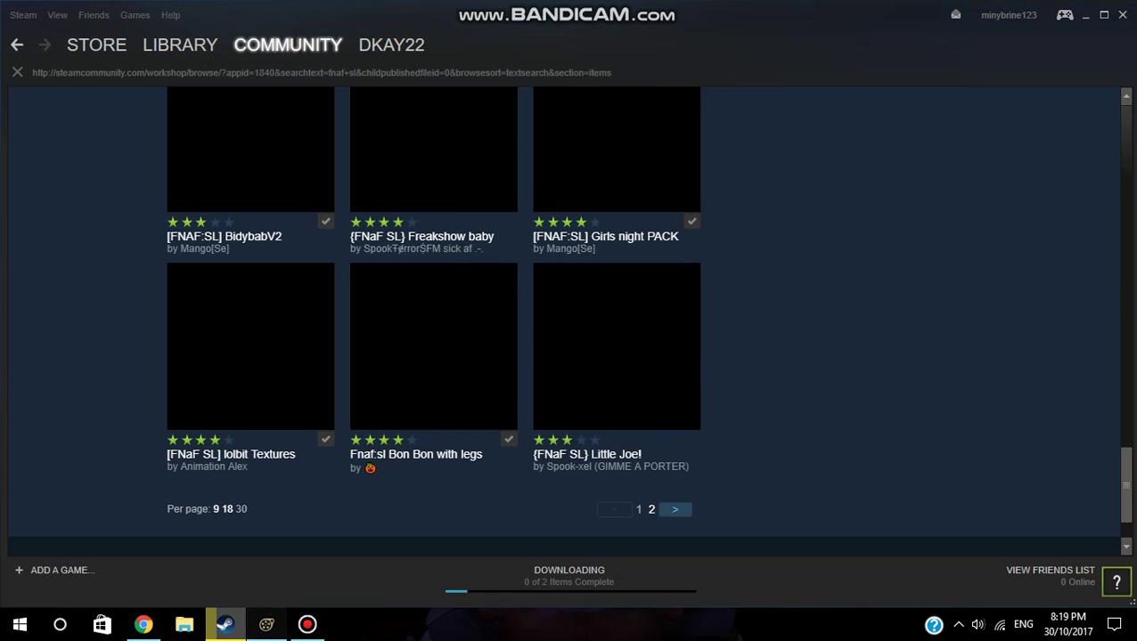
# Switch back to Source Filmmaker and adjust ennard1's height so its feet rest on the checkered floor
pyautogui.click(266, 625)
pyautogui.press('w')
pyautogui.moveTo(884, 193); pyautogui.dragTo(911, 217)
pyautogui.press('w')
pyautogui.press('s')
pyautogui.press('w')
pyautogui.press('s')
pyautogui.press('w')
pyautogui.moveTo(846, 151); pyautogui.dragTo(846, 168)
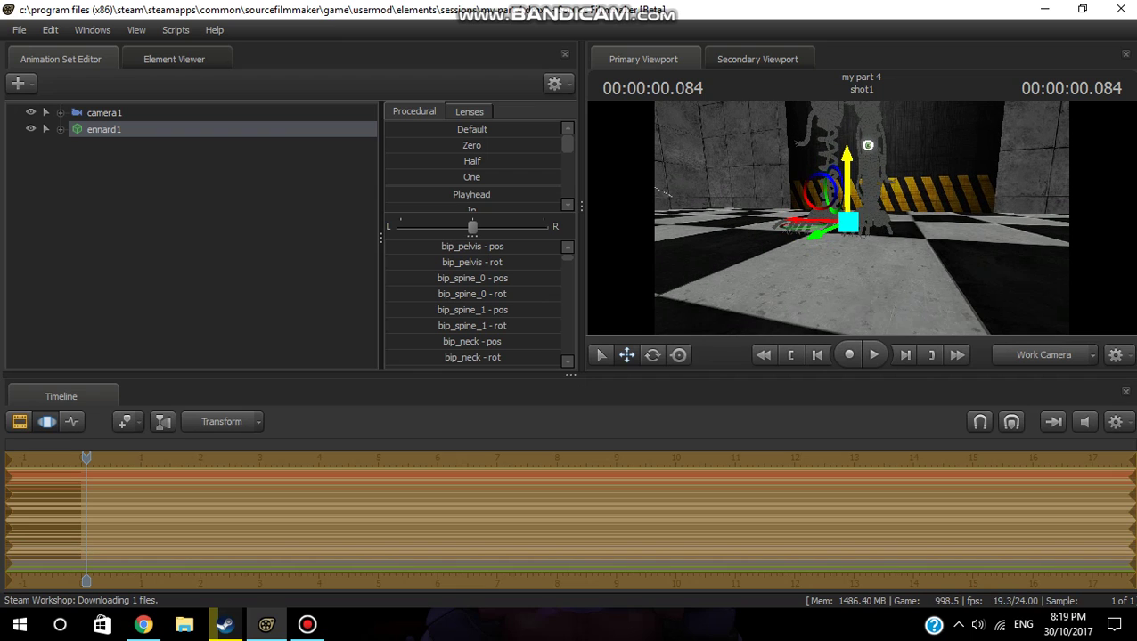
# Fine-tune ennard1's horizontal position on the floor in front of the doorway
pyautogui.moveTo(799, 221)
pyautogui.mouseDown()
pyautogui.moveTo(831, 221)
pyautogui.moveTo(861, 268)
pyautogui.moveTo(861, 216)
pyautogui.moveTo(870, 221)
pyautogui.moveTo(788, 223)
pyautogui.mouseUp()
pyautogui.press('s')
pyautogui.press('d')
pyautogui.moveTo(819, 274); pyautogui.dragTo(827, 280)
pyautogui.moveTo(828, 326); pyautogui.dragTo(837, 320)
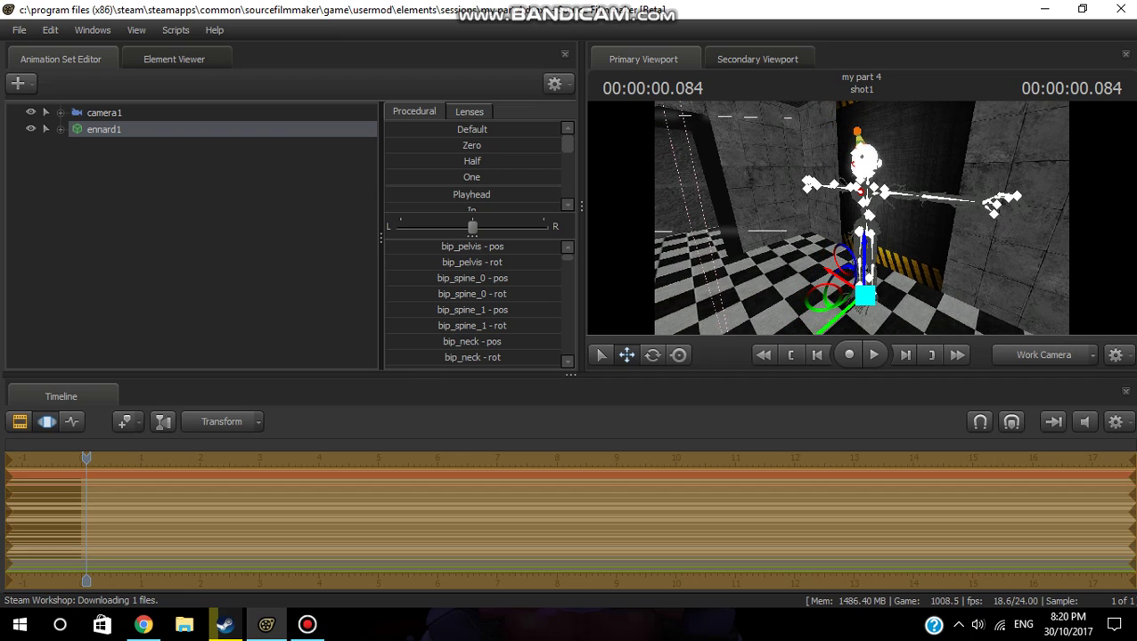
# Add a scale control to the ennard1 model and select rootTransform_scale in its Body group
pyautogui.rightClick(131, 131)
pyautogui.moveTo(178, 275)
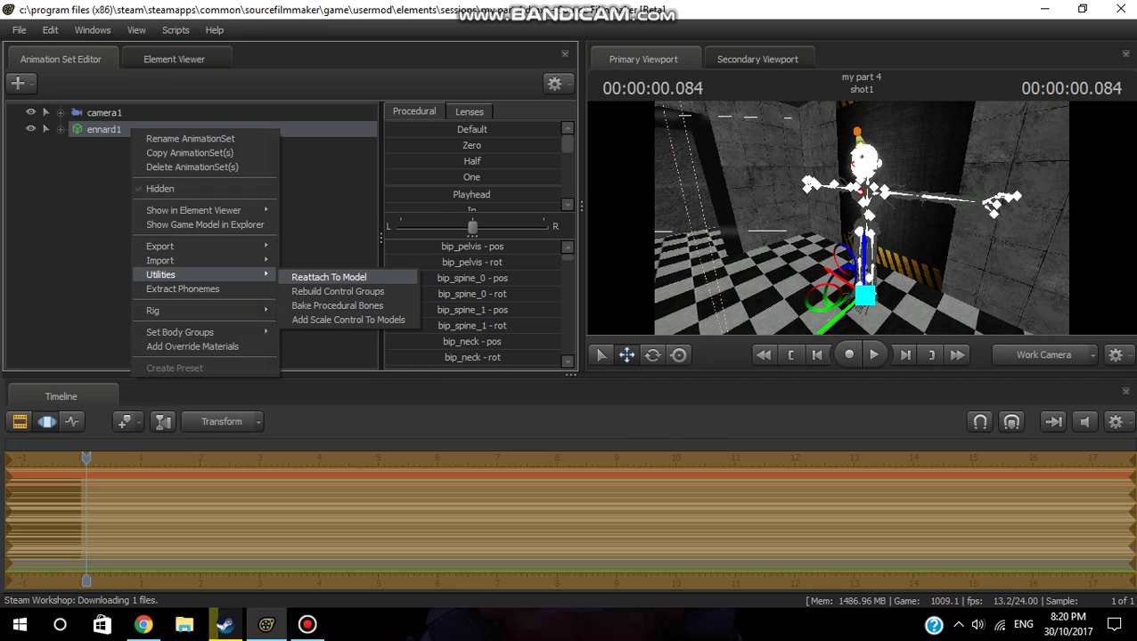
pyautogui.click(337, 305)
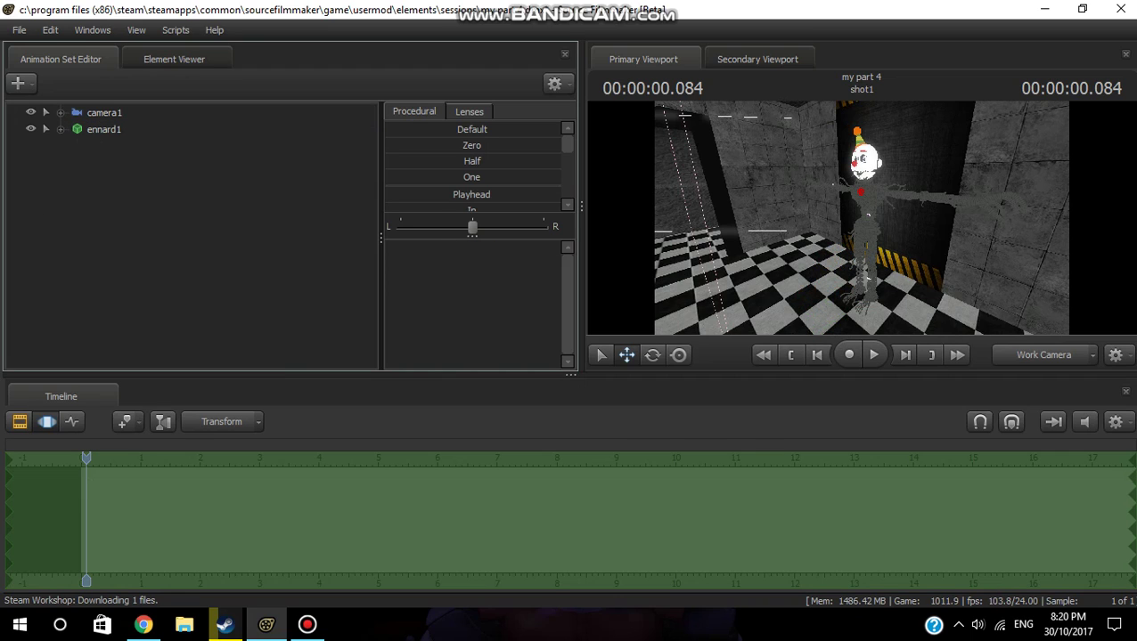
pyautogui.click(60, 130)
pyautogui.click(77, 146)
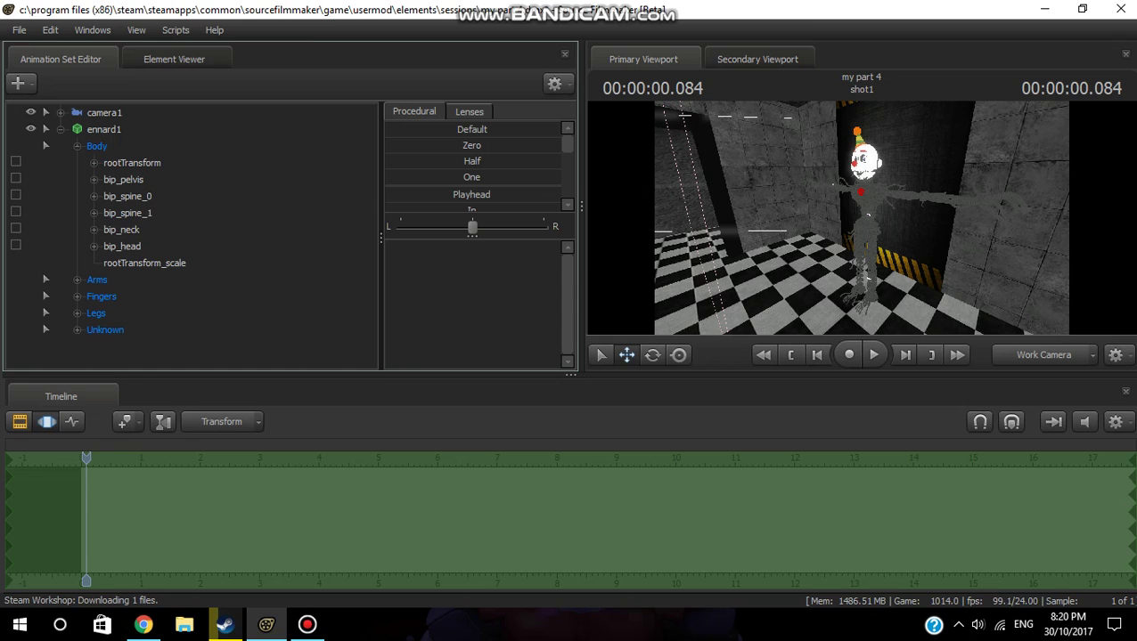
pyautogui.click(145, 263)
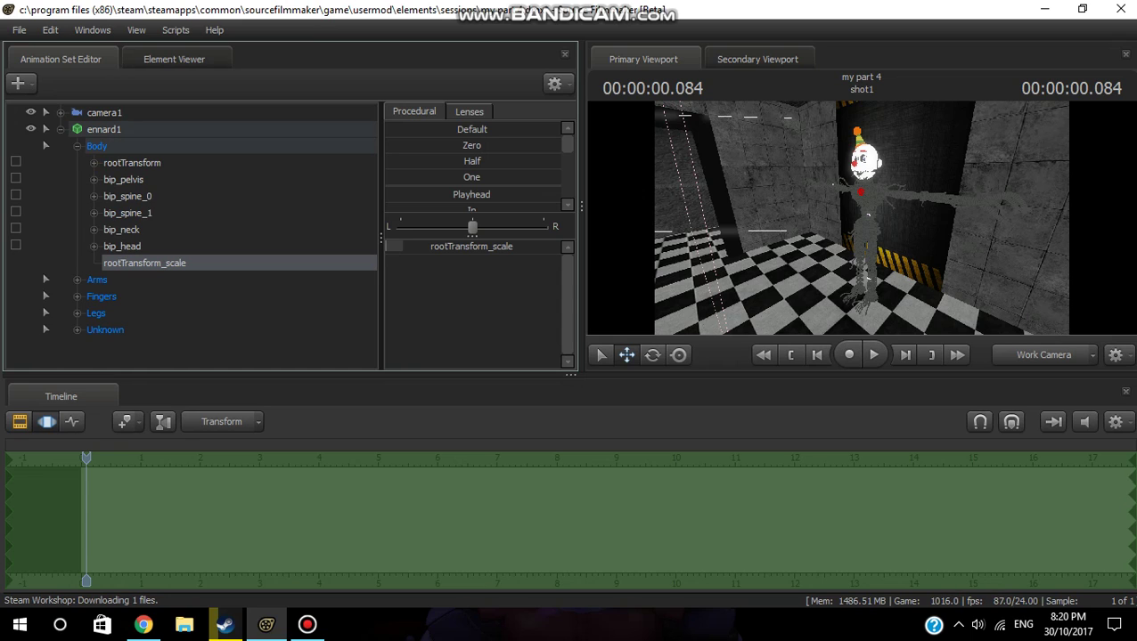
# Adjust ennard1's rootTransform_scale to resize the model in the room, and collapse its control groups
pyautogui.moveTo(403, 247); pyautogui.dragTo(410, 247)
pyautogui.moveTo(861, 218); pyautogui.dragTo(862, 189)
pyautogui.press('s')
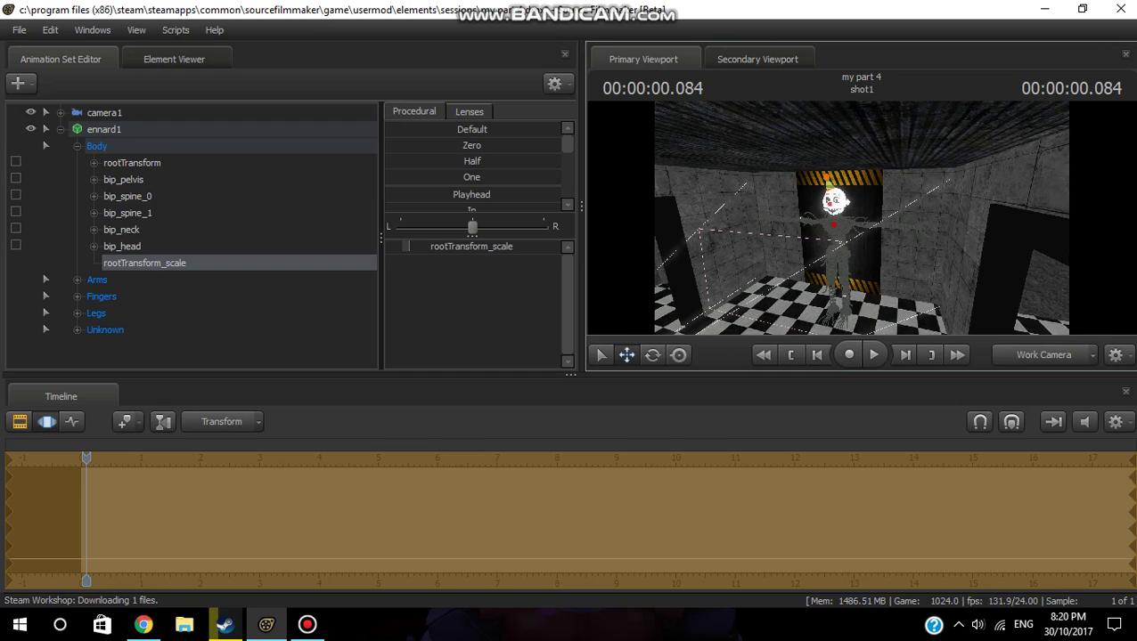
pyautogui.moveTo(408, 247); pyautogui.dragTo(404, 247)
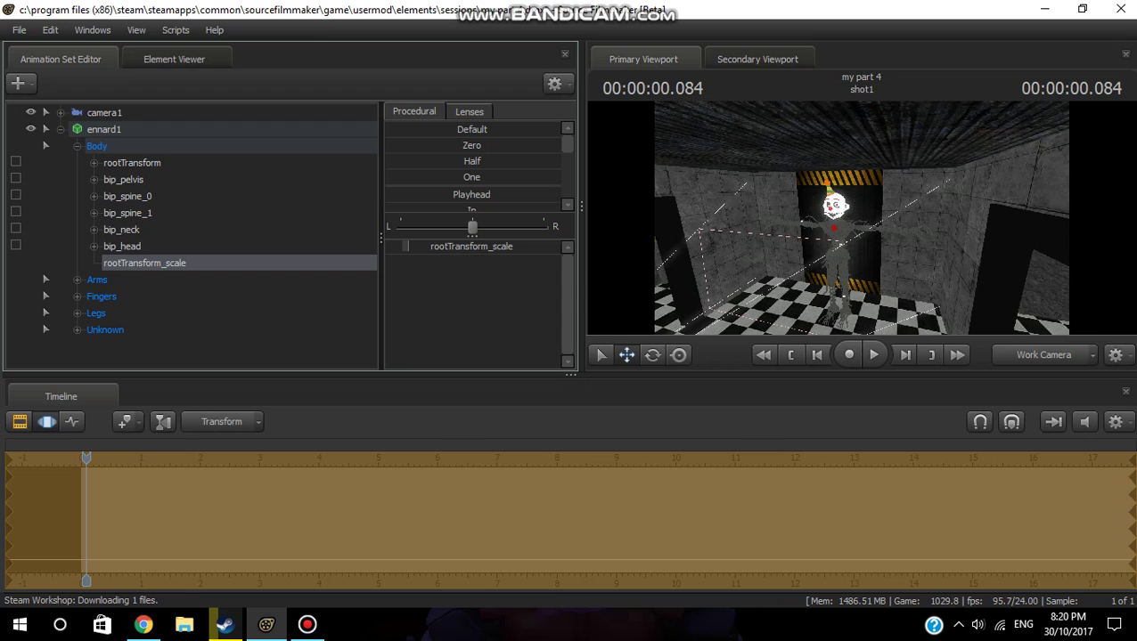
pyautogui.click(61, 129)
pyautogui.click(104, 129)
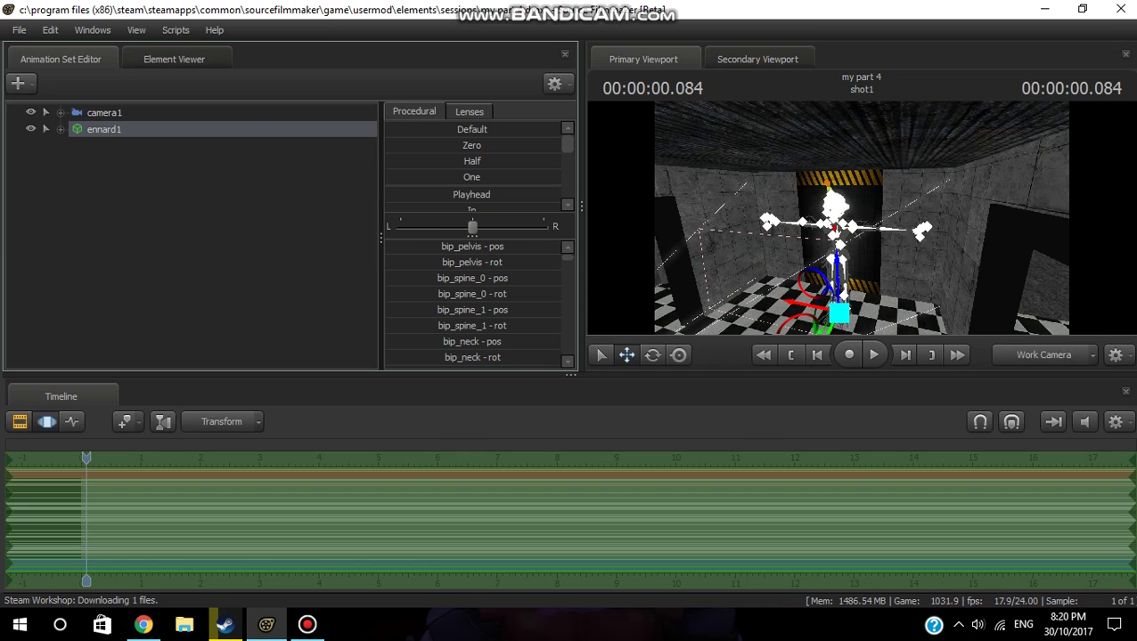
# Reposition camera1 to reframe its shot of ennard1 in front of the doorway
pyautogui.click(758, 59)
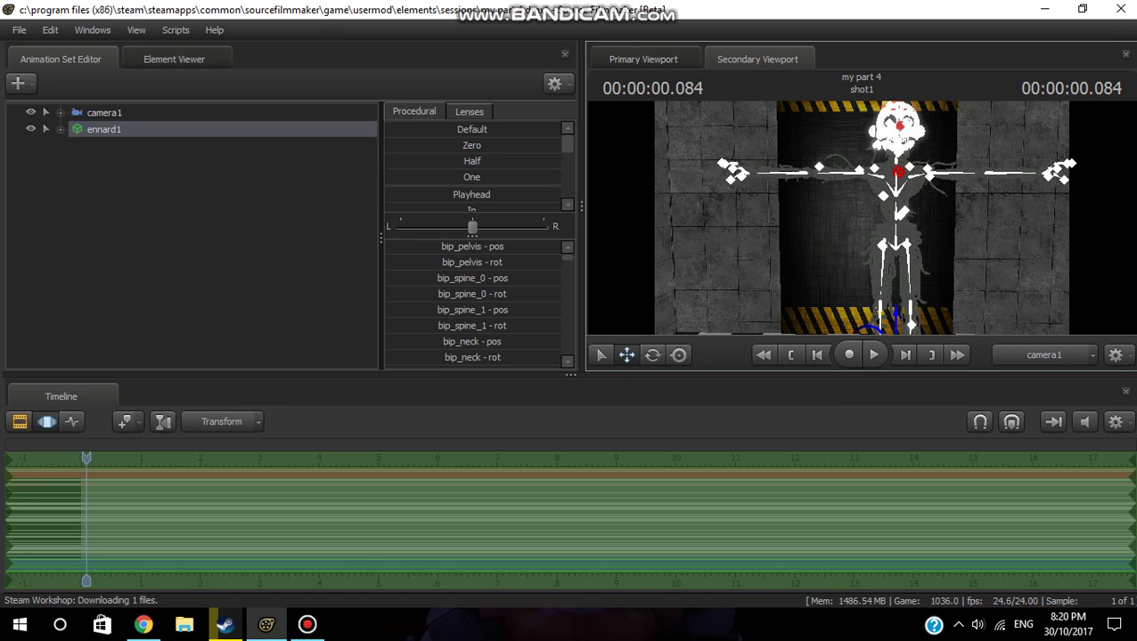
pyautogui.click(103, 113)
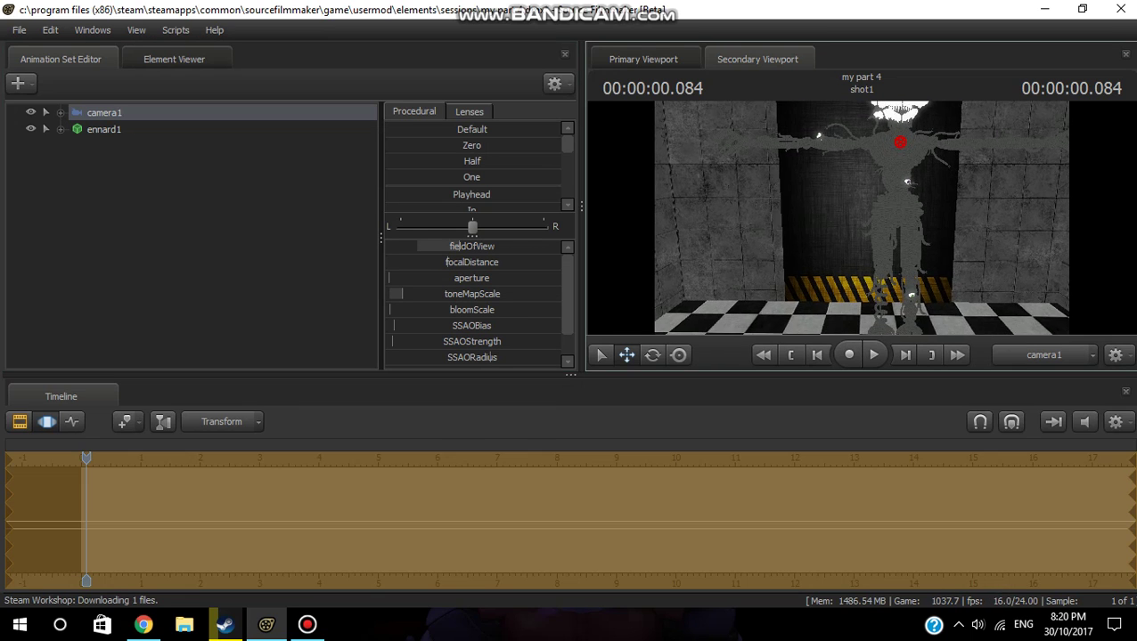
pyautogui.moveTo(862, 232); pyautogui.dragTo(860, 158)
pyautogui.press('s')
pyautogui.click(644, 59)
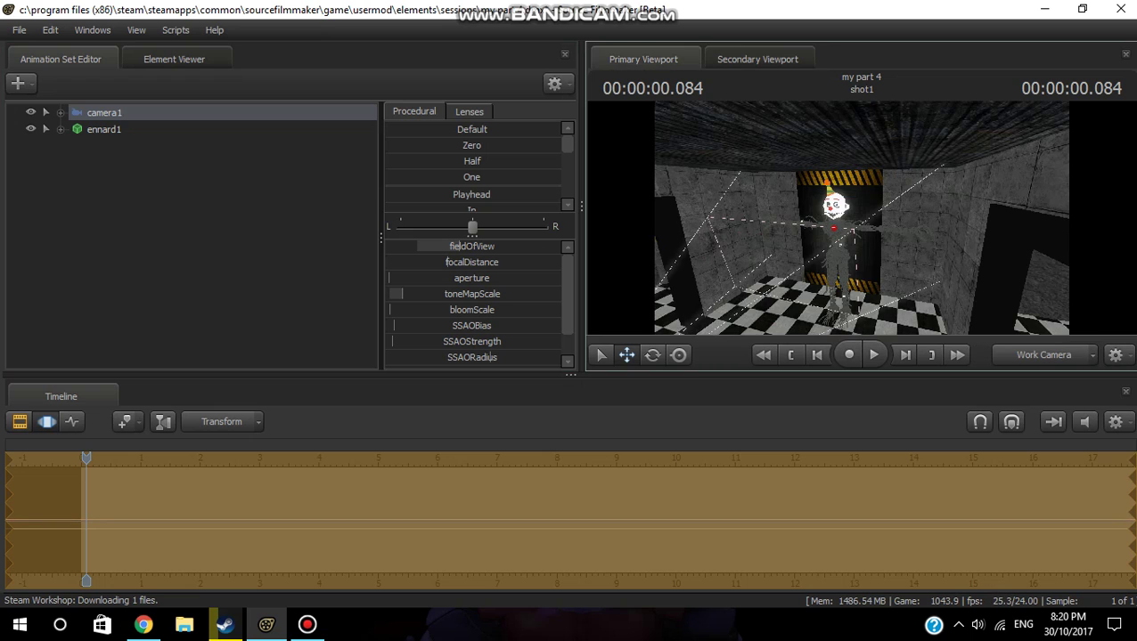
# Rotate ennard1's bip_upperarm_L so the left arm hangs down beside the body
pyautogui.moveTo(861, 219); pyautogui.dragTo(859, 298)
pyautogui.press('w')
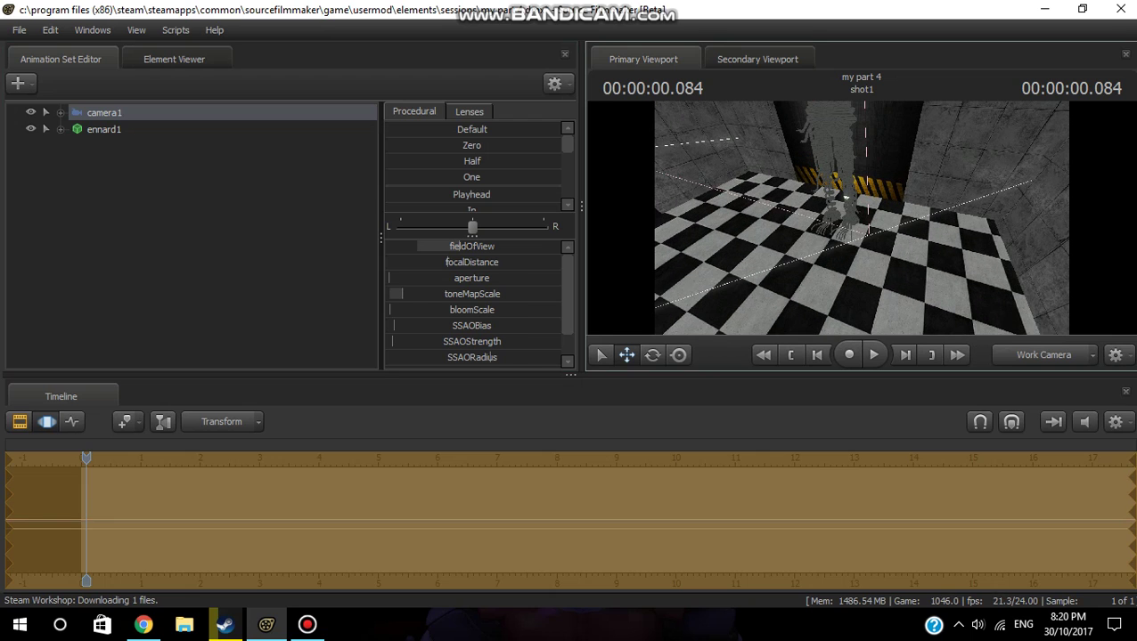
pyautogui.click(104, 129)
pyautogui.moveTo(800, 211); pyautogui.dragTo(846, 163)
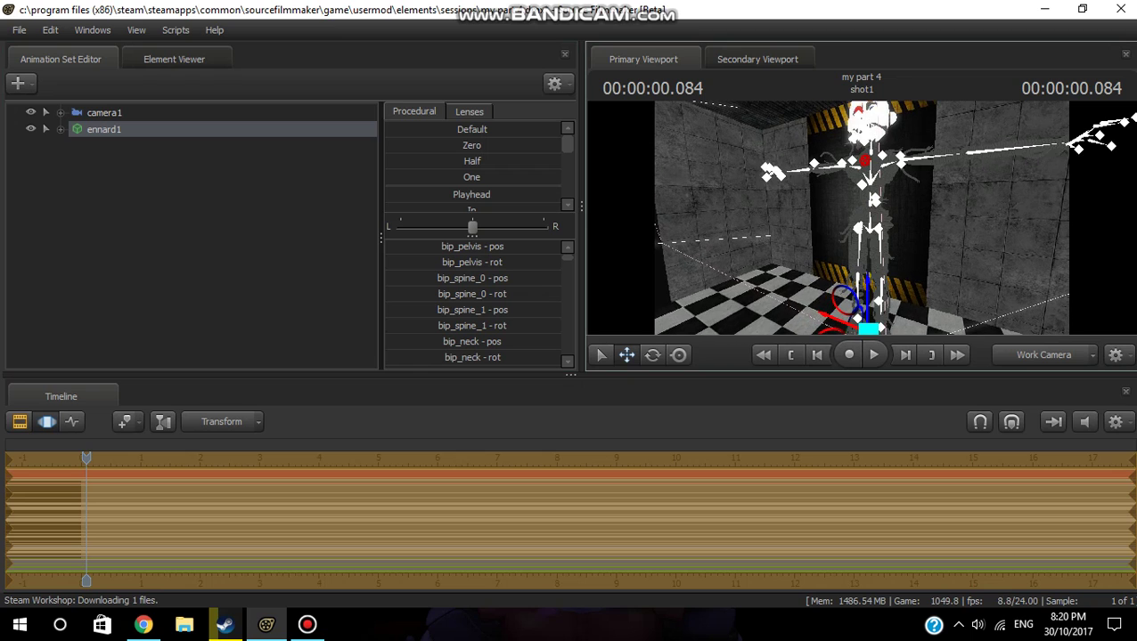
pyautogui.click(757, 59)
pyautogui.click(643, 59)
pyautogui.keyDown('ctrl'); pyautogui.click(931, 157); pyautogui.keyUp('ctrl')
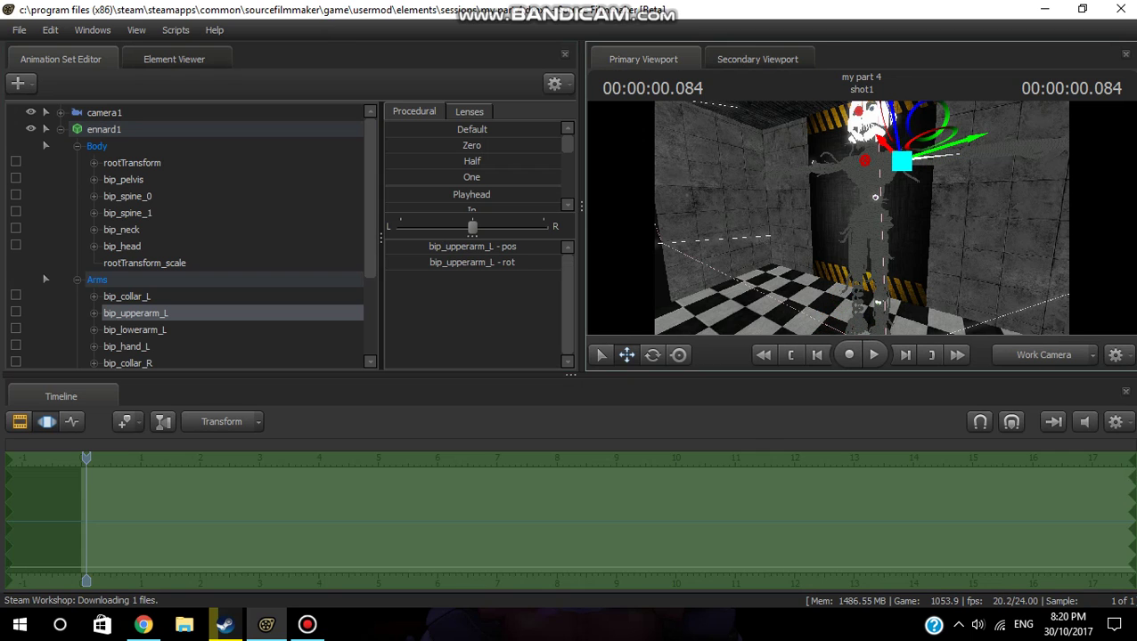
pyautogui.click(653, 356)
pyautogui.moveTo(948, 110); pyautogui.dragTo(944, 198)
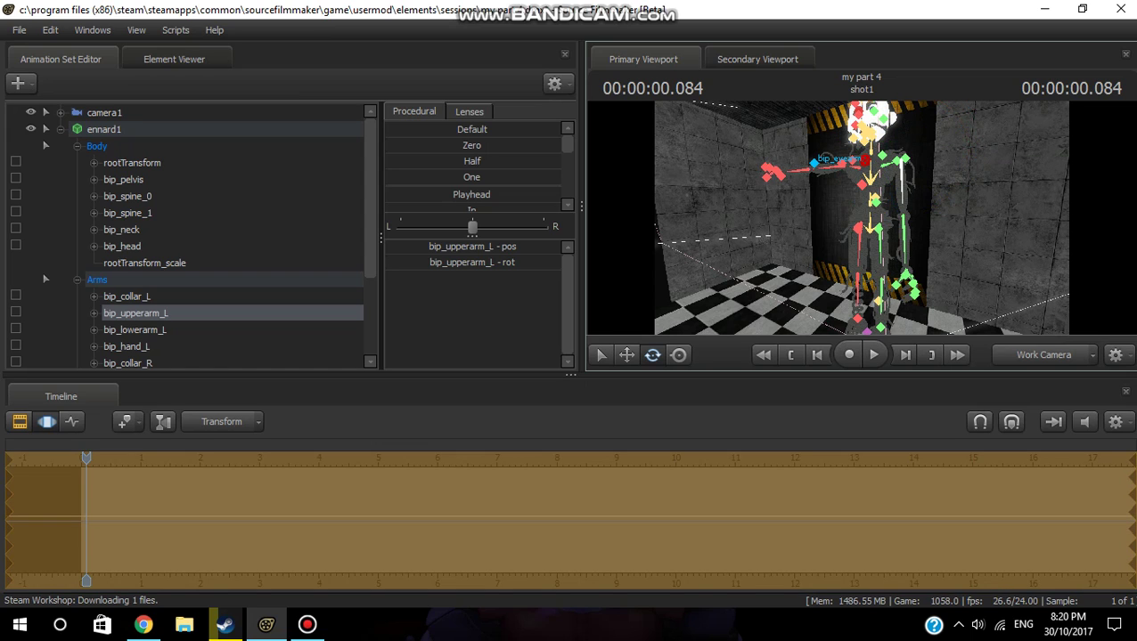
# Rotate ennard1's bip_upperarm_R so the right arm hangs down beside the body
pyautogui.keyDown('ctrl'); pyautogui.click(841, 166); pyautogui.keyUp('ctrl')
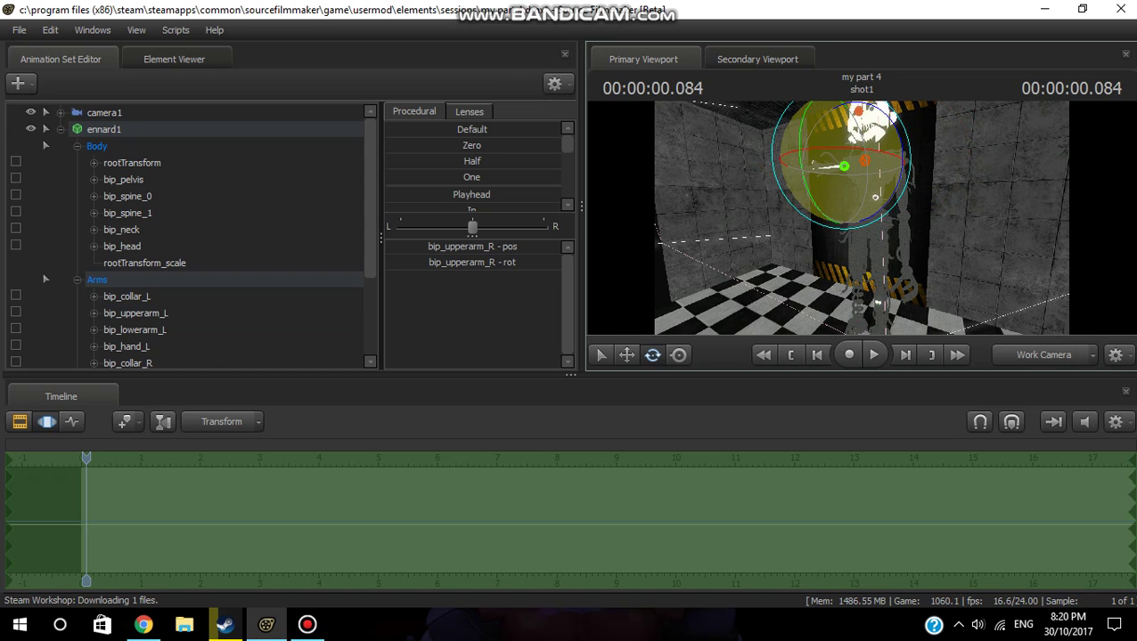
pyautogui.moveTo(811, 162); pyautogui.dragTo(878, 200)
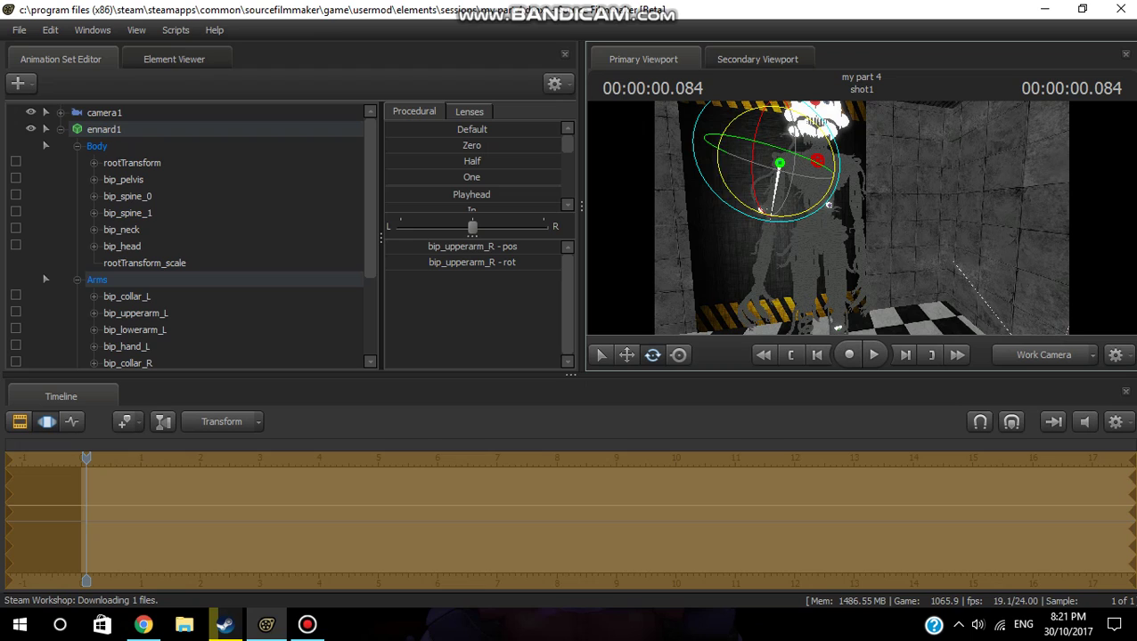
pyautogui.moveTo(760, 211); pyautogui.dragTo(763, 212)
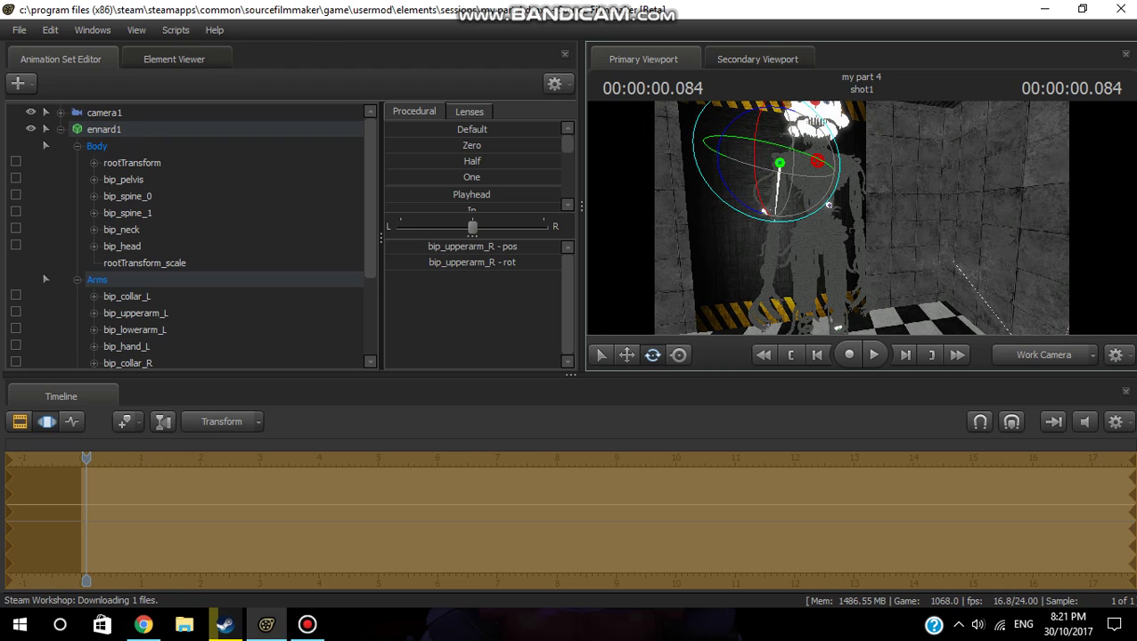
# Collapse ennard1, start creating an animation set for a new model, and clear the "tigen" filter in the model browser
pyautogui.click(61, 129)
pyautogui.click(20, 84)
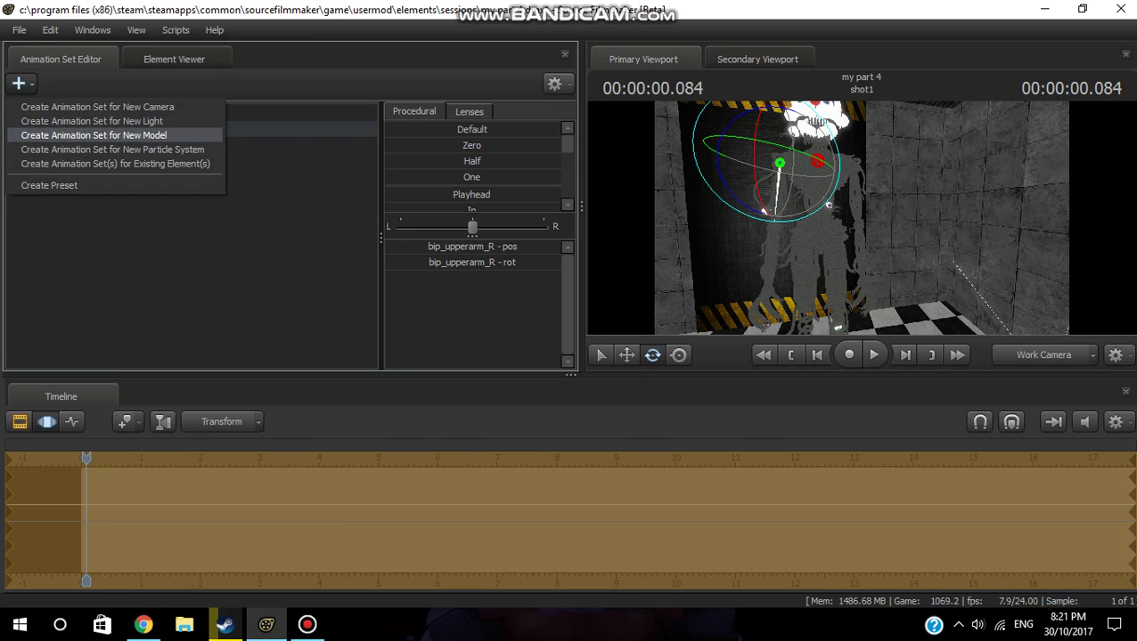
pyautogui.click(93, 136)
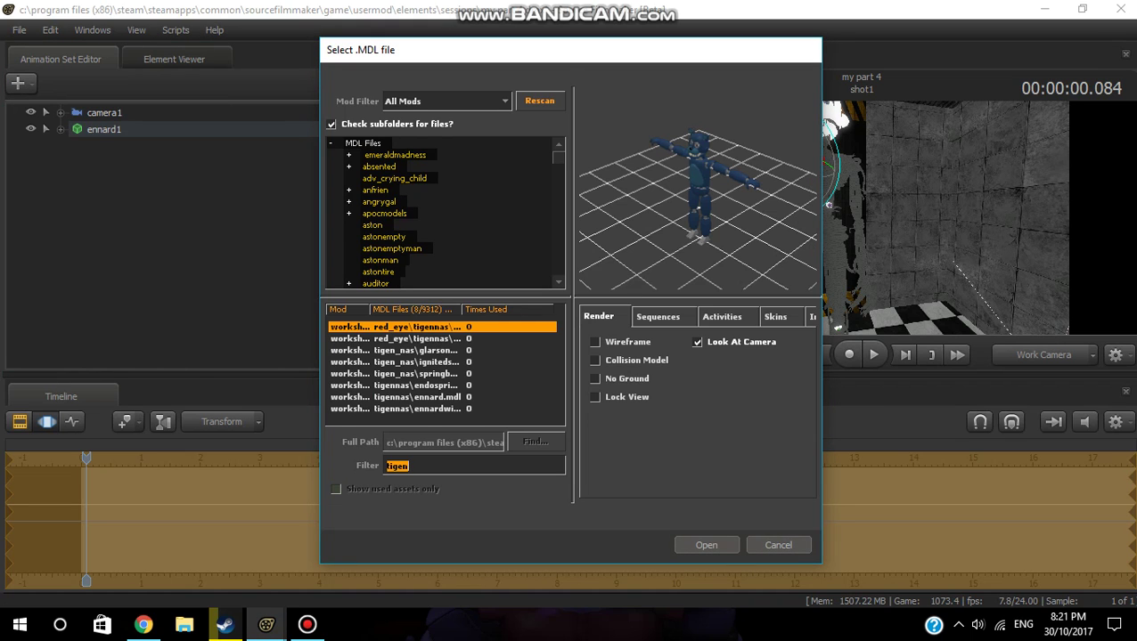
pyautogui.press('BackSpace')
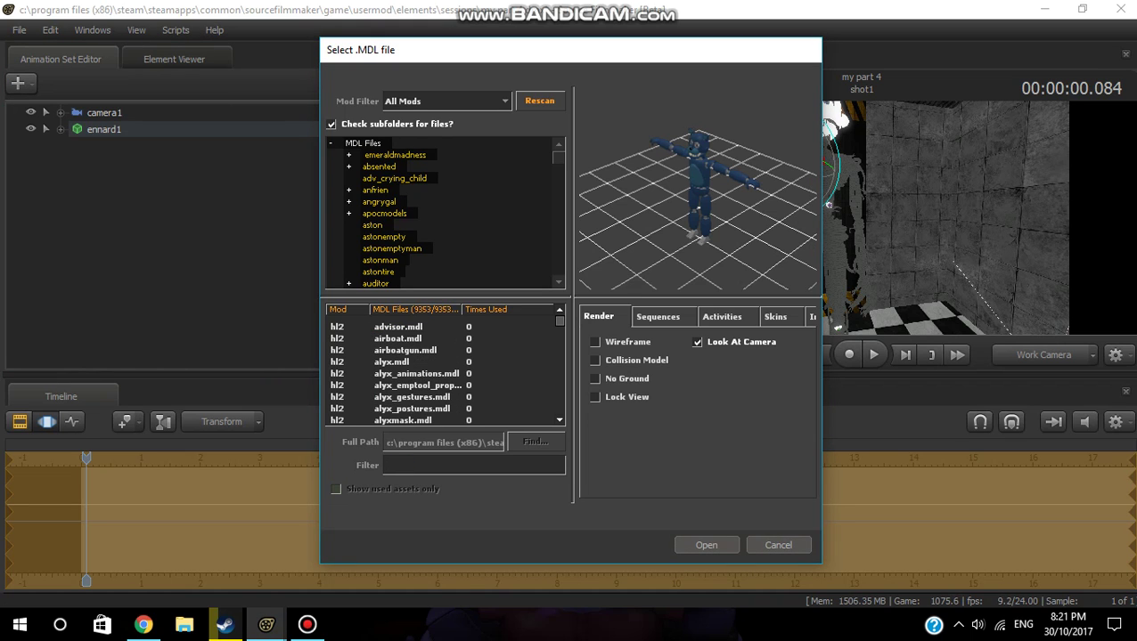
# Browse the MDL folders from adv_crying_child, aston and apocmodels down to the characters folder
pyautogui.click(394, 178)
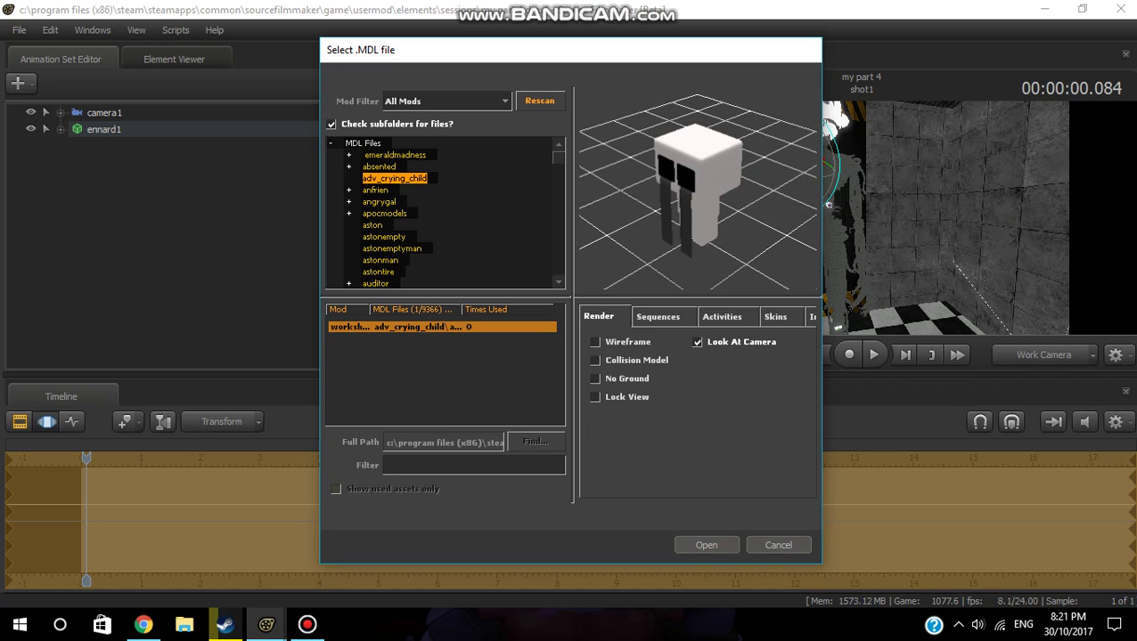
pyautogui.click(373, 225)
pyautogui.click(384, 214)
pyautogui.scroll(-5, 384, 213)
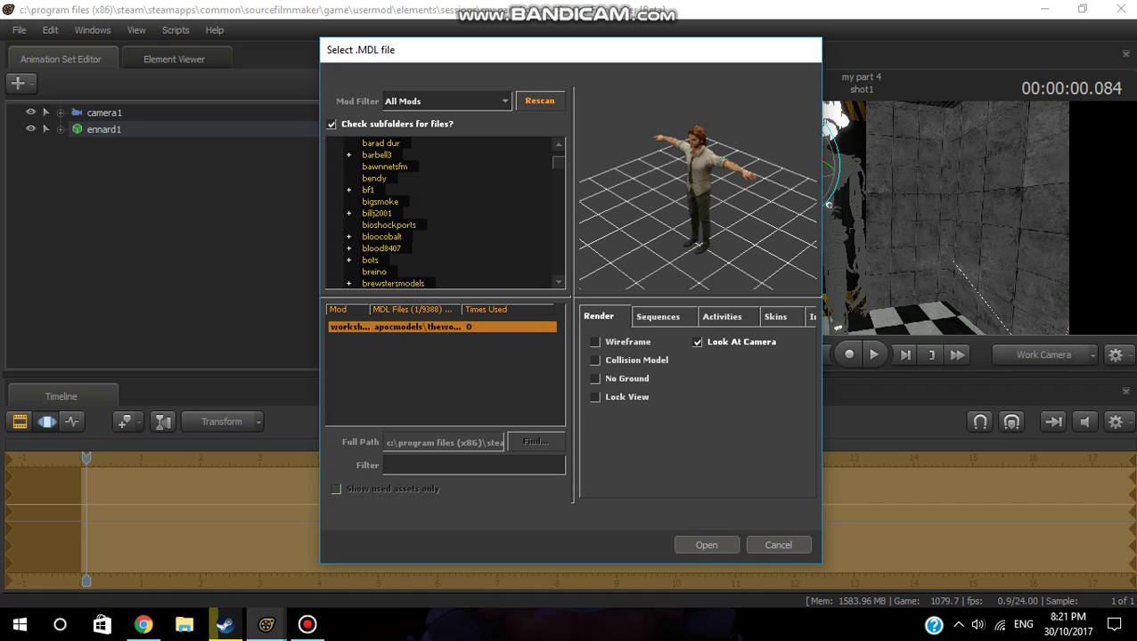
pyautogui.scroll(-2, 441, 214)
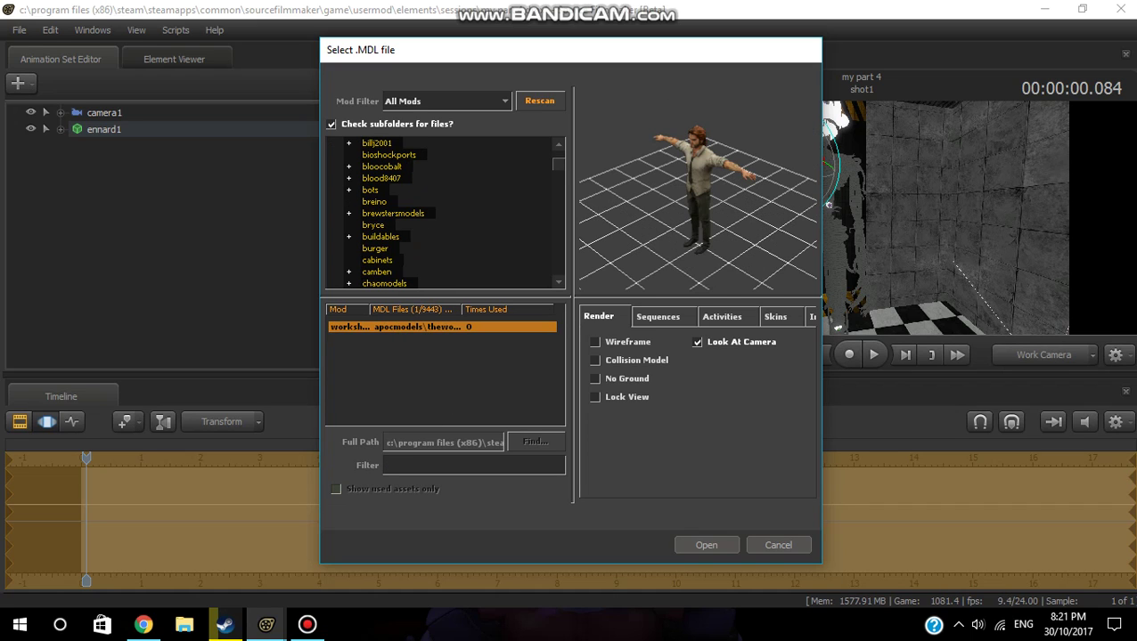
pyautogui.scroll(-3, 441, 214)
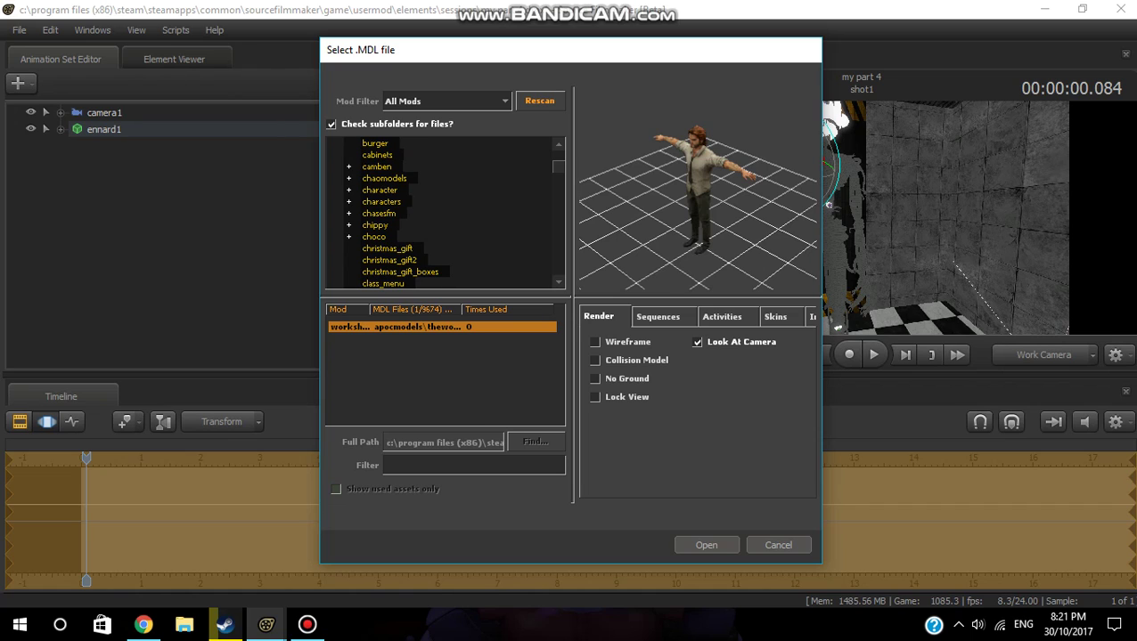
# Open the characters folder and preview the william and the three purple models near the end of its list
pyautogui.click(381, 202)
pyautogui.scroll(-6, 441, 370)
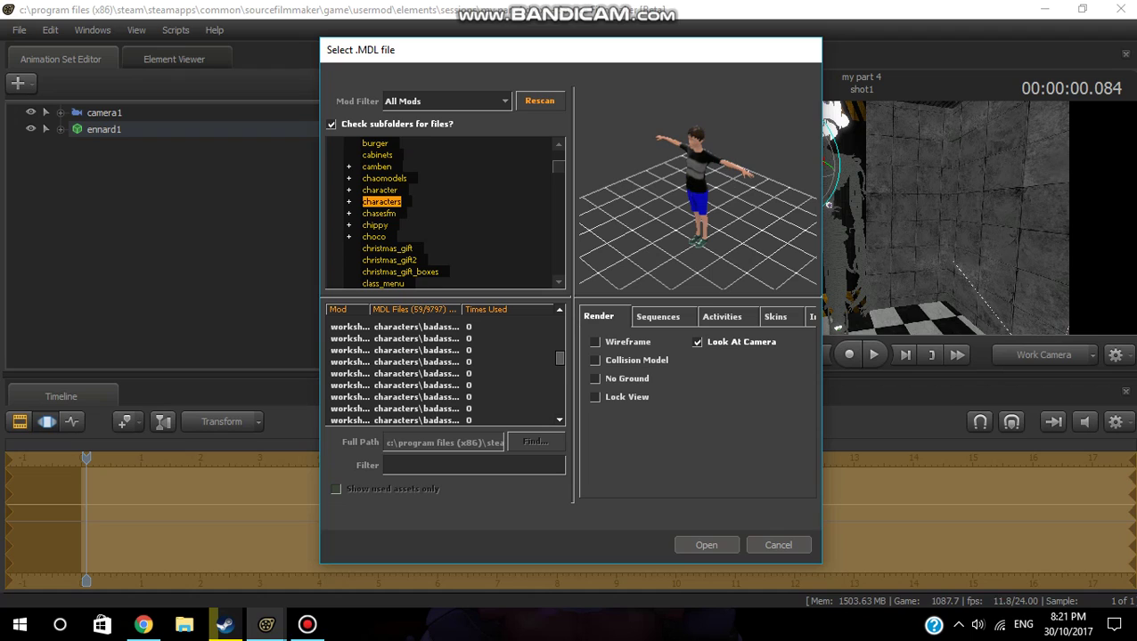
pyautogui.scroll(-10, 441, 372)
pyautogui.click(417, 421)
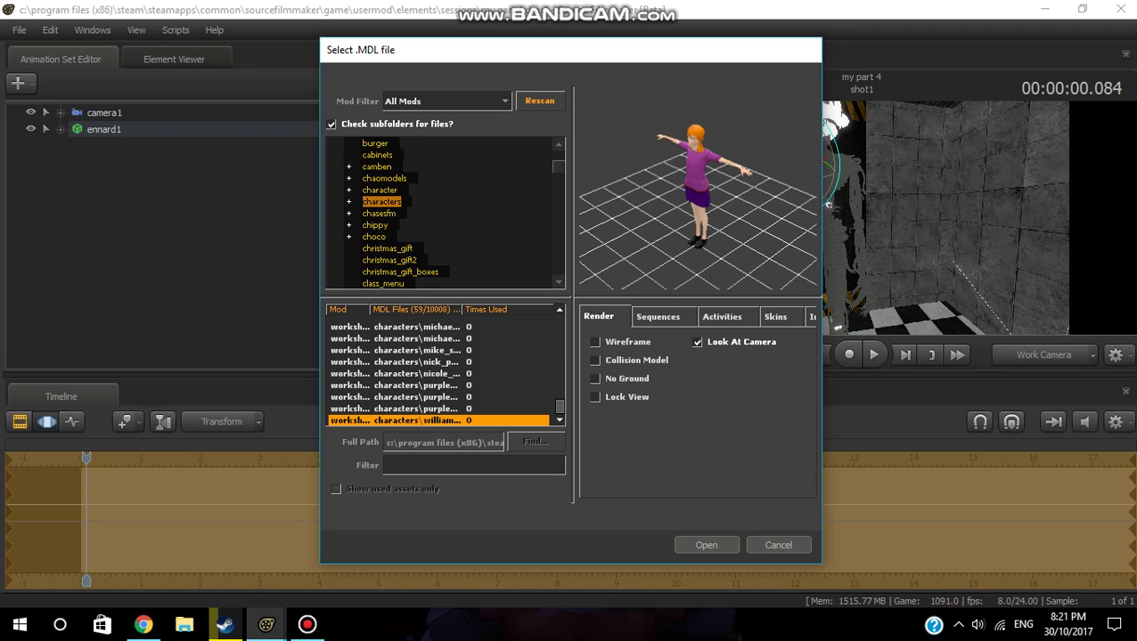
pyautogui.click(417, 409)
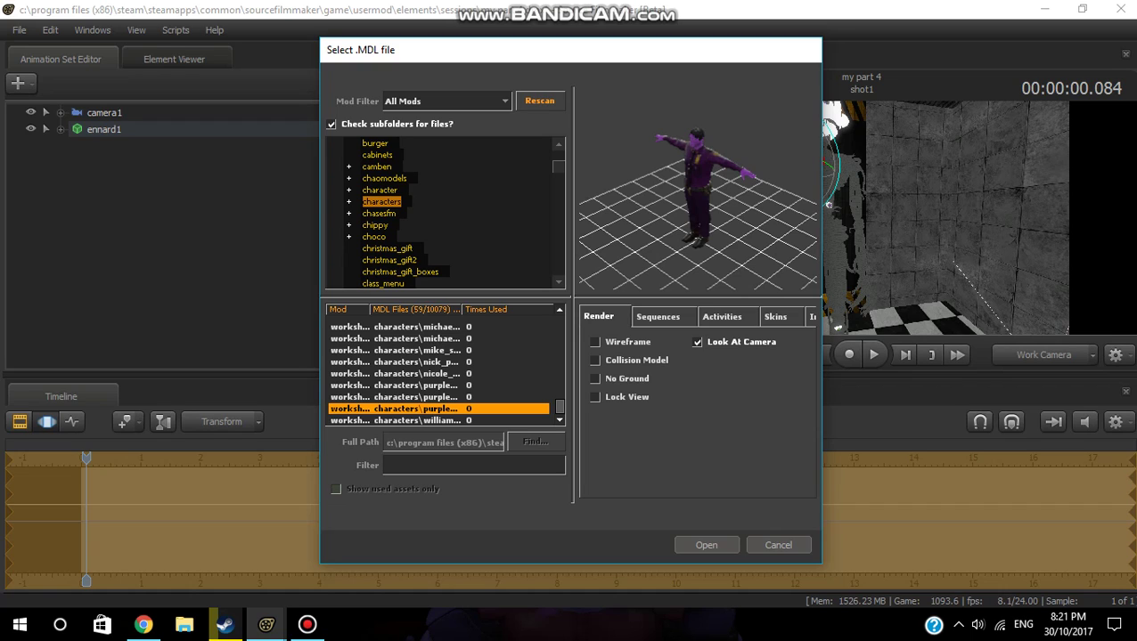
pyautogui.click(417, 397)
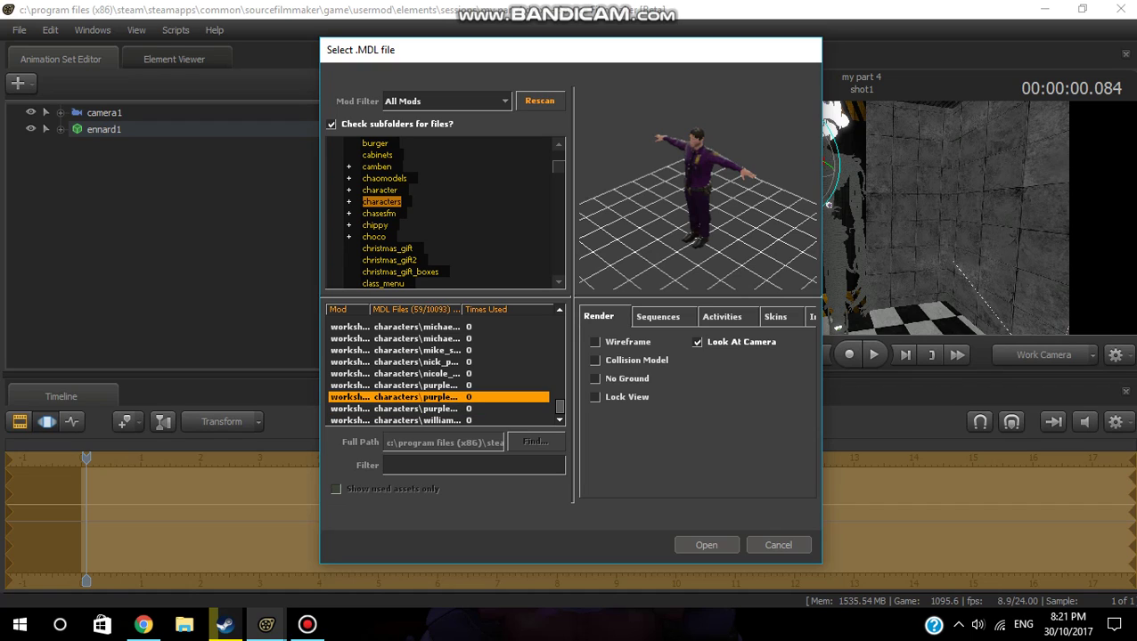
pyautogui.click(417, 386)
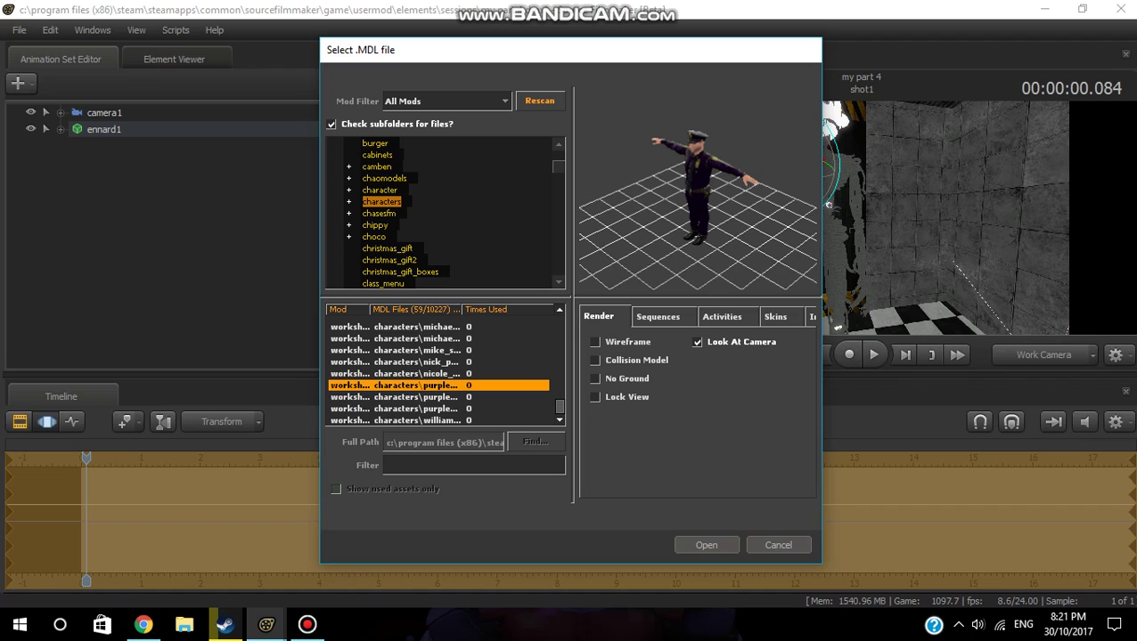
# Preview the nicole, nick, mike and michael models in the characters folder
pyautogui.click(416, 374)
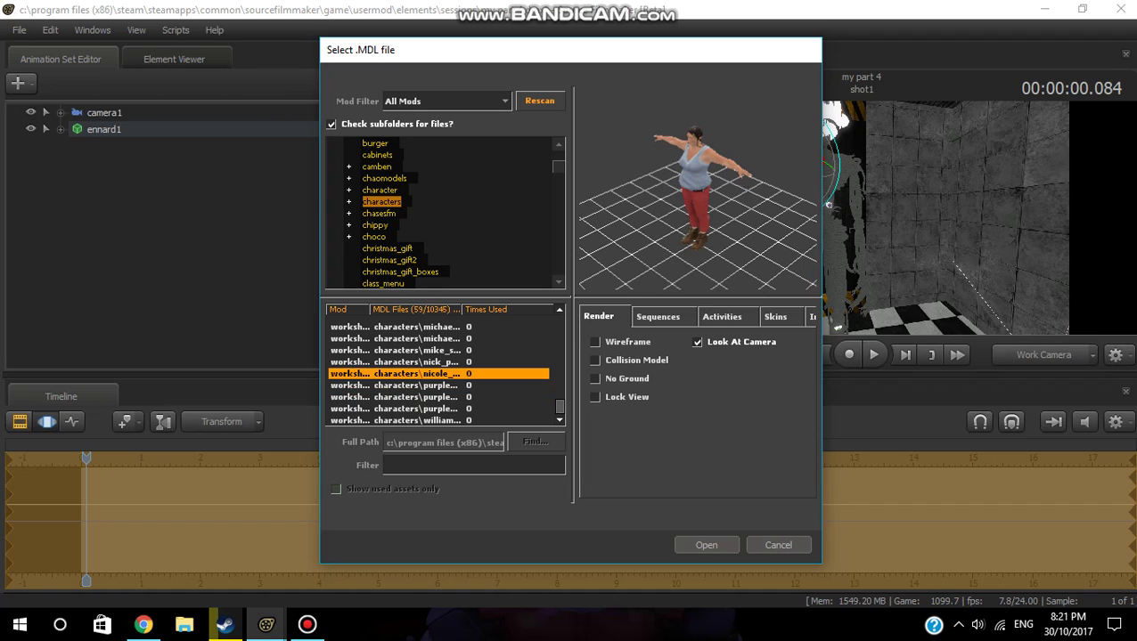
pyautogui.click(417, 362)
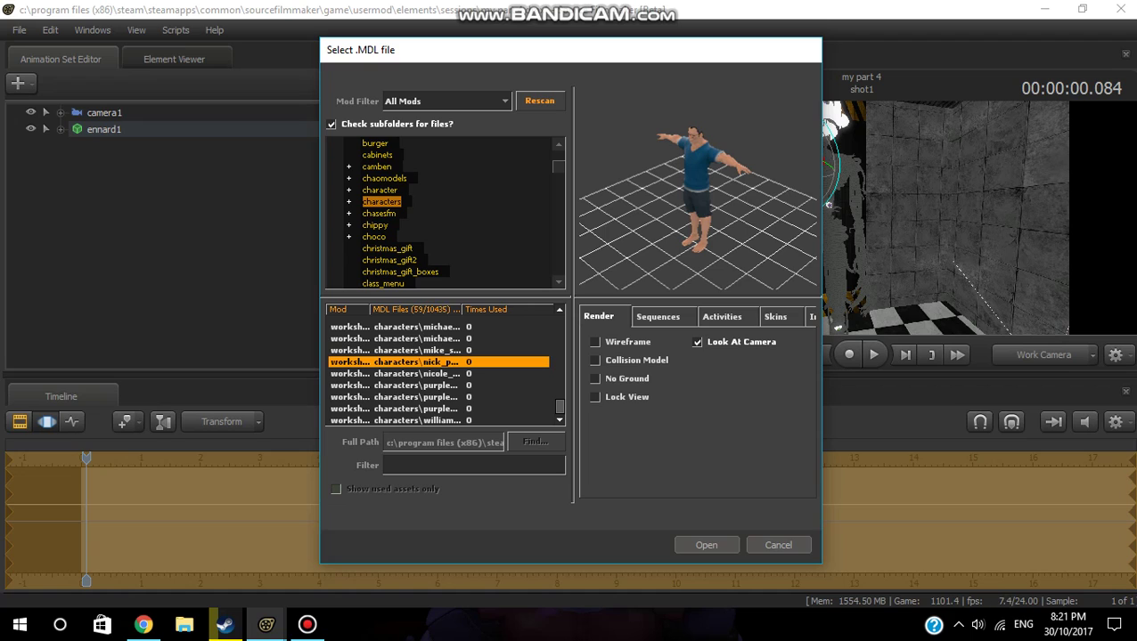
pyautogui.click(417, 351)
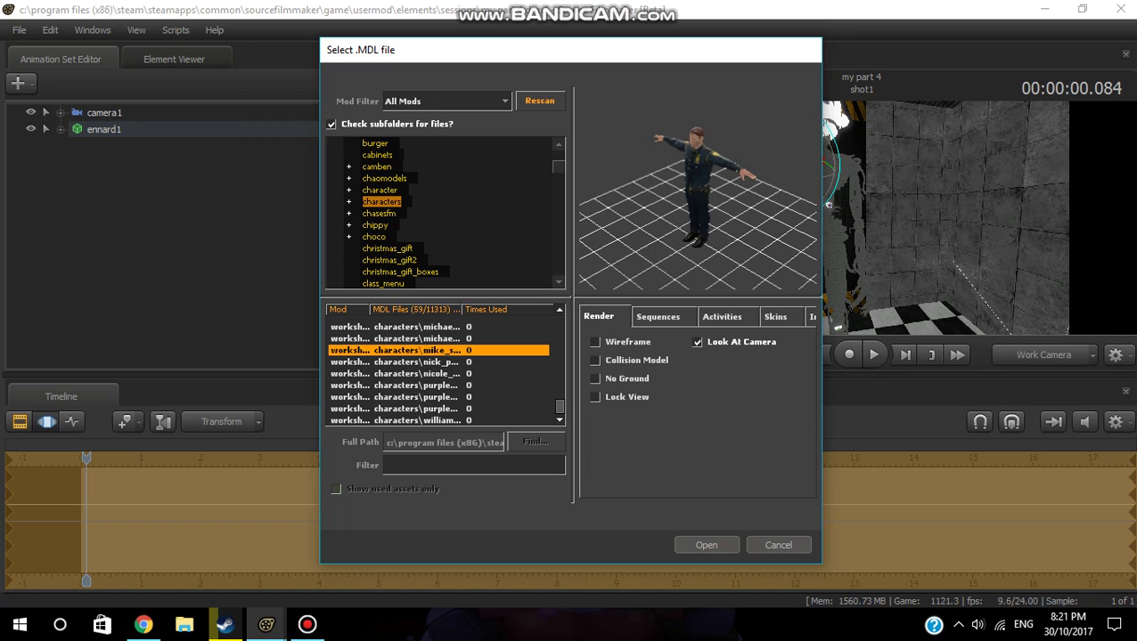
pyautogui.click(417, 338)
pyautogui.scroll(1, 417, 339)
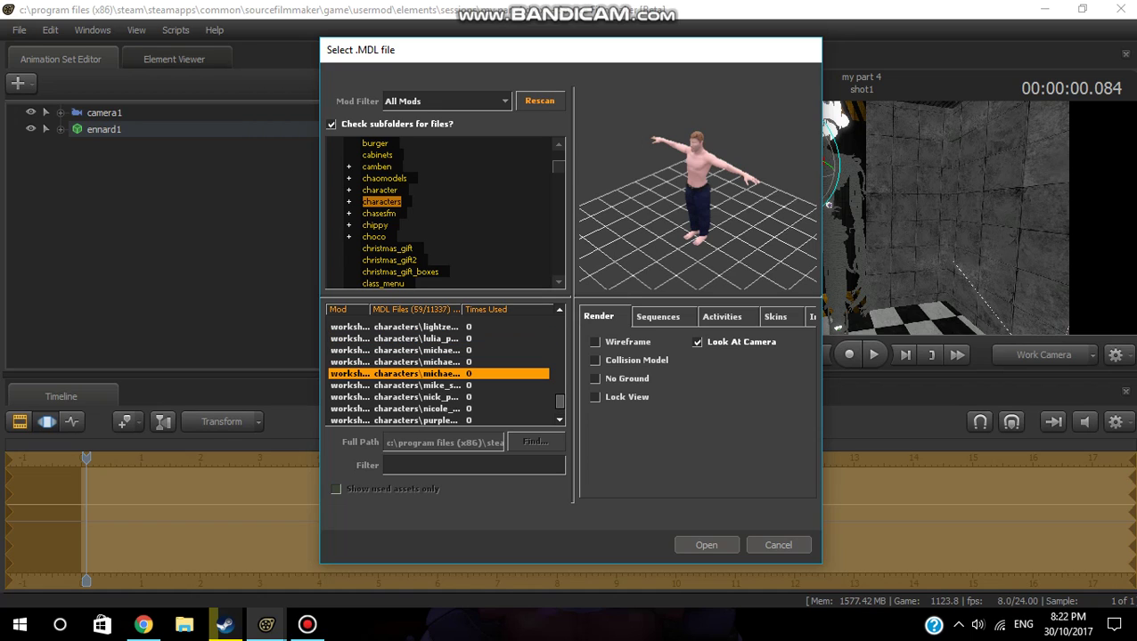
pyautogui.click(417, 363)
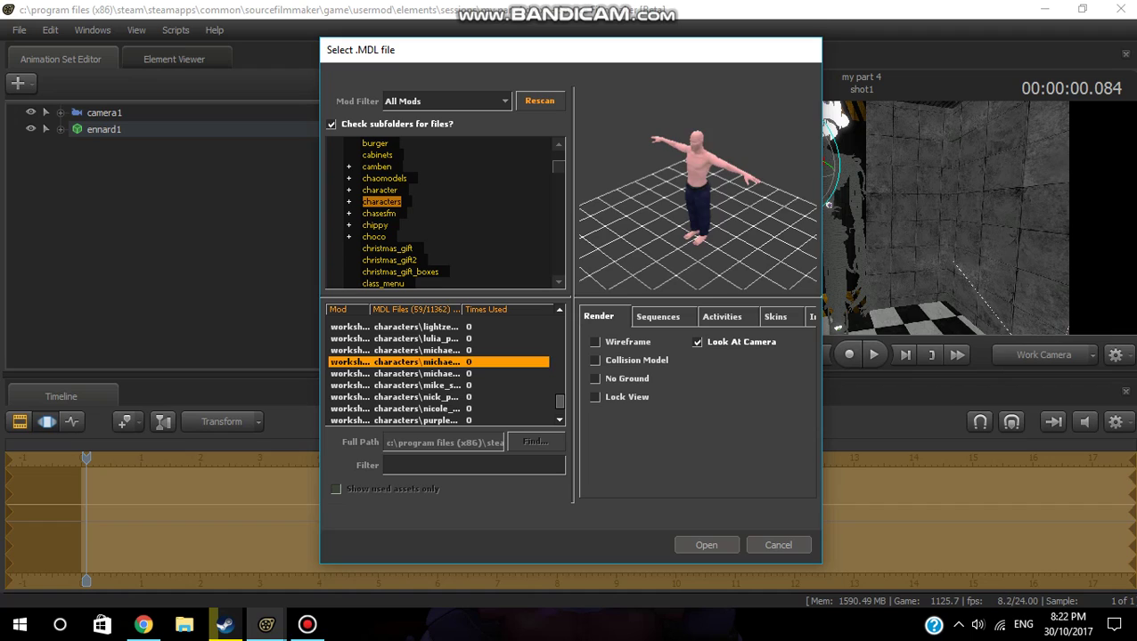
pyautogui.click(417, 385)
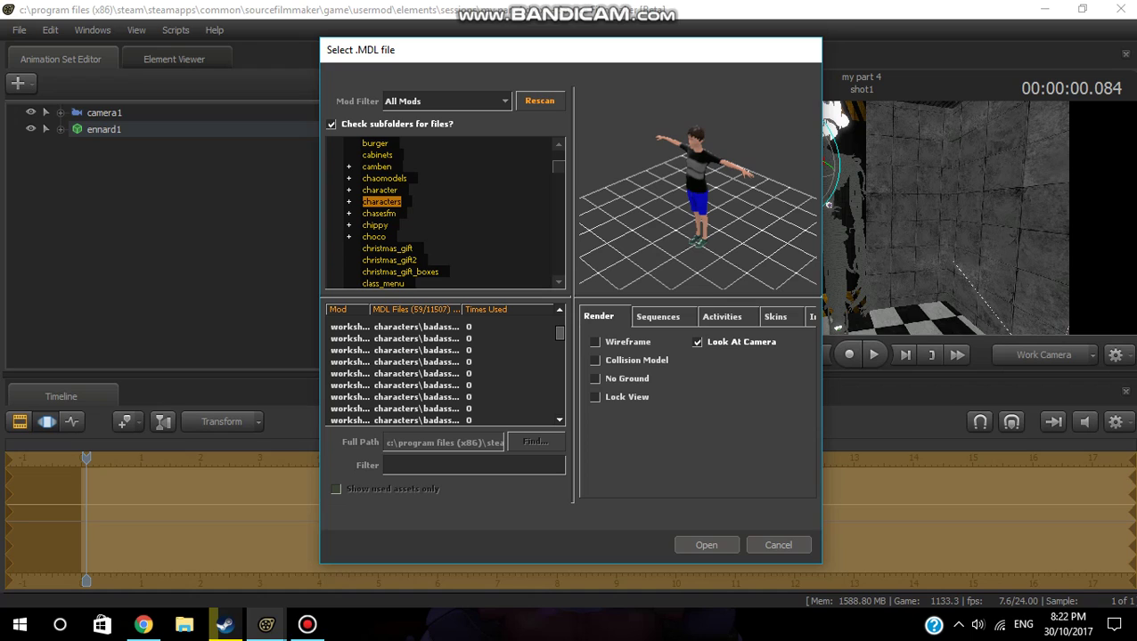
# Preview the badass models and the nicole model in the characters folder
pyautogui.click(417, 339)
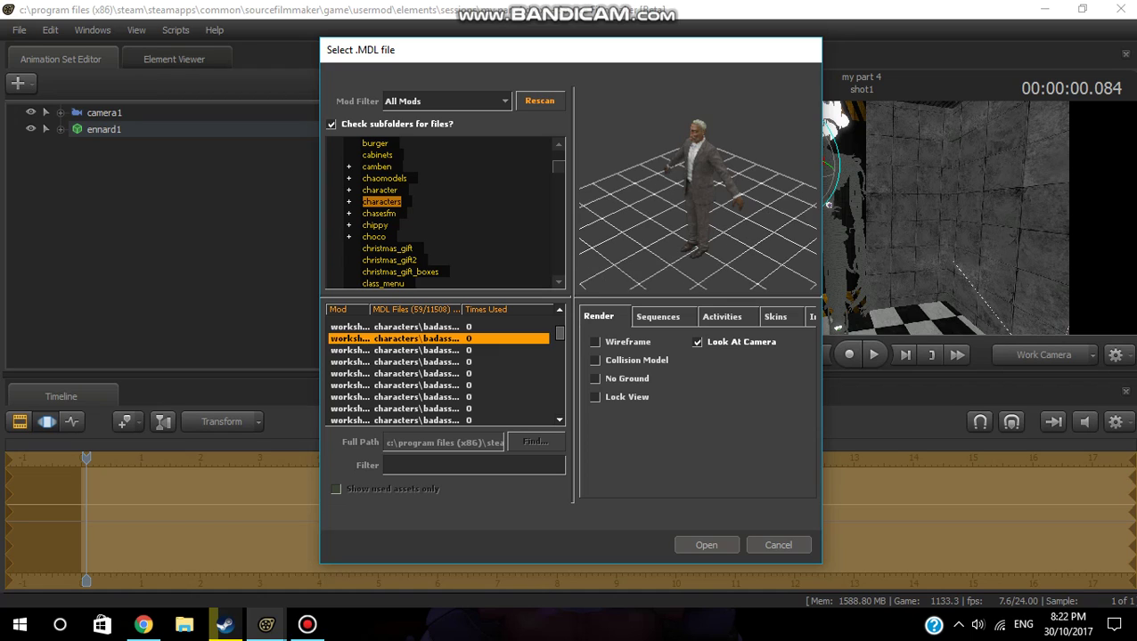
pyautogui.click(417, 362)
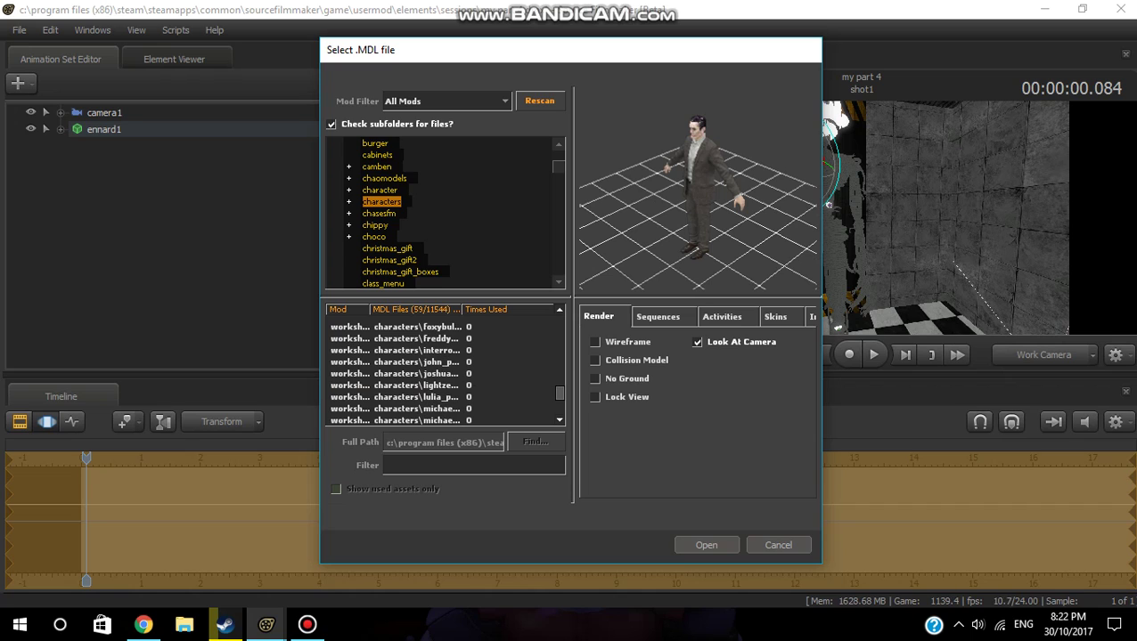
pyautogui.click(417, 374)
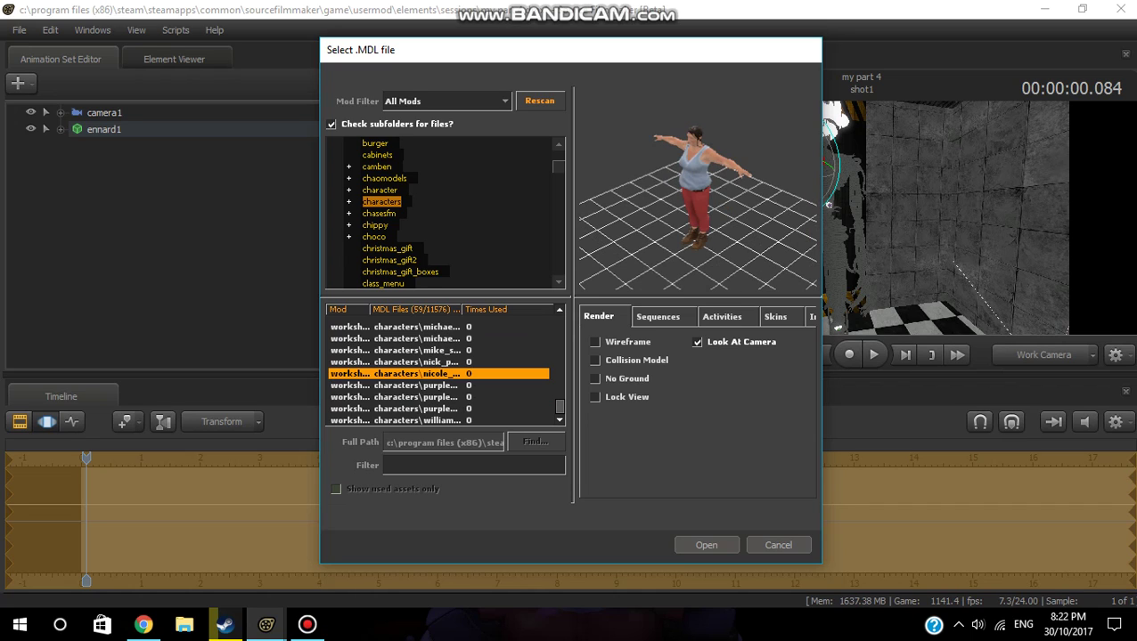
# Compare the purple and william models, add the second purple model to the scene, and inspect it beside Ennard
pyautogui.click(417, 386)
pyautogui.click(417, 397)
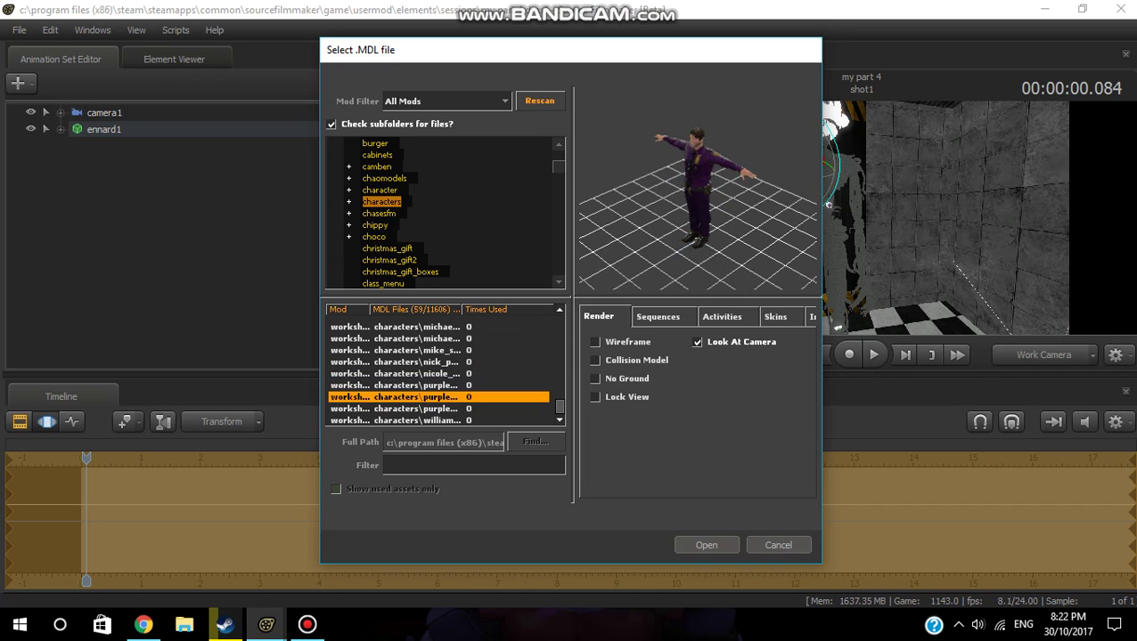
pyautogui.click(417, 409)
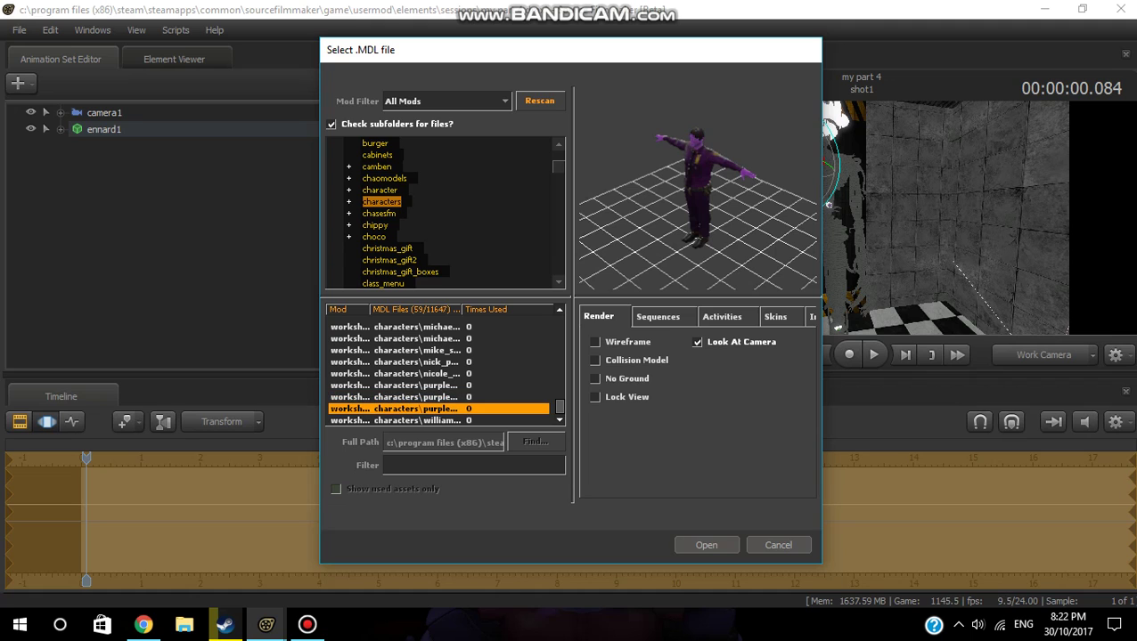
pyautogui.click(417, 420)
pyautogui.doubleClick(417, 398)
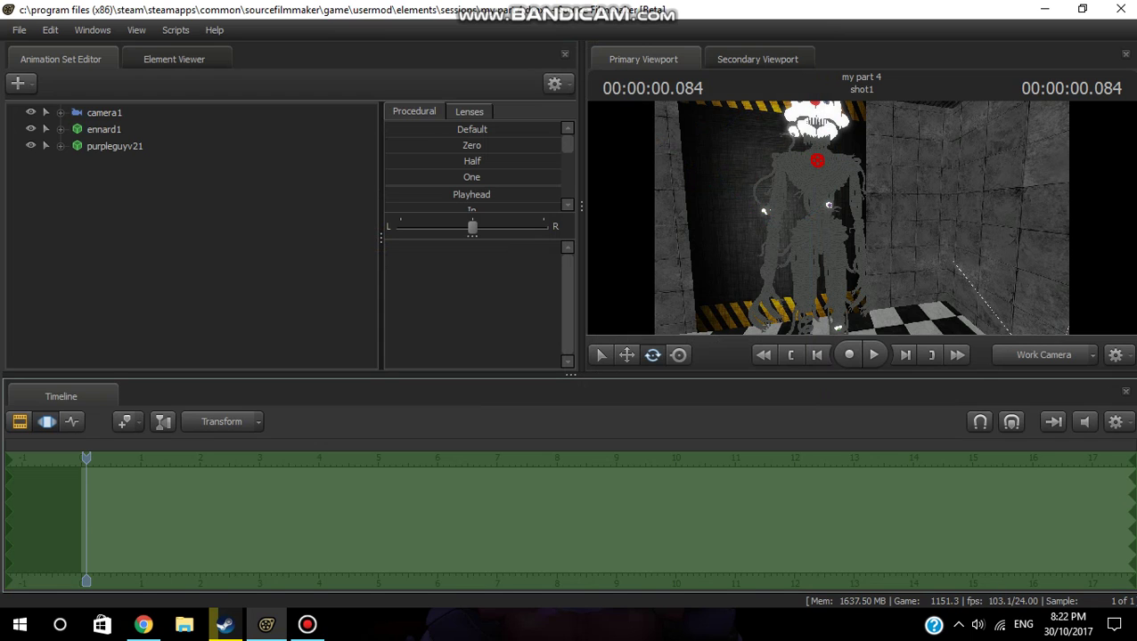
pyautogui.moveTo(861, 219); pyautogui.dragTo(829, 218)
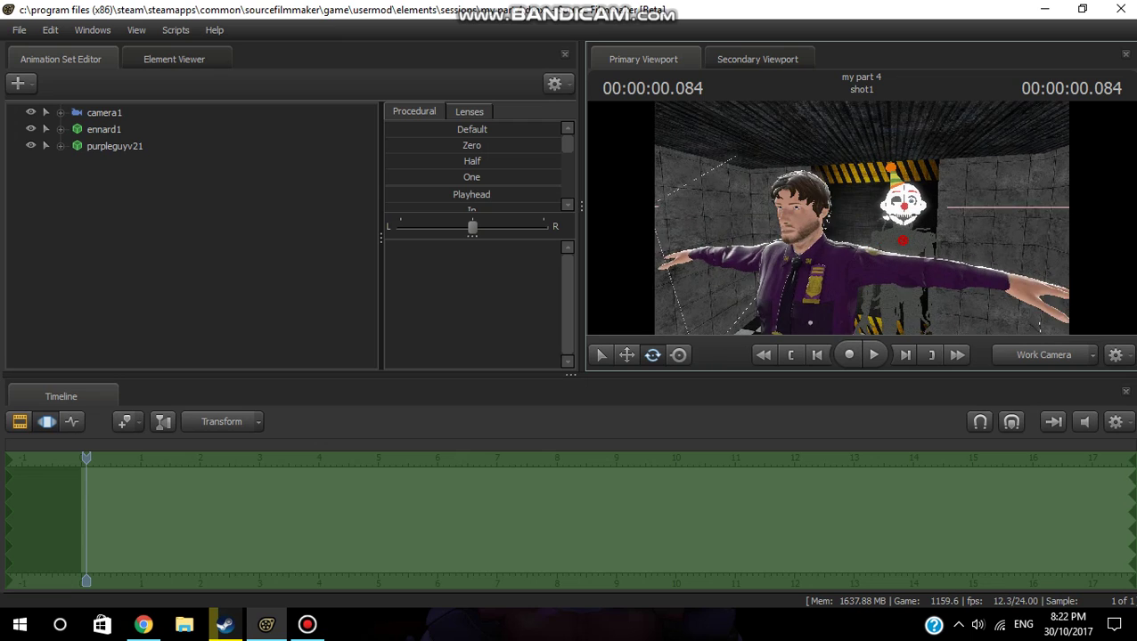
pyautogui.moveTo(597, 318); pyautogui.dragTo(598, 318)
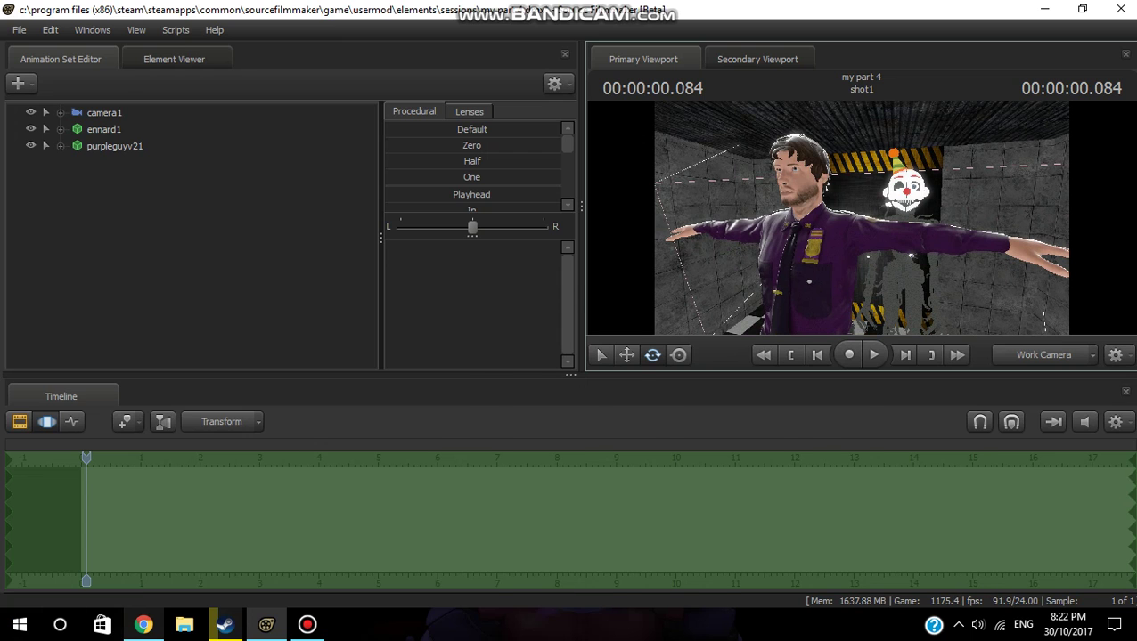
pyautogui.click(144, 625)
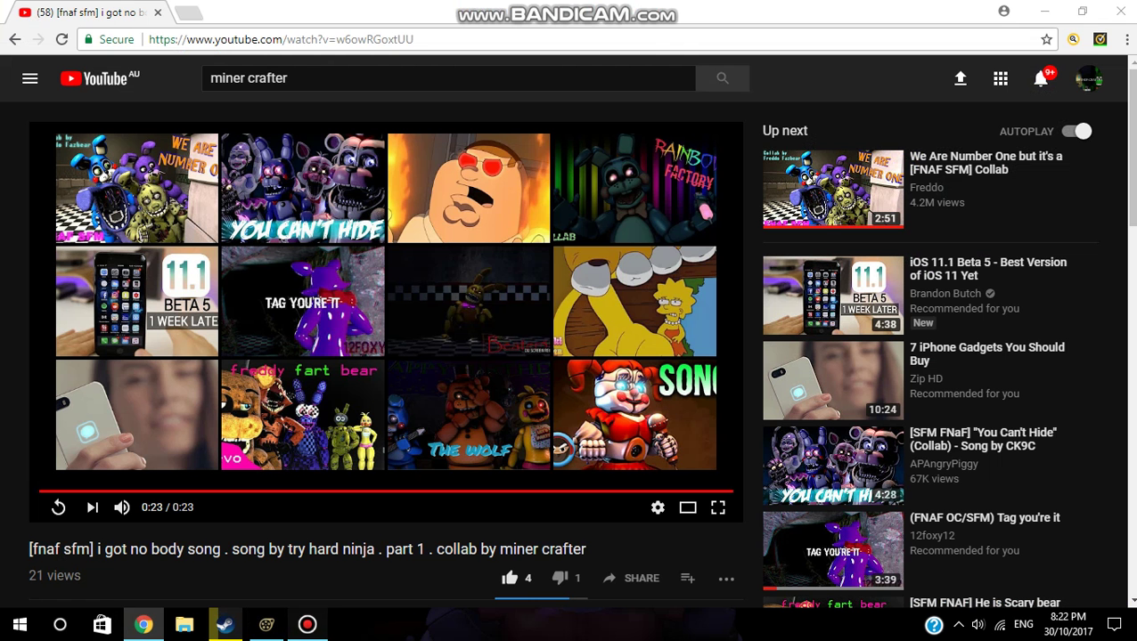
pyautogui.click(307, 625)
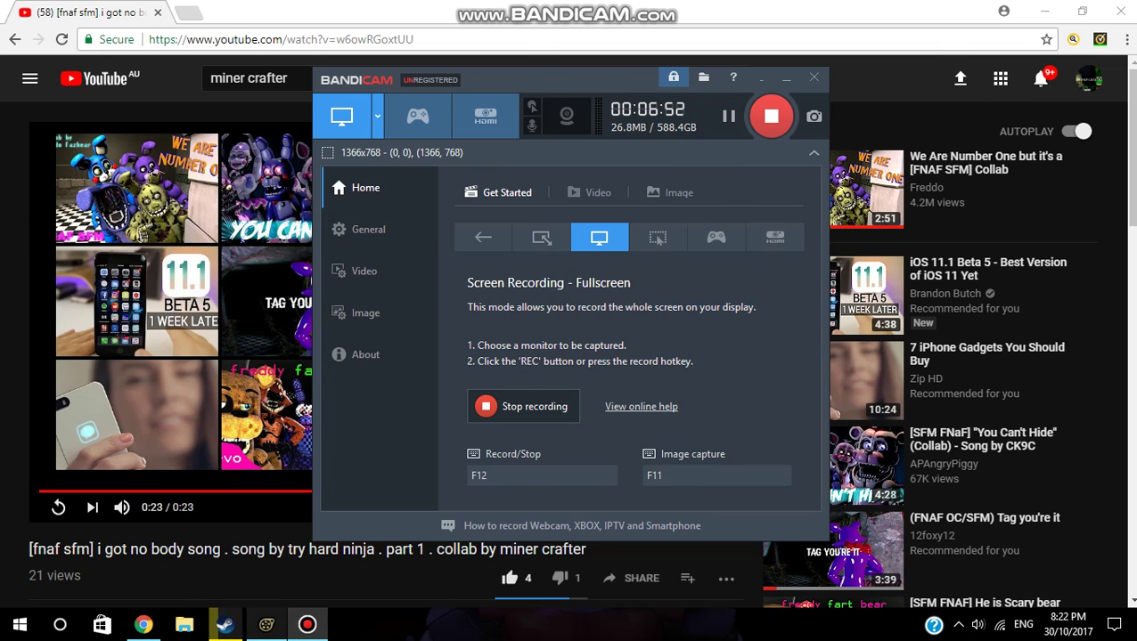
pyautogui.click(266, 624)
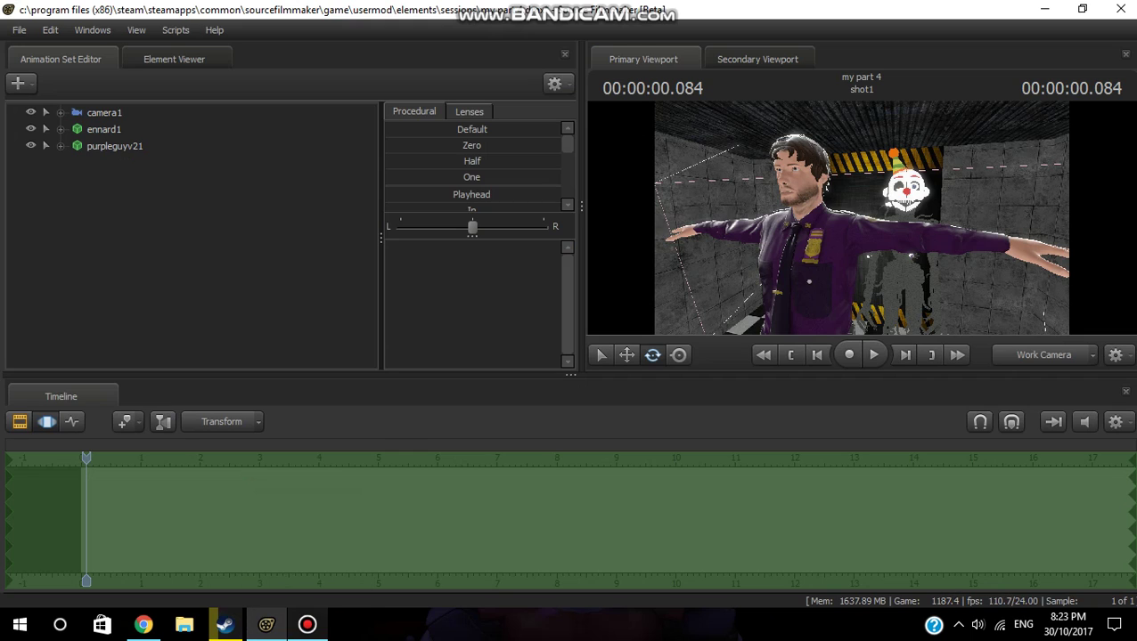
# Switch to Steam and search the Source Filmmaker Workshop for "willam afton" instead of "fnaf sl"
pyautogui.click(225, 624)
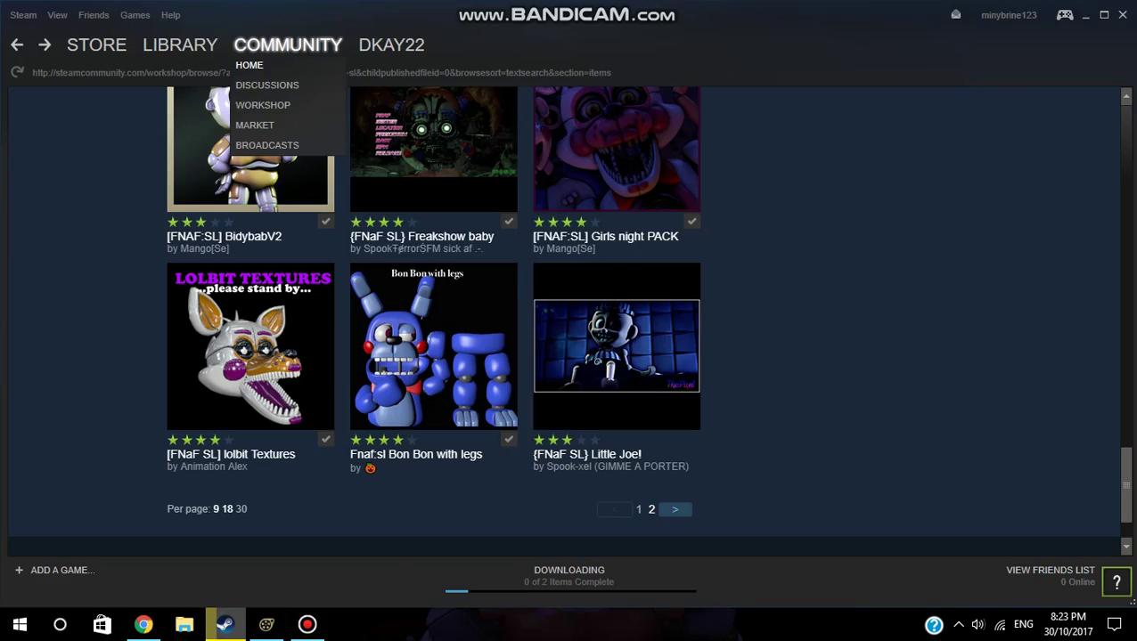
pyautogui.scroll(9, 445, 169)
pyautogui.scroll(-8, 614, 214)
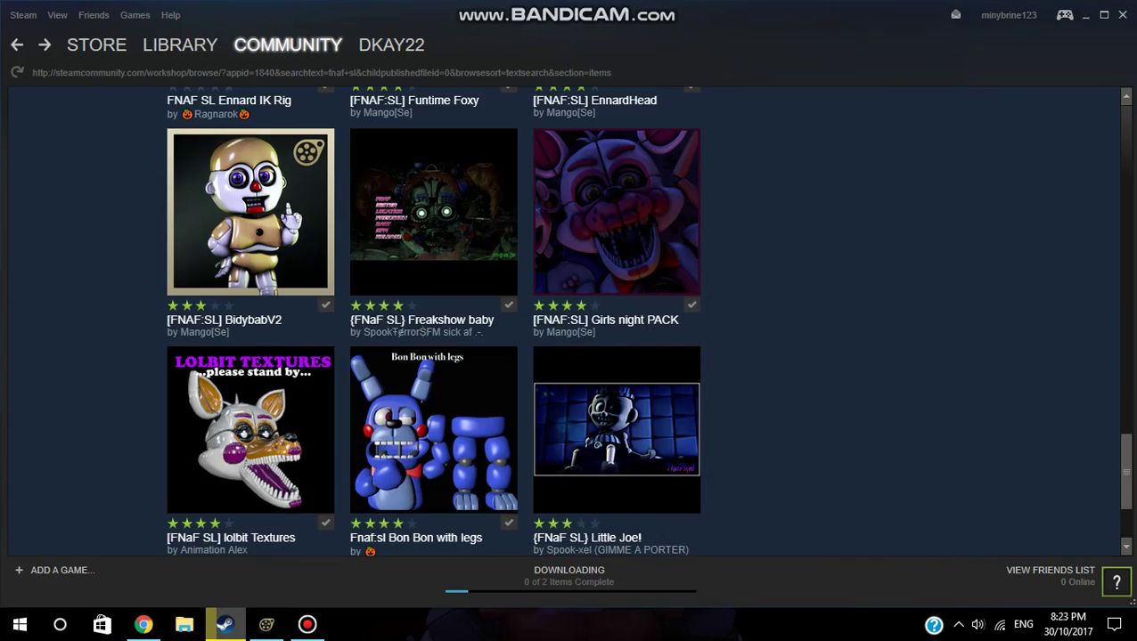
pyautogui.scroll(10, 563, 321)
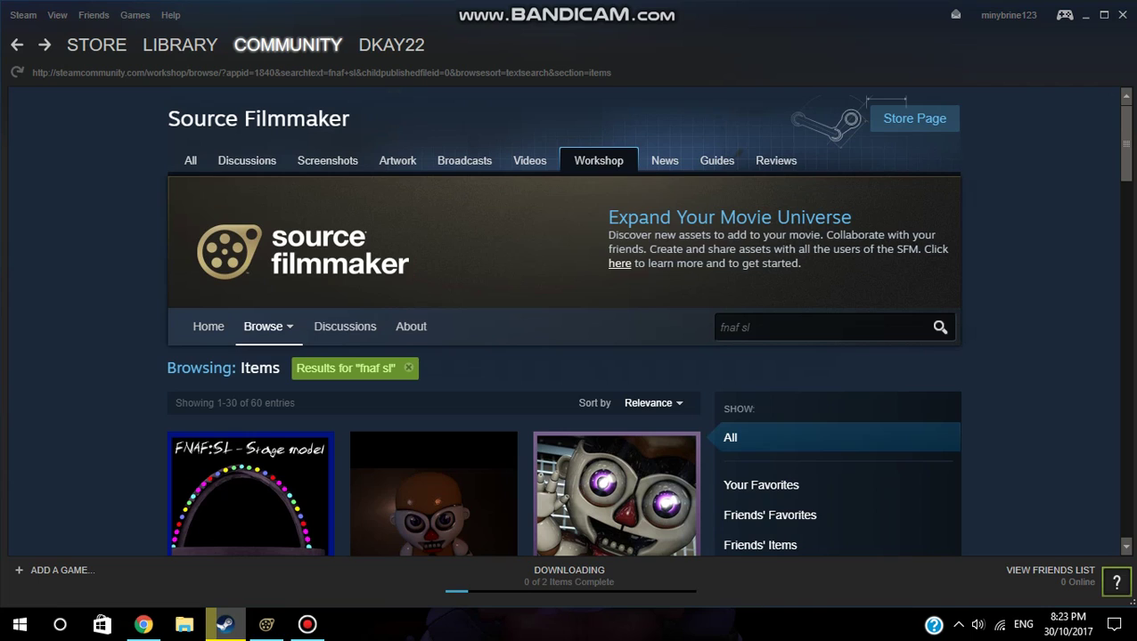
pyautogui.moveTo(931, 328); pyautogui.dragTo(704, 328)
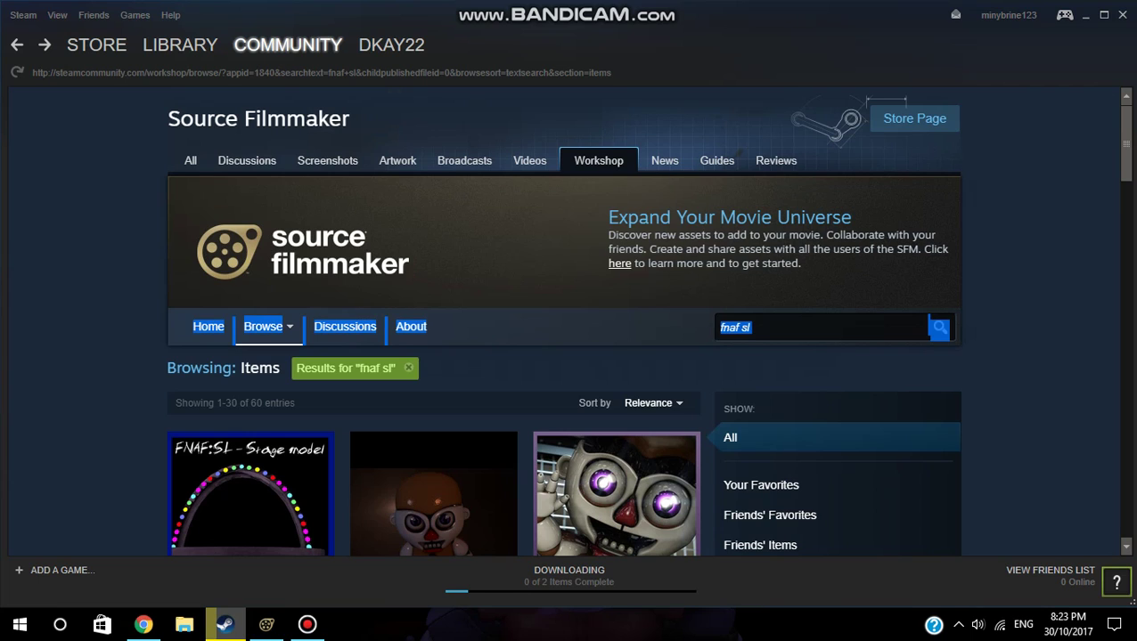
pyautogui.click(753, 327)
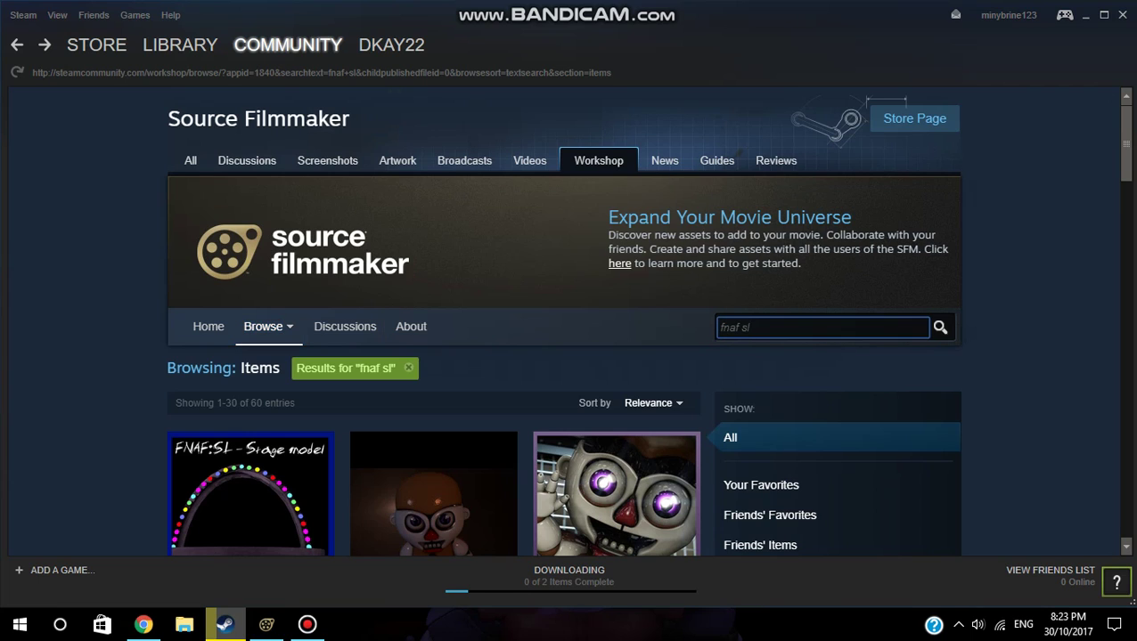
pyautogui.press('BackSpace')
pyautogui.press('BackSpace')
pyautogui.press('BackSpace')
pyautogui.press('BackSpace')
pyautogui.press('BackSpace')
pyautogui.press('BackSpace')
pyautogui.write('willam afton')
pyautogui.press('Return')
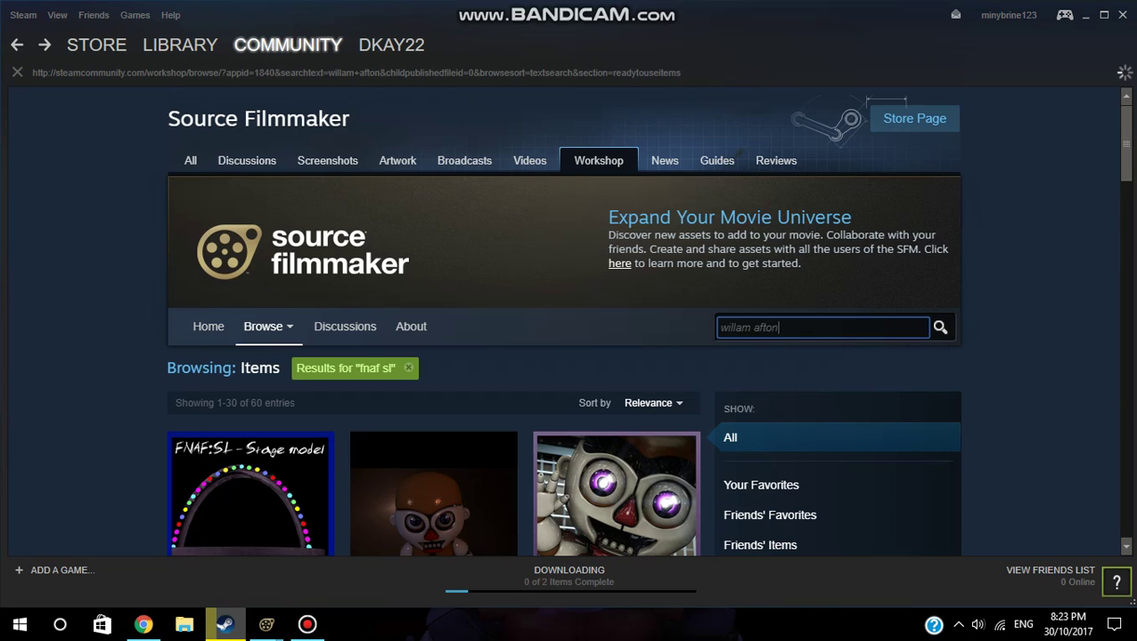
# Switch back to Source Filmmaker, cancel the Workshop download queue, and remove purpleguyv21 from the animation sets
pyautogui.moveTo(266, 624)
pyautogui.click(200, 544)
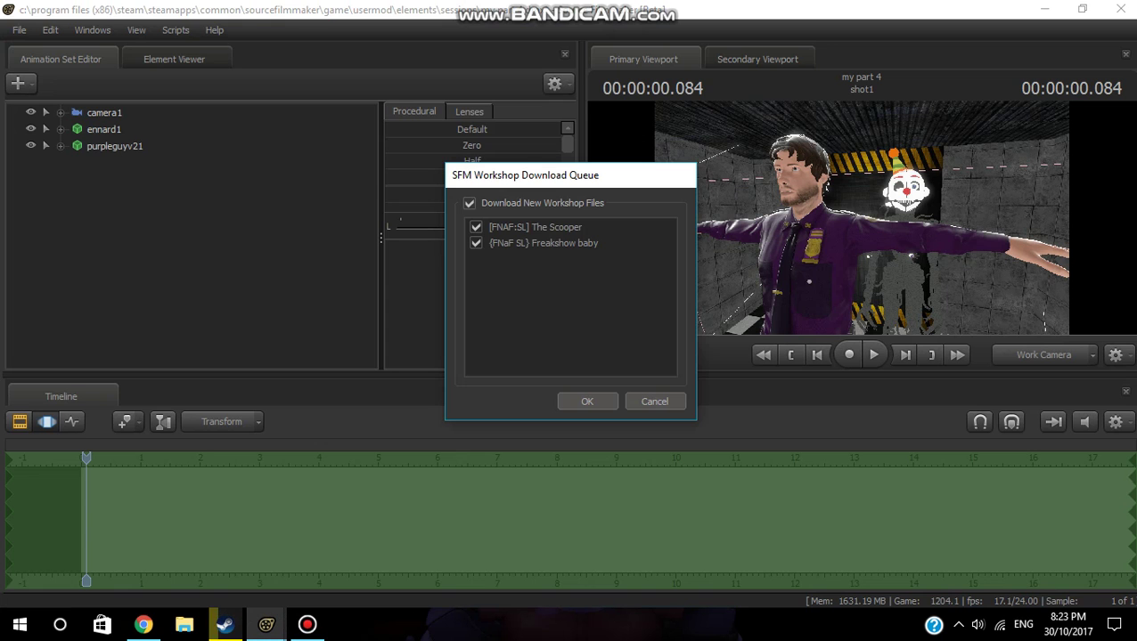
pyautogui.click(655, 402)
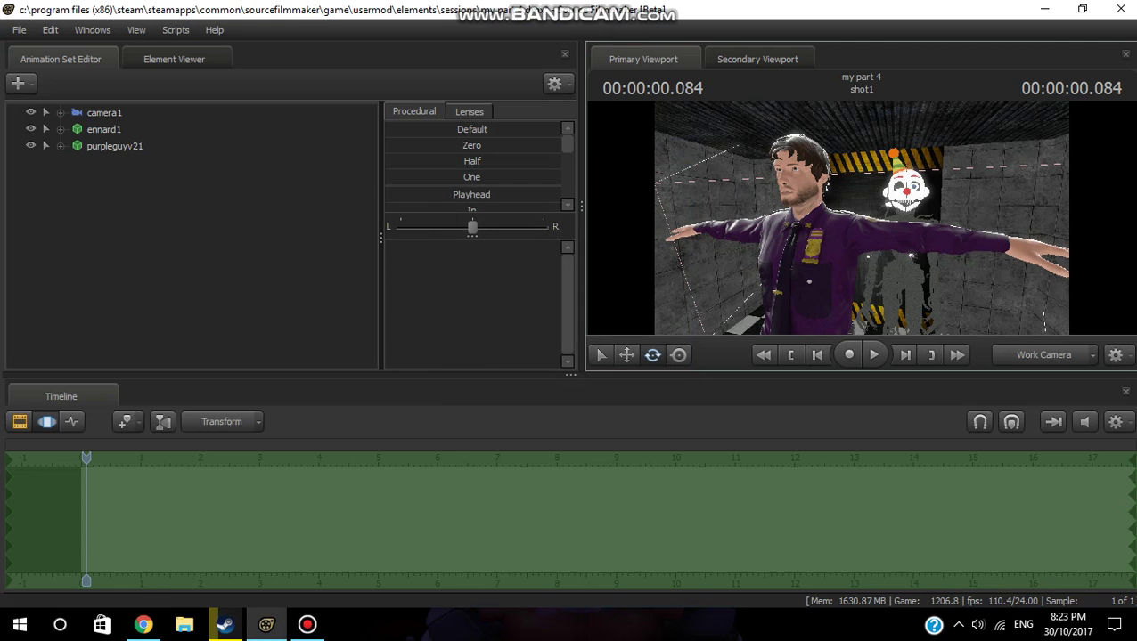
pyautogui.click(122, 145)
pyautogui.rightClick(121, 144)
pyautogui.click(183, 179)
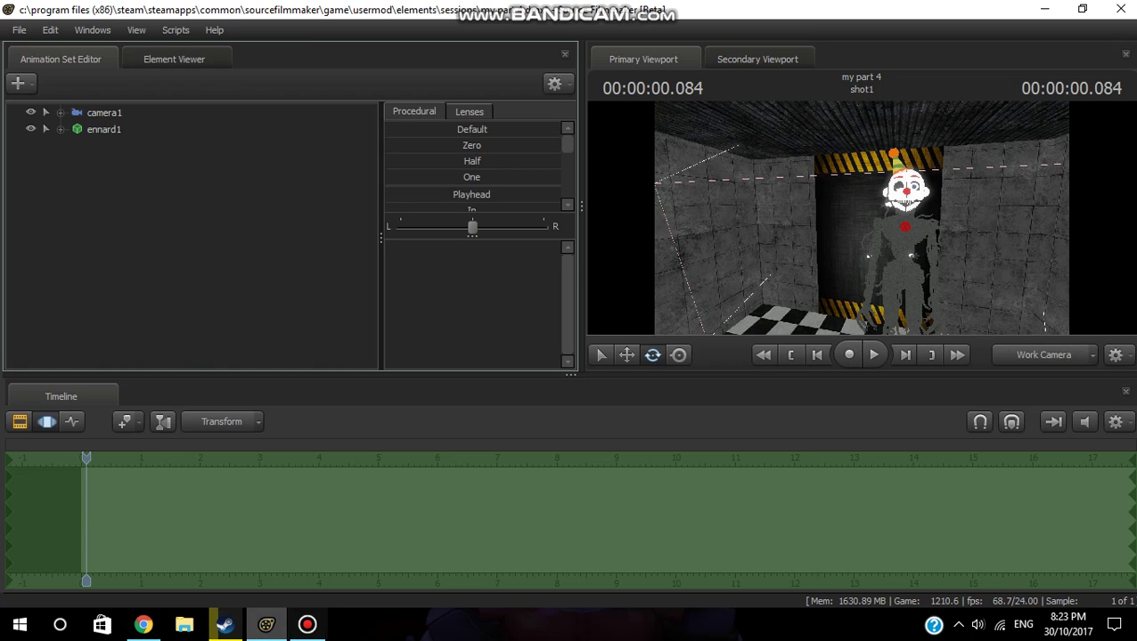
# Check the Workshop search in Steam, return to Source Filmmaker, and start creating an animation set for a new model
pyautogui.click(225, 624)
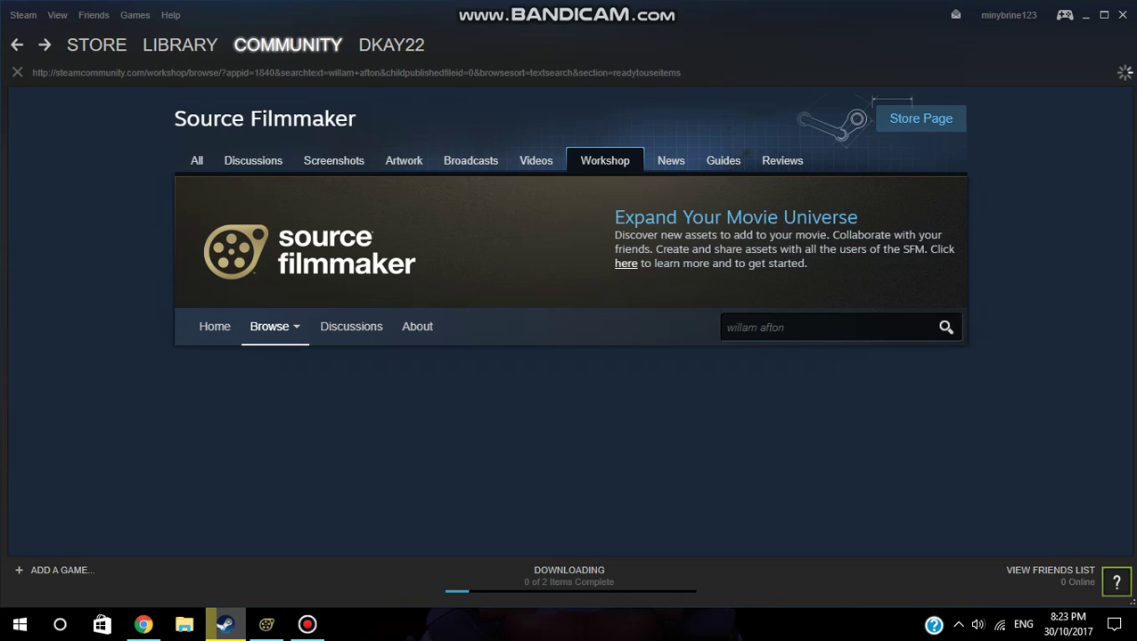
pyautogui.click(267, 625)
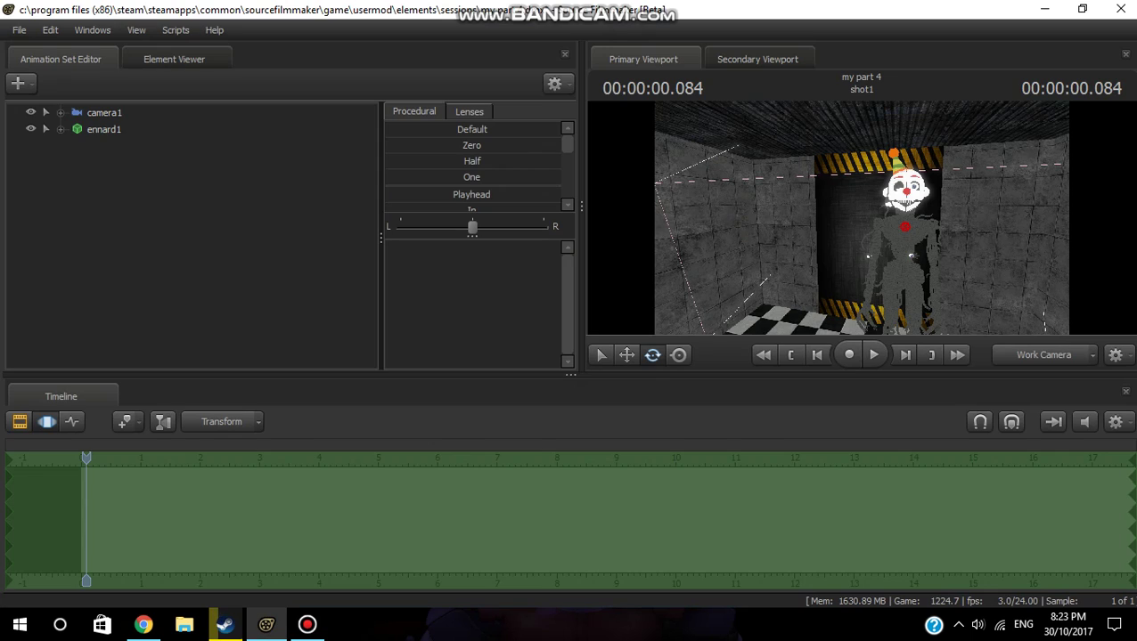
pyautogui.click(21, 83)
pyautogui.click(98, 135)
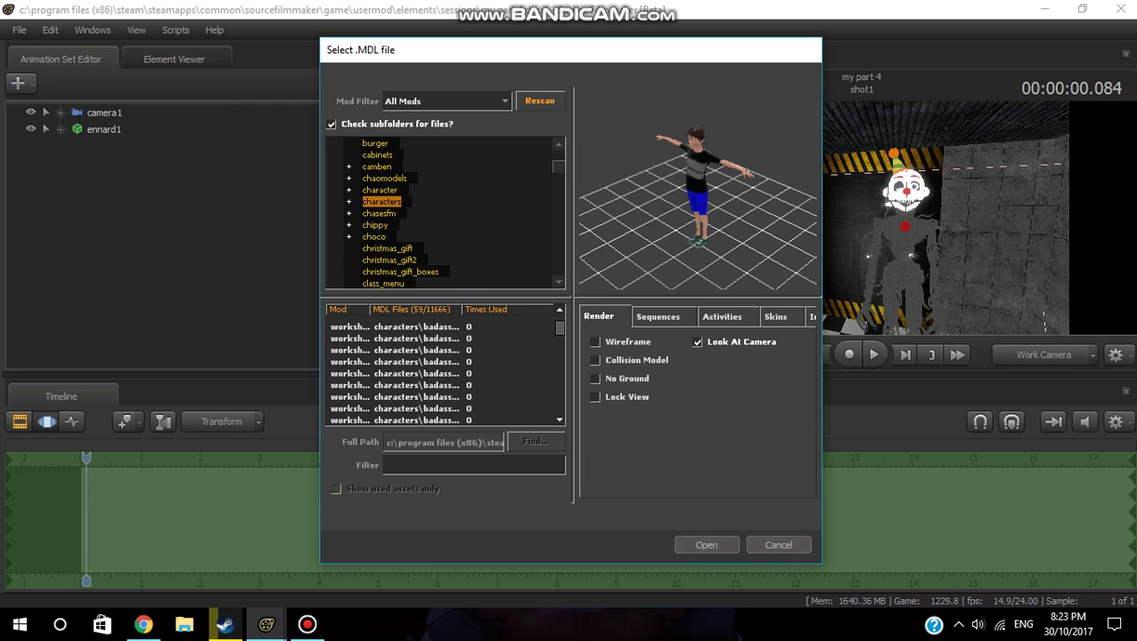
# Preview the badass, interro, freddy, john, joshua and lightze models in the characters folder
pyautogui.click(417, 338)
pyautogui.scroll(-3, 417, 357)
pyautogui.click(416, 374)
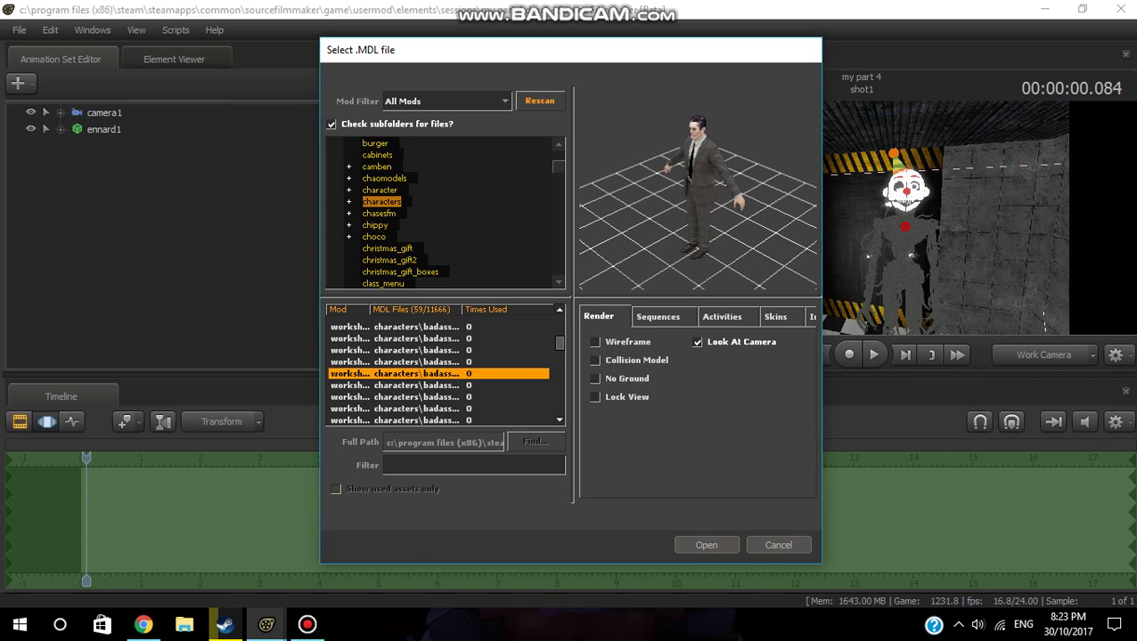
pyautogui.scroll(-3, 441, 373)
pyautogui.scroll(-3, 441, 372)
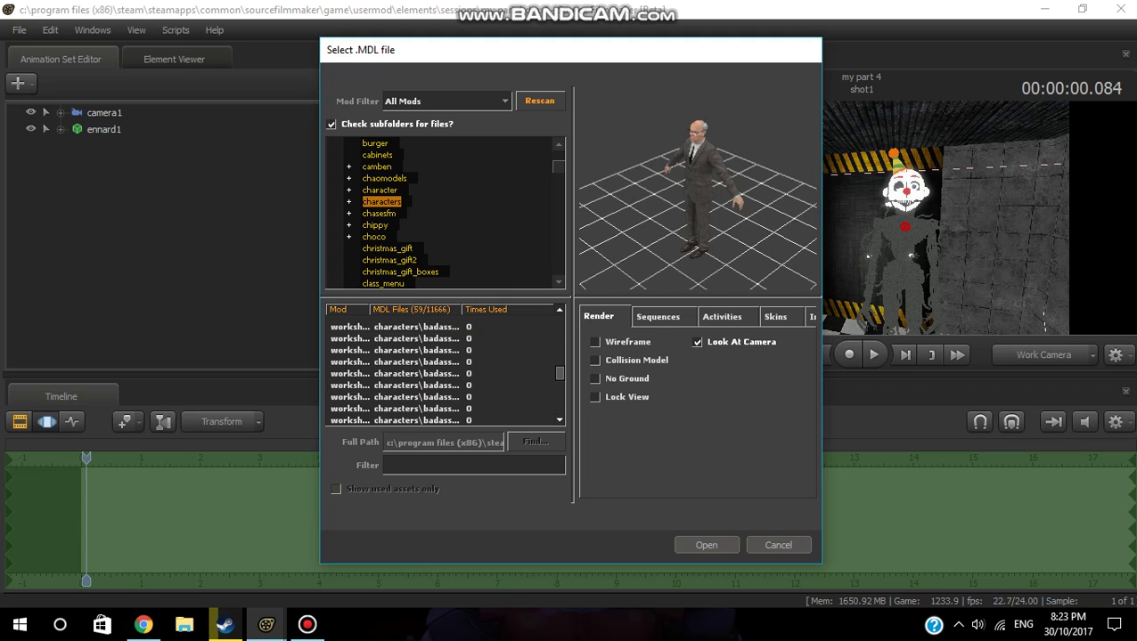
pyautogui.click(436, 384)
pyautogui.scroll(-3, 436, 385)
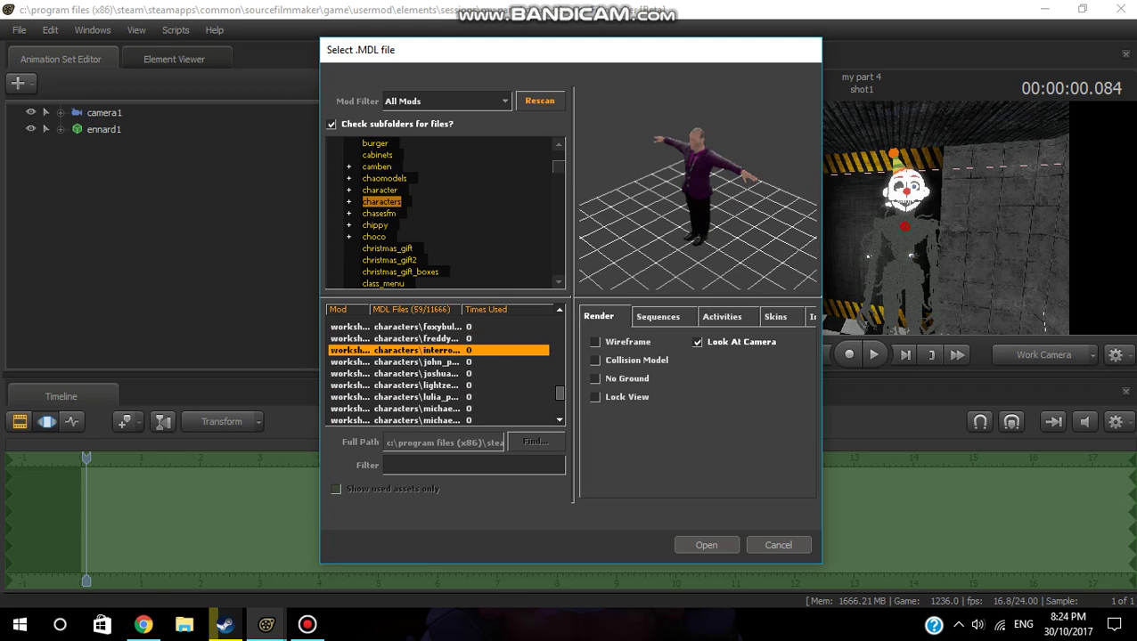
pyautogui.click(436, 374)
pyautogui.click(437, 338)
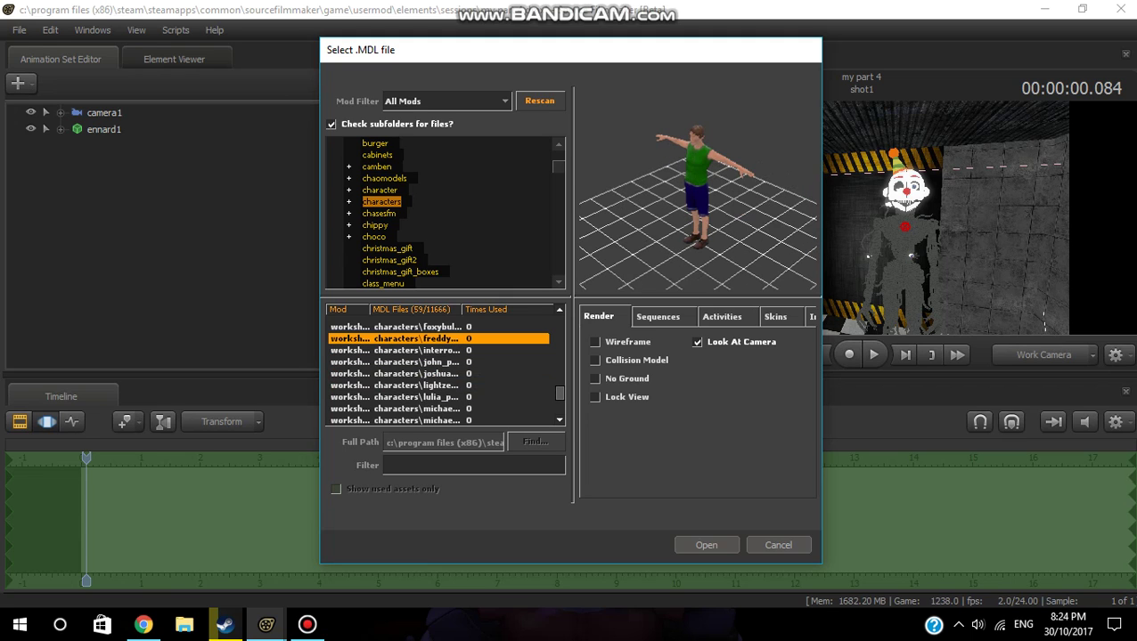
pyautogui.click(436, 363)
pyautogui.click(436, 374)
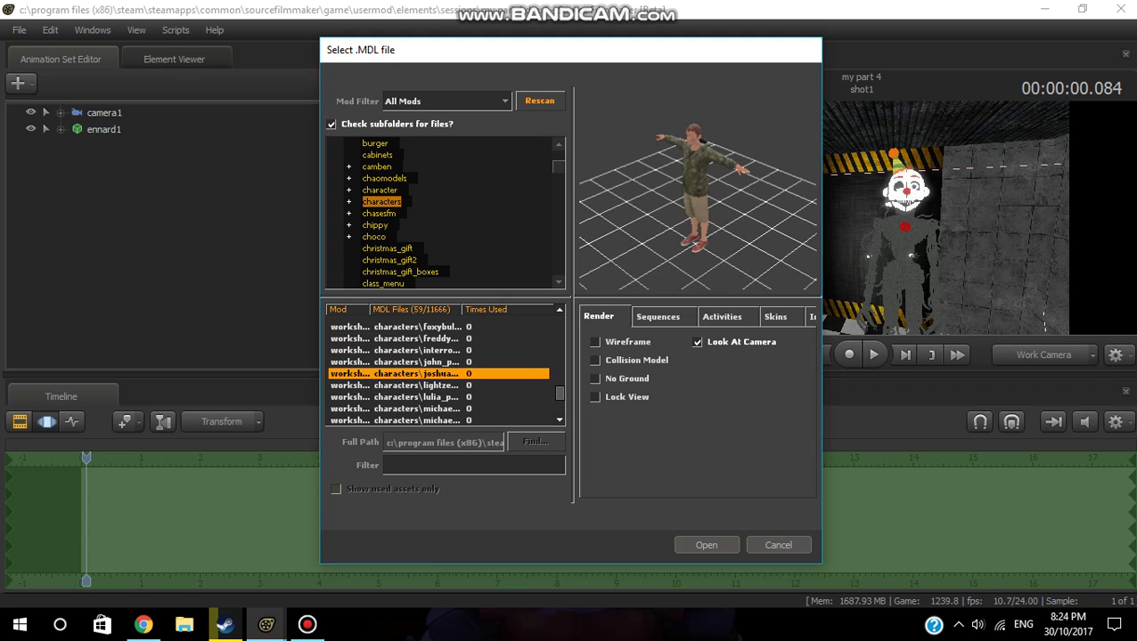
pyautogui.click(437, 386)
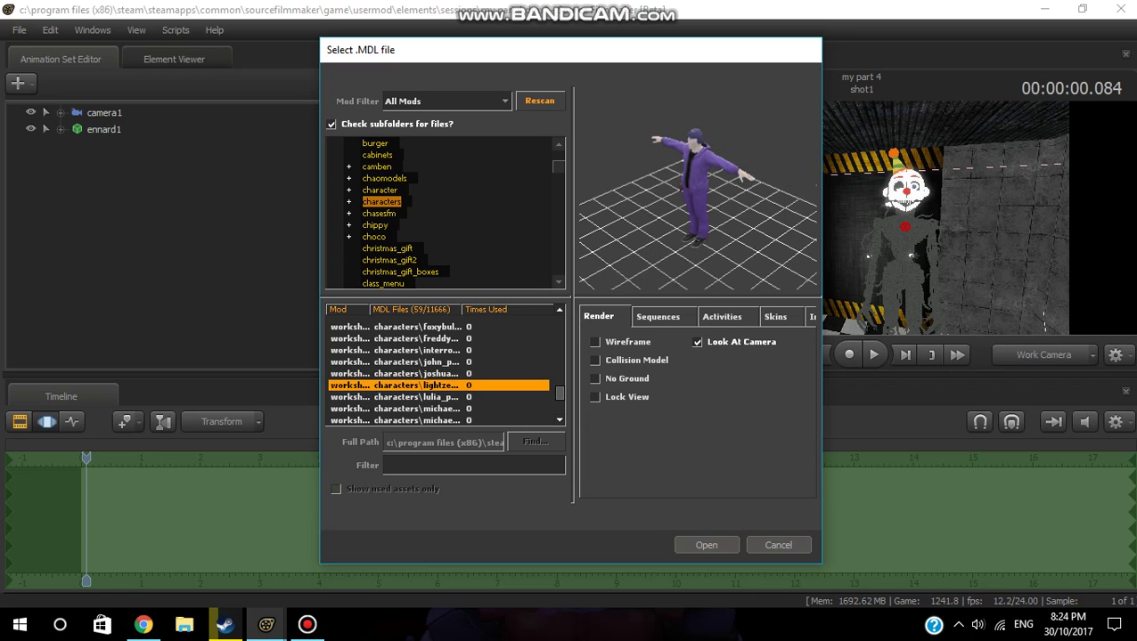
# Compare the three michael models and add the first one, in the dark purple shirt, to the scene
pyautogui.press('Down')
pyautogui.press('Down')
pyautogui.press('Down')
pyautogui.press('Down')
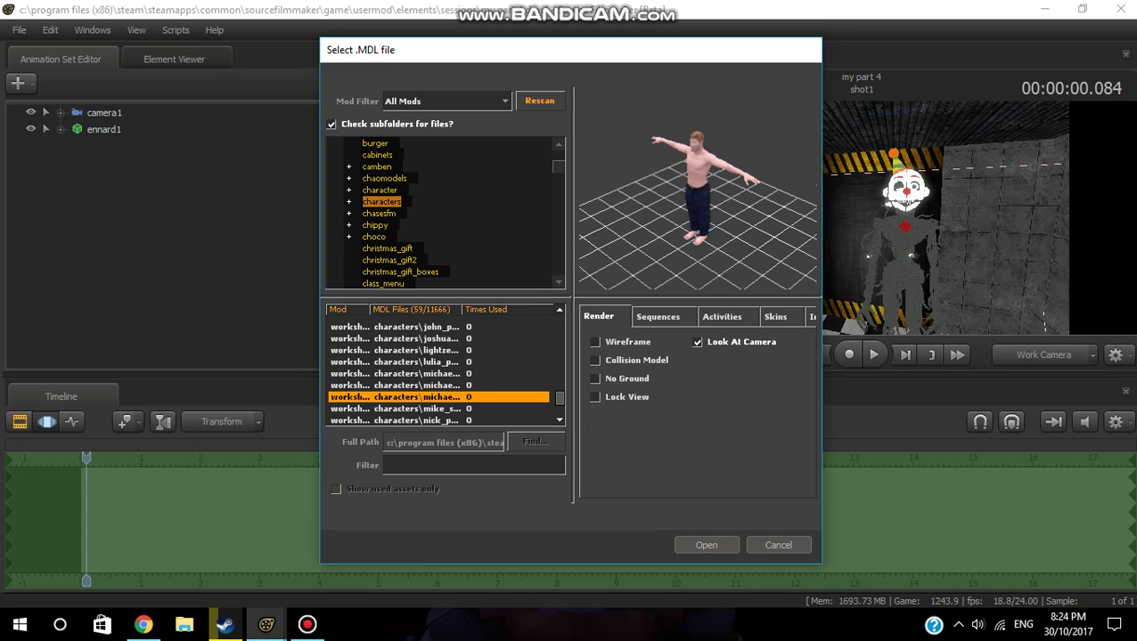
pyautogui.press('Up')
pyautogui.press('Up')
pyautogui.press('Down')
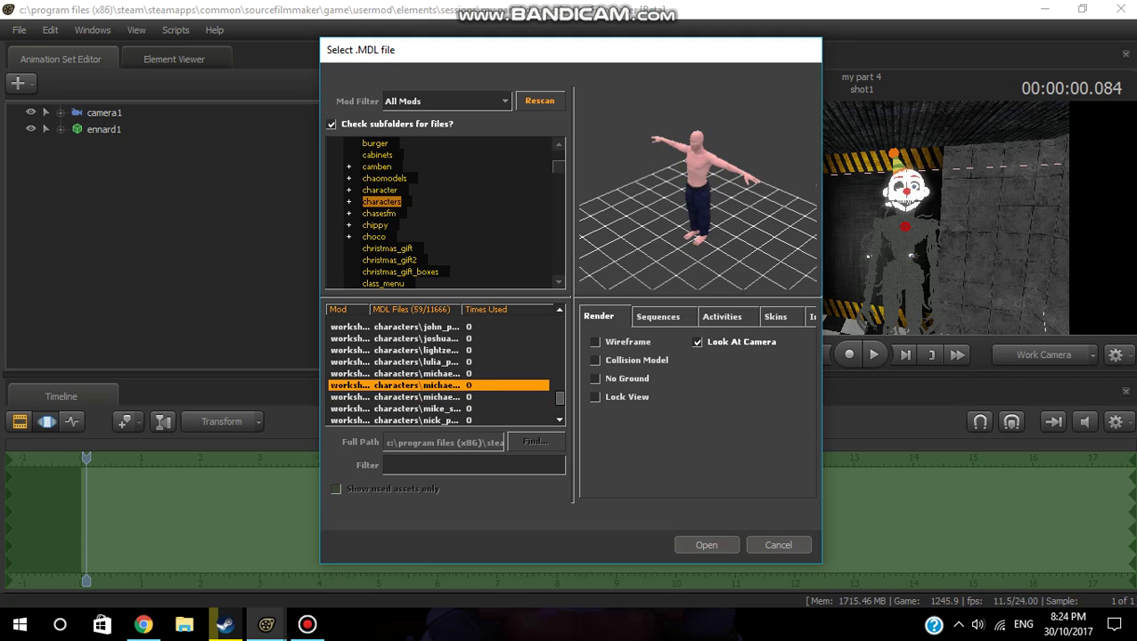
pyautogui.press('Up')
pyautogui.press('Return')
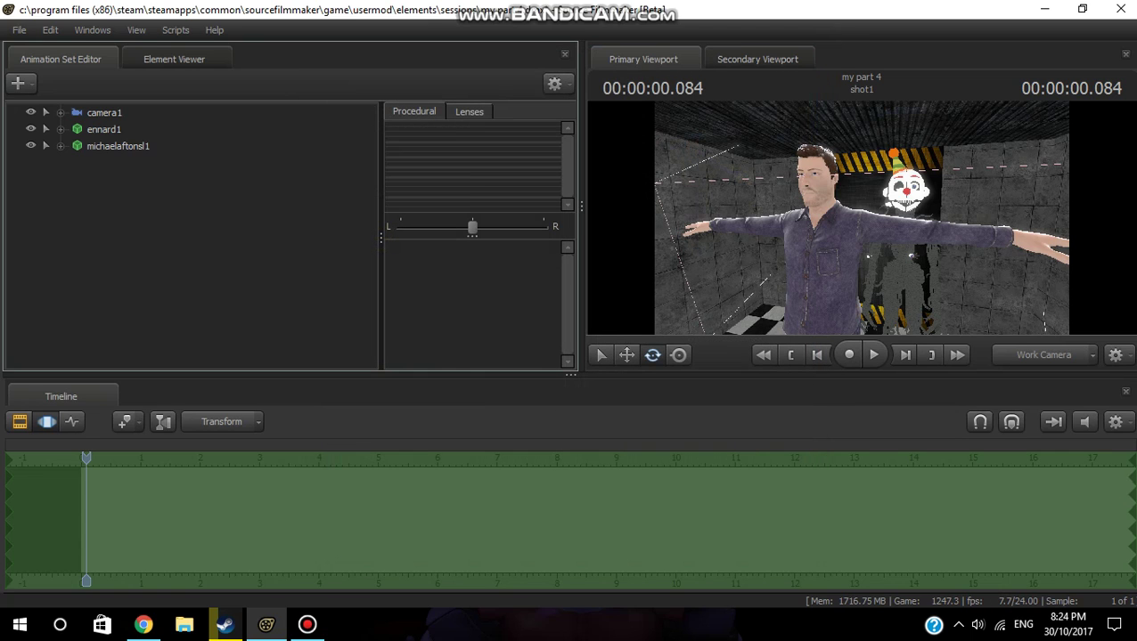
# Move the michaelaftonsl1 model vertically so that its shoes rest on the checkered floor
pyautogui.click(118, 146)
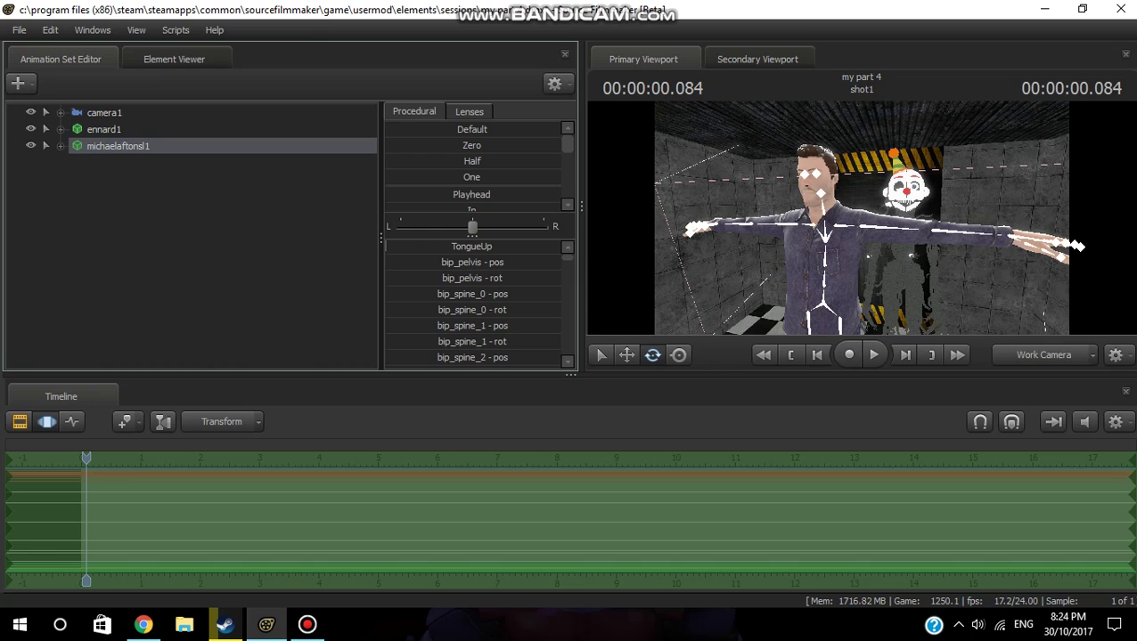
pyautogui.click(627, 354)
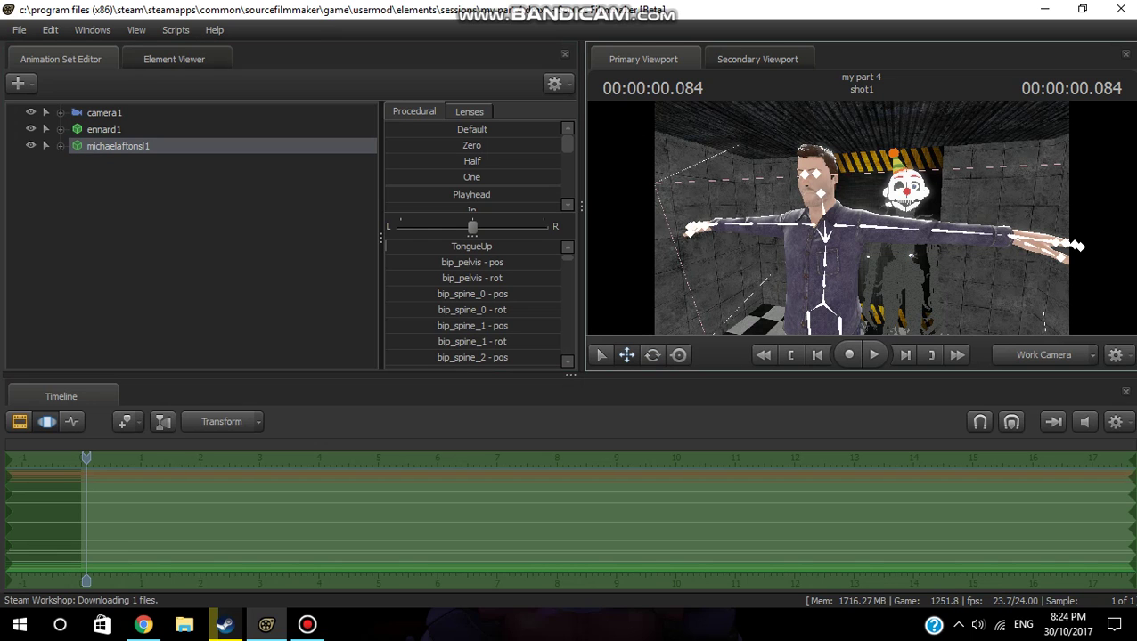
pyautogui.moveTo(862, 218); pyautogui.dragTo(861, 325)
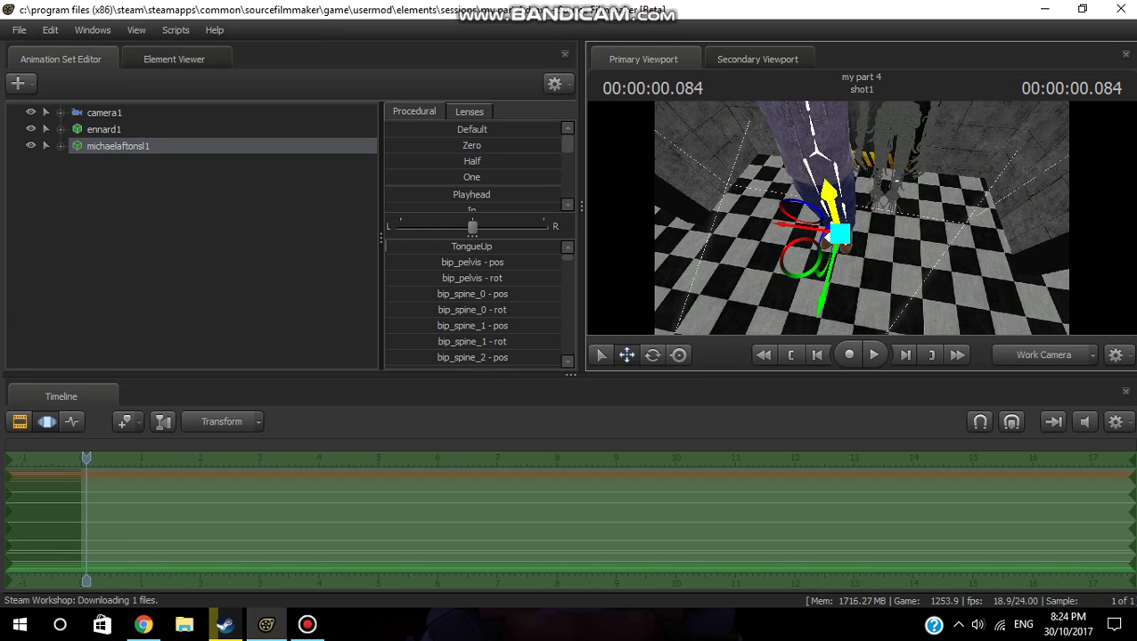
pyautogui.moveTo(829, 191); pyautogui.dragTo(837, 231)
pyautogui.moveTo(967, 219); pyautogui.dragTo(940, 183)
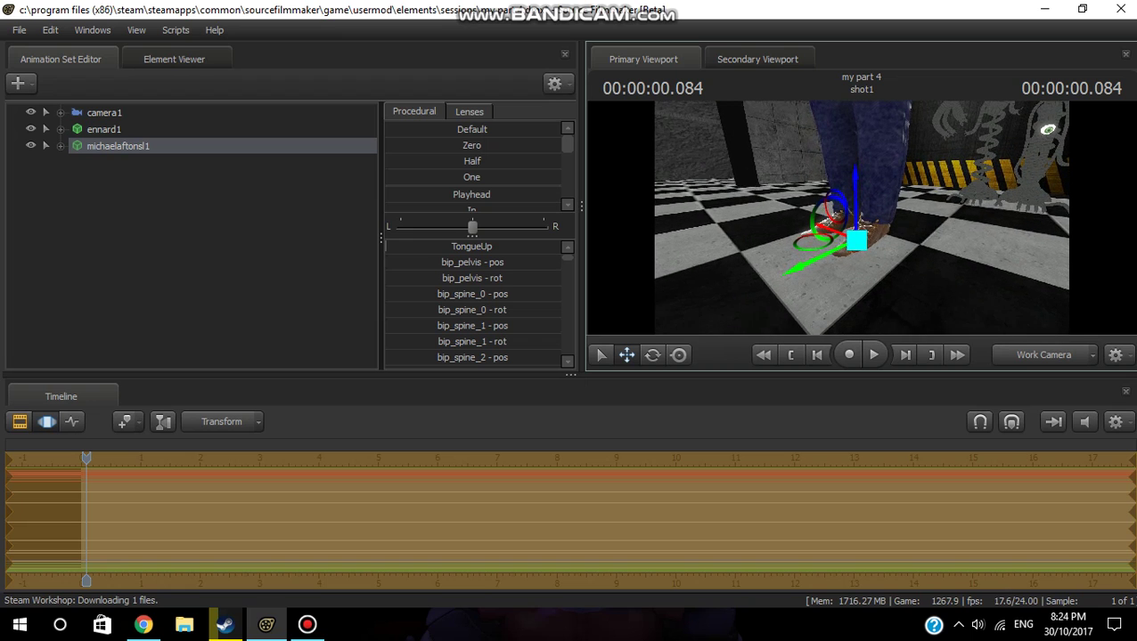
pyautogui.moveTo(848, 191); pyautogui.dragTo(848, 188)
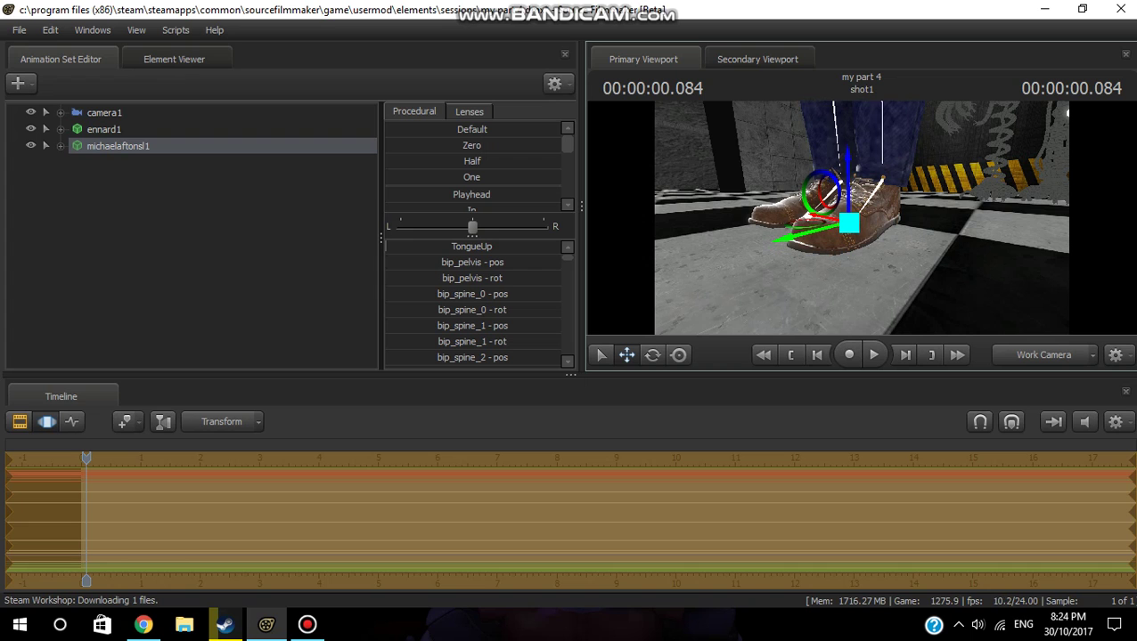
pyautogui.moveTo(860, 218)
pyautogui.mouseDown()
pyautogui.moveTo(860, 267)
pyautogui.moveTo(860, 233)
pyautogui.moveTo(837, 229)
pyautogui.moveTo(866, 233)
pyautogui.moveTo(863, 200)
pyautogui.mouseUp()
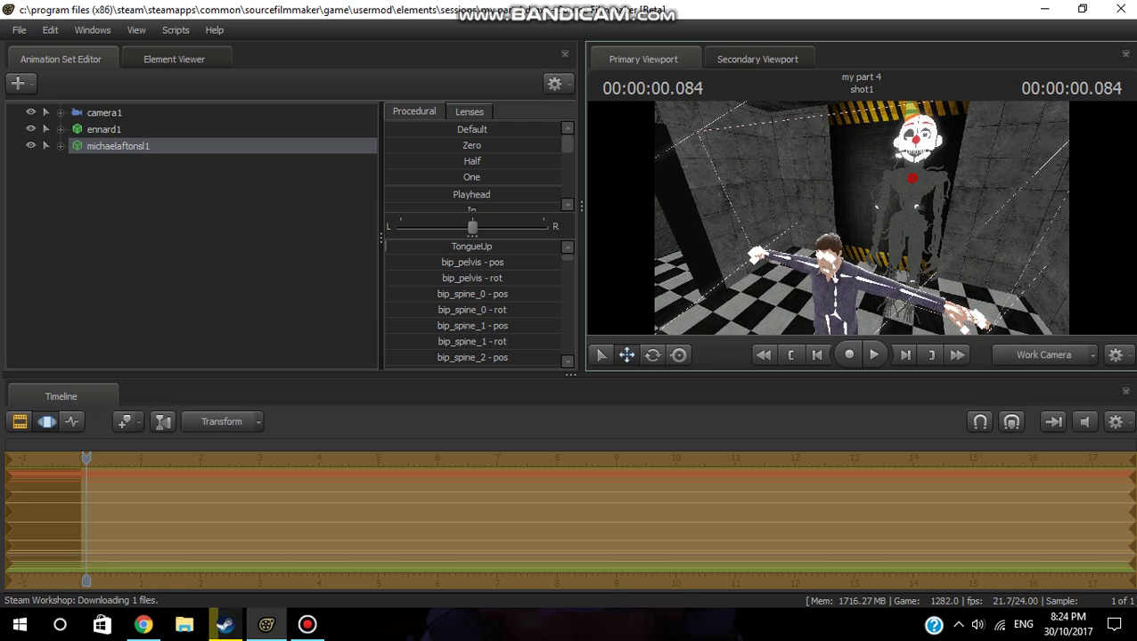
# Add a scale control to the michaelaftonsl1 model and expand its Body group
pyautogui.rightClick(134, 146)
pyautogui.moveTo(169, 287)
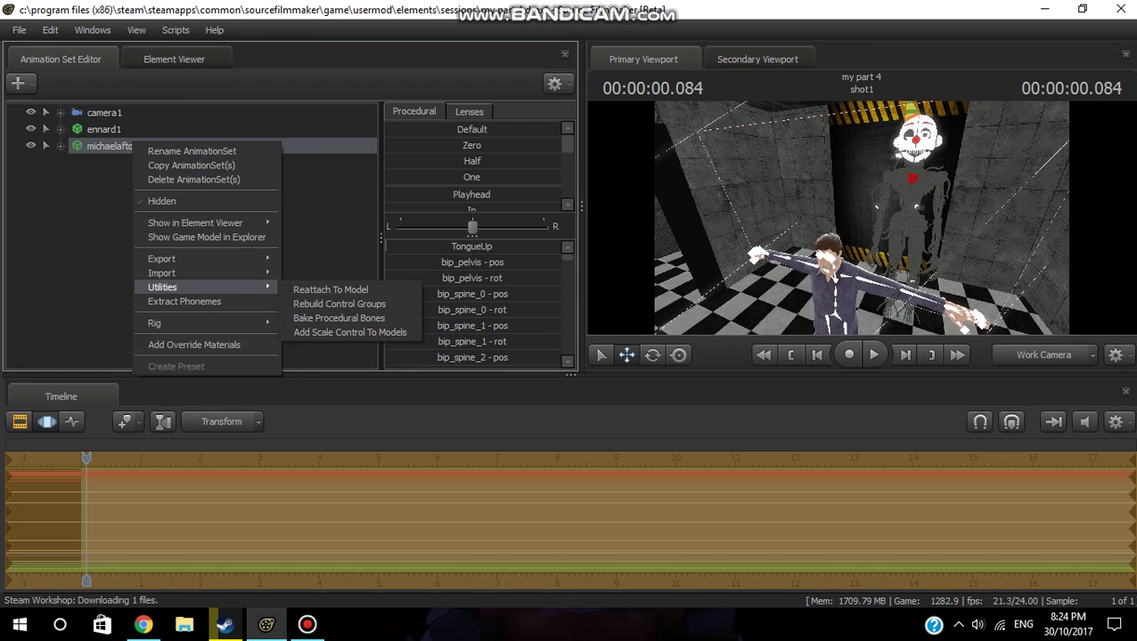
pyautogui.click(347, 333)
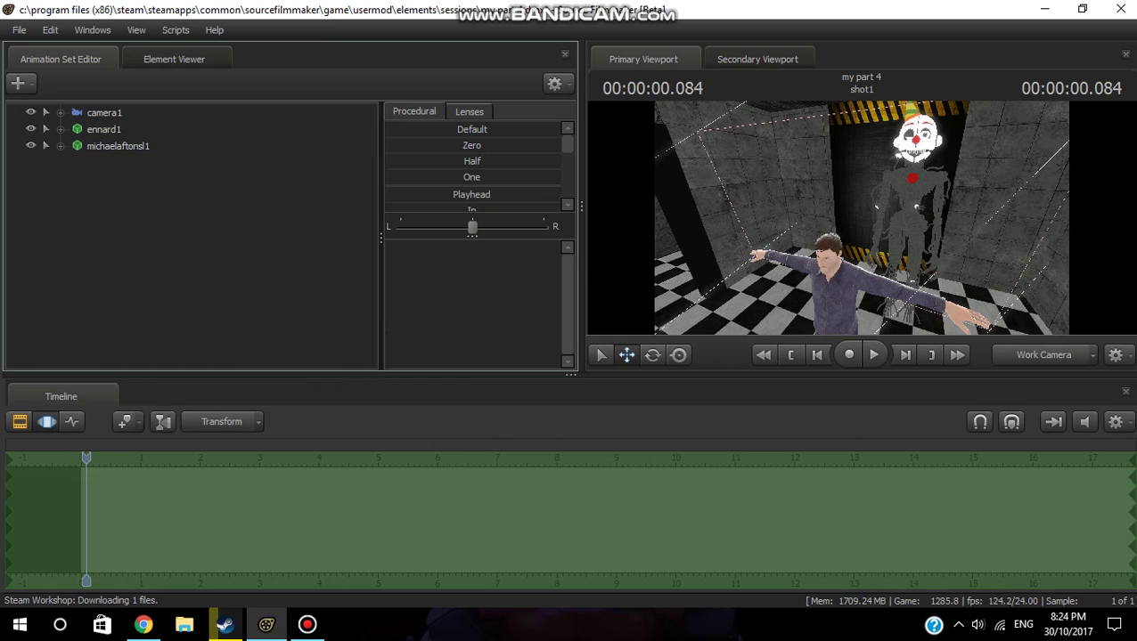
pyautogui.click(78, 180)
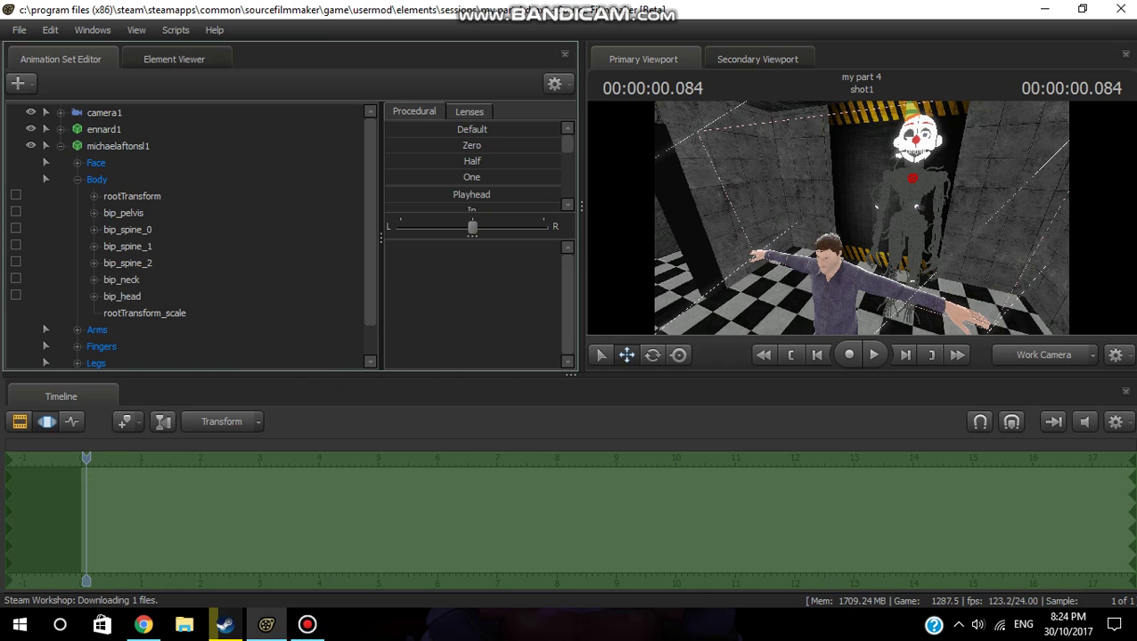
# Enlarge the michaelaftonsl1 model with rootTransform_scale until it stands a little shorter than Ennard
pyautogui.click(97, 330)
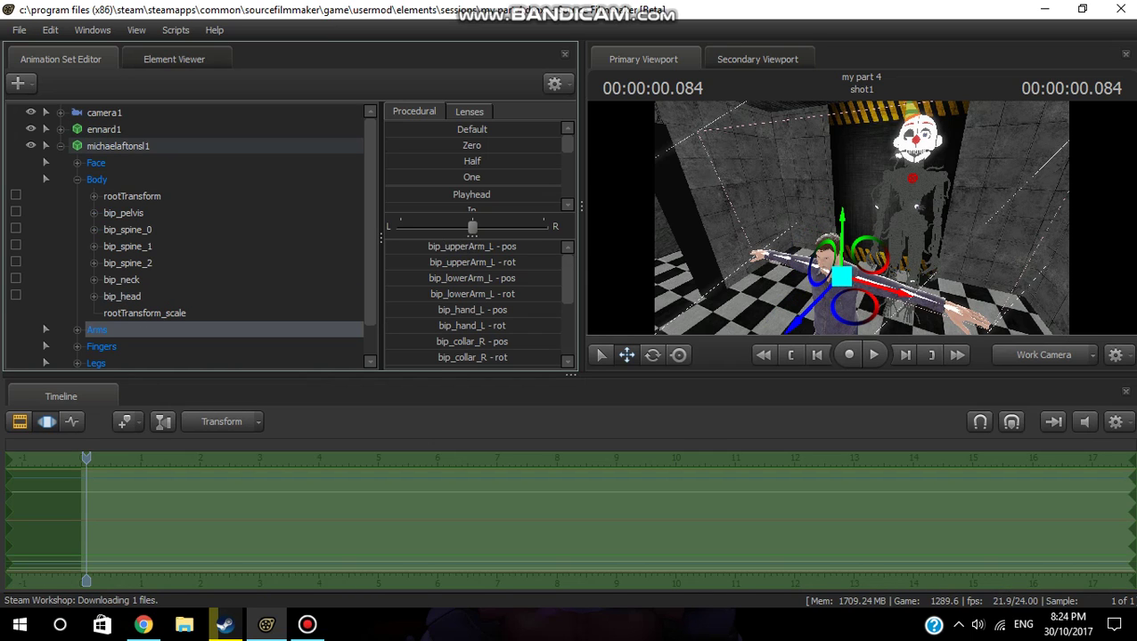
pyautogui.click(144, 313)
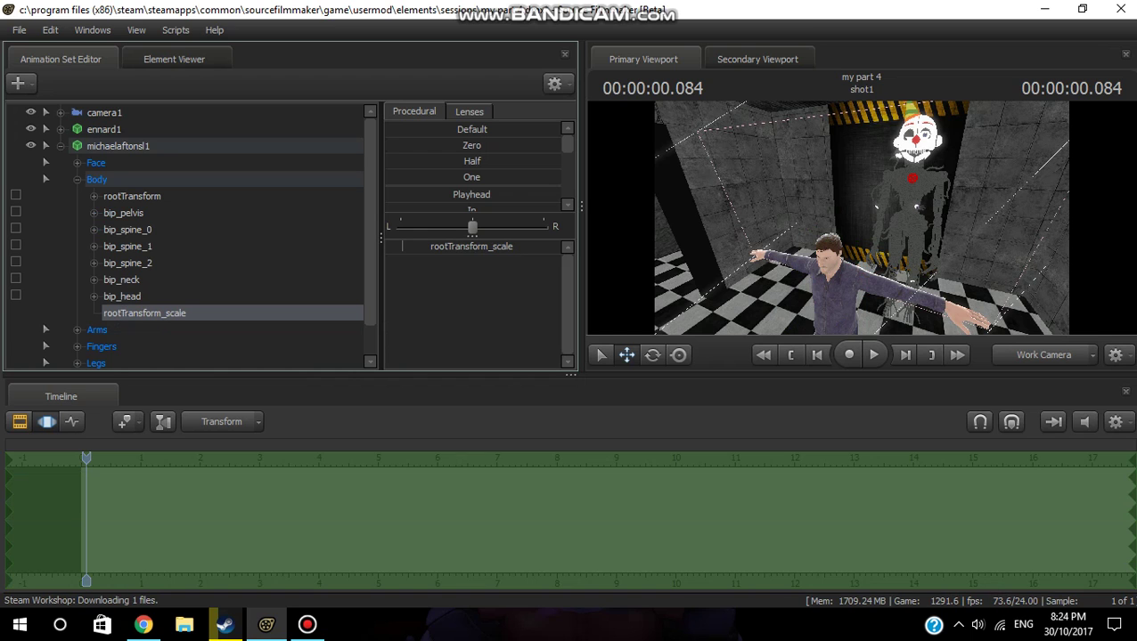
pyautogui.moveTo(402, 246); pyautogui.dragTo(412, 246)
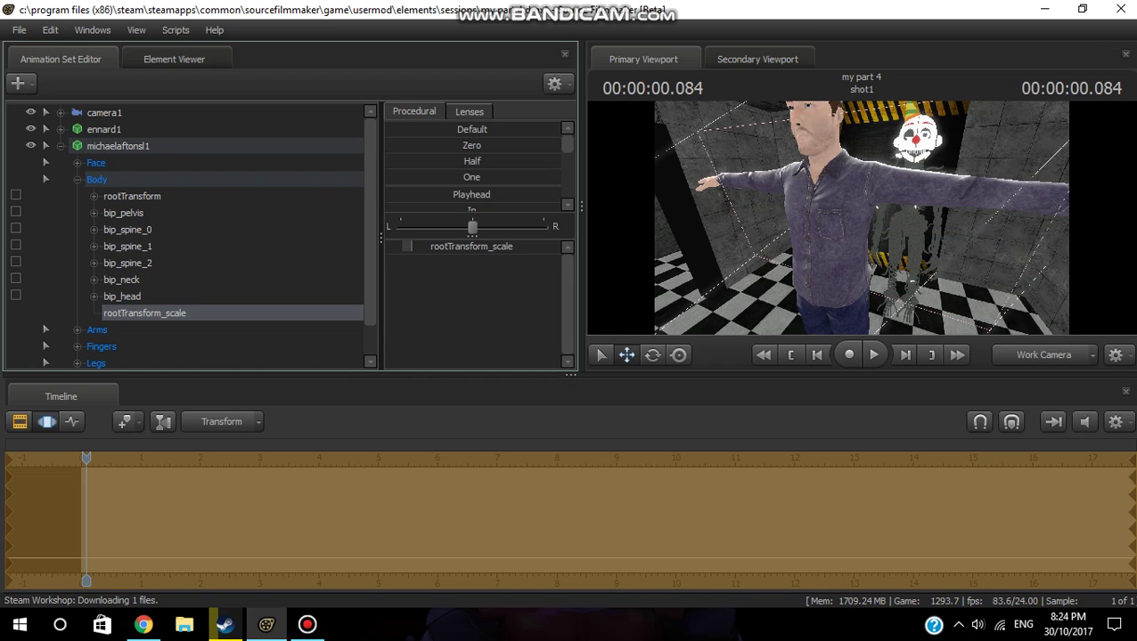
pyautogui.moveTo(862, 218)
pyautogui.mouseDown()
pyautogui.moveTo(784, 223)
pyautogui.moveTo(869, 228)
pyautogui.mouseUp()
pyautogui.press('d')
pyautogui.press('s')
pyautogui.press('a')
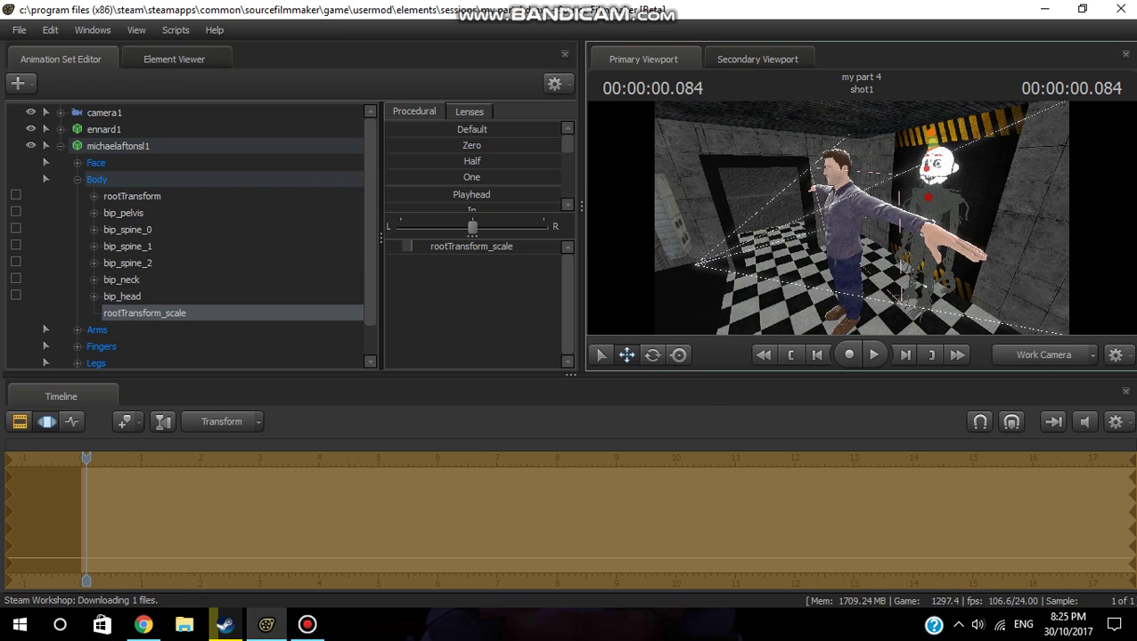
pyautogui.moveTo(412, 246); pyautogui.dragTo(408, 246)
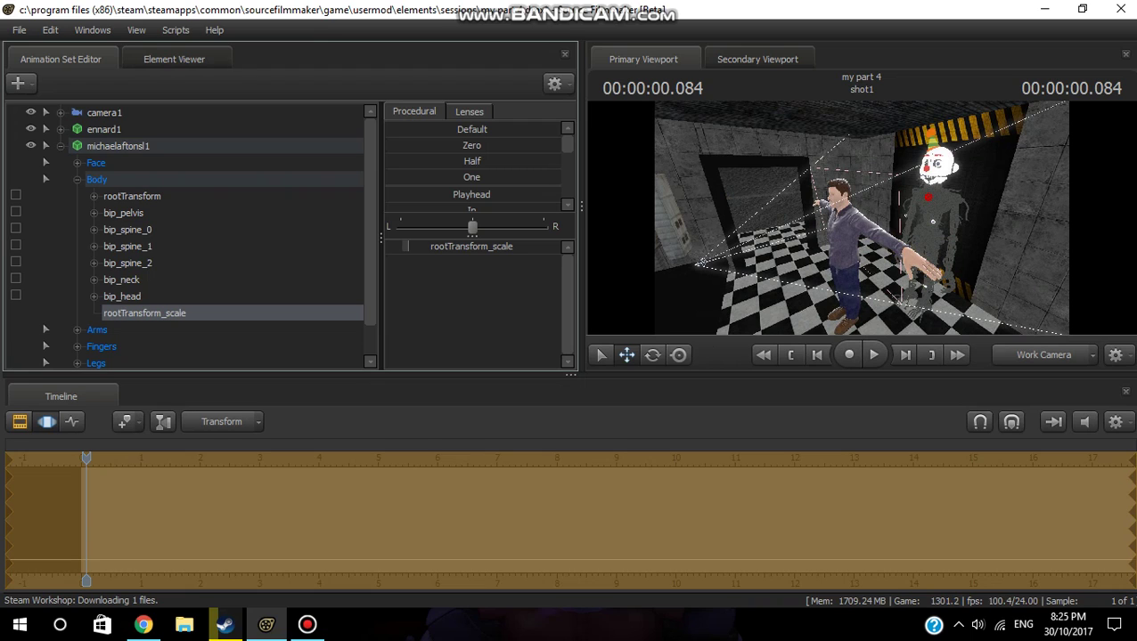
# Shrink the ennard1 model slightly with the rootTransform_scale control in its Body group
pyautogui.click(104, 130)
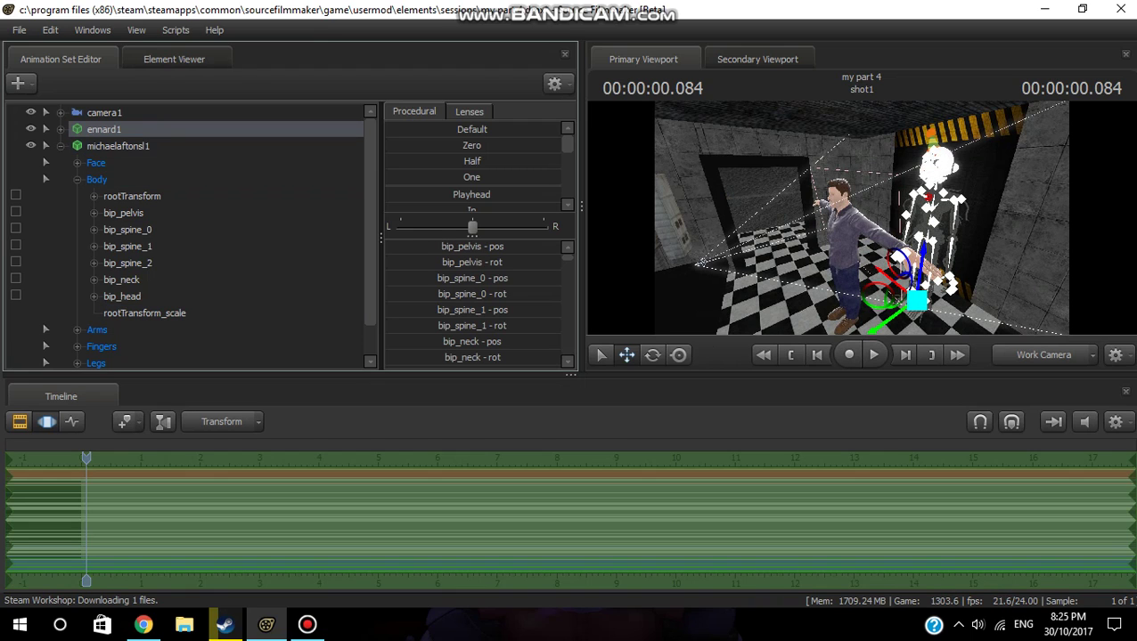
pyautogui.click(60, 129)
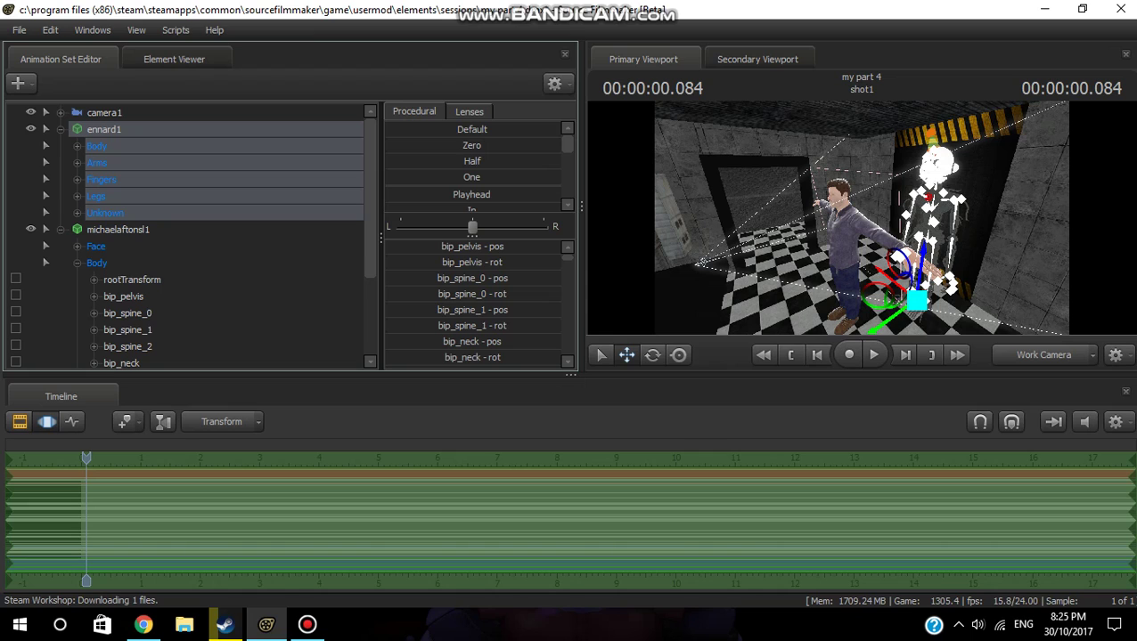
pyautogui.click(77, 146)
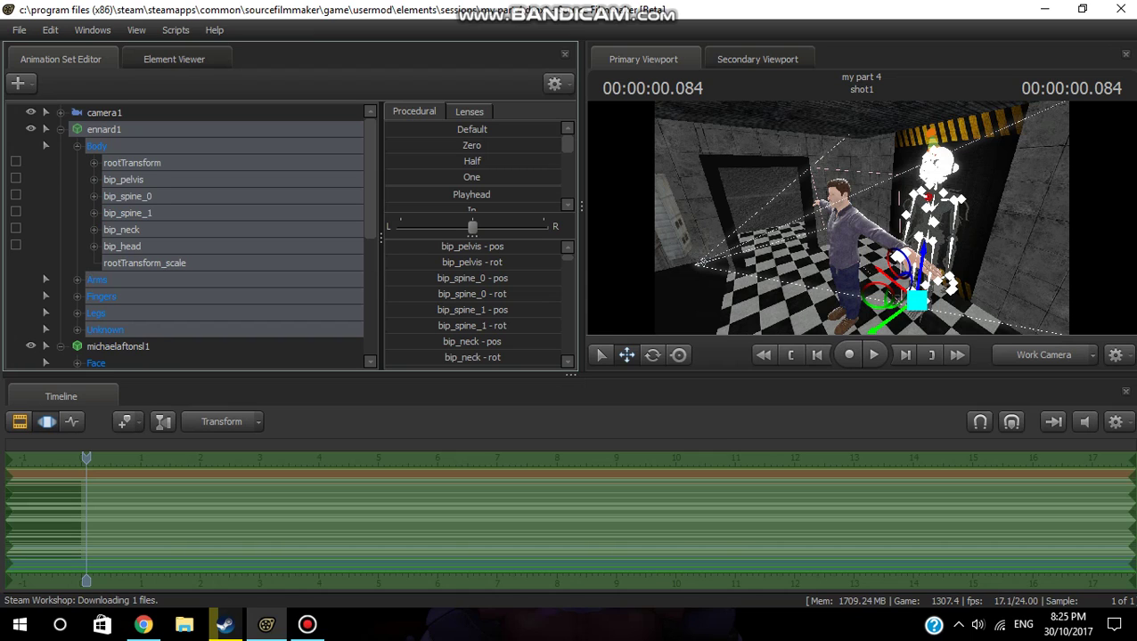
pyautogui.click(144, 263)
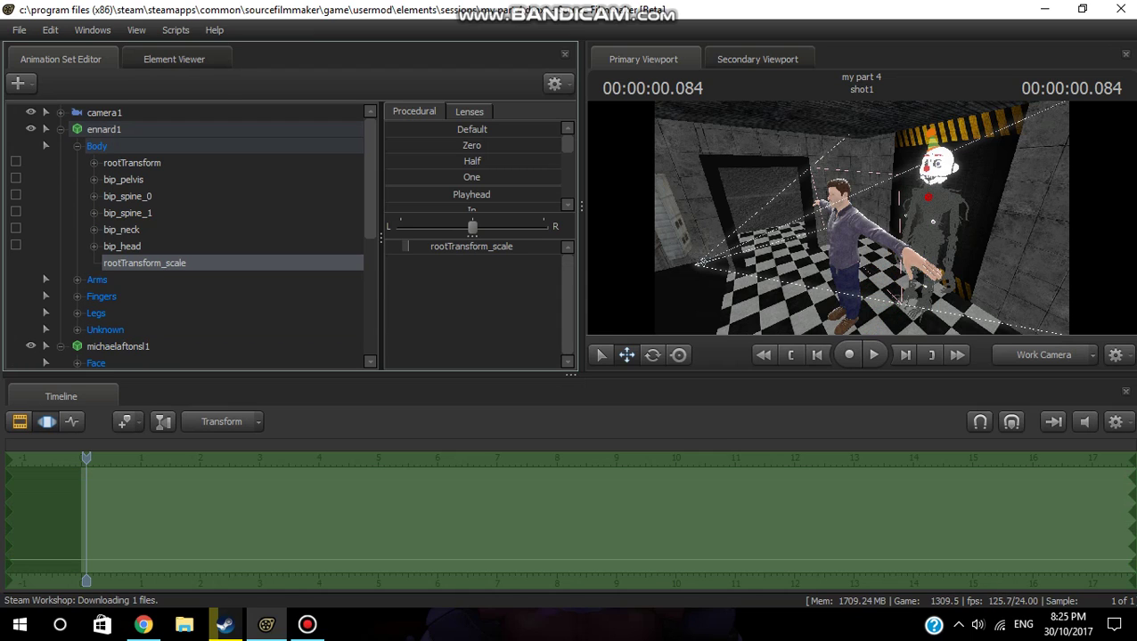
pyautogui.moveTo(471, 246); pyautogui.dragTo(405, 246)
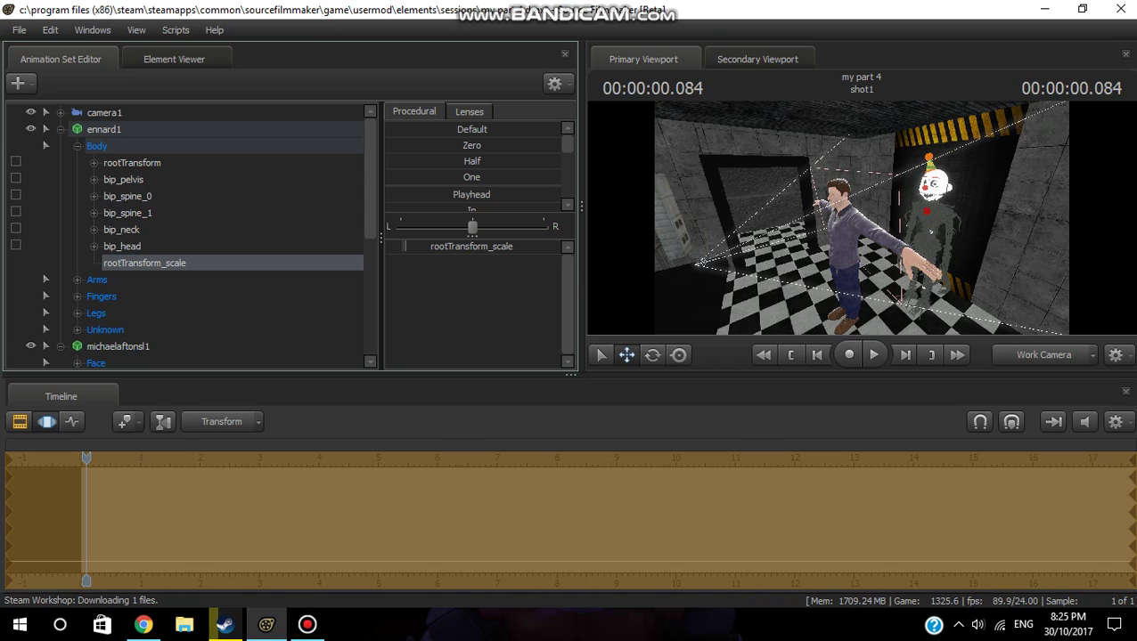
pyautogui.moveTo(862, 219)
pyautogui.mouseDown()
pyautogui.moveTo(927, 218)
pyautogui.moveTo(860, 219)
pyautogui.mouseUp()
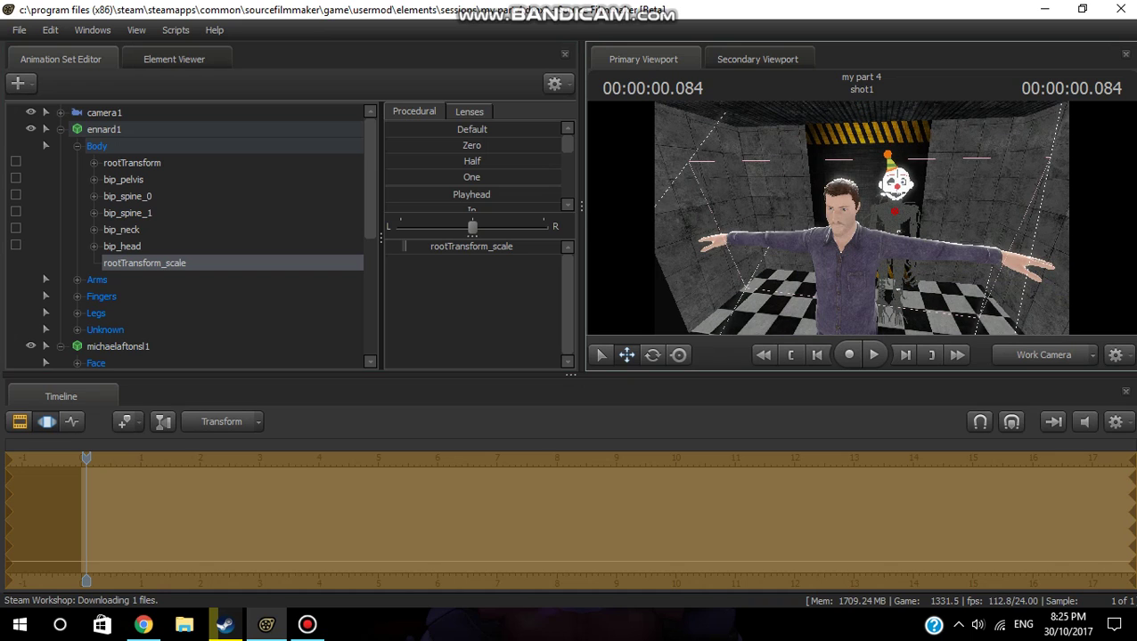
# Collapse the ennard1 controls and move michaelaftonsl1 forward along the floor, away from Ennard
pyautogui.click(61, 129)
pyautogui.click(117, 146)
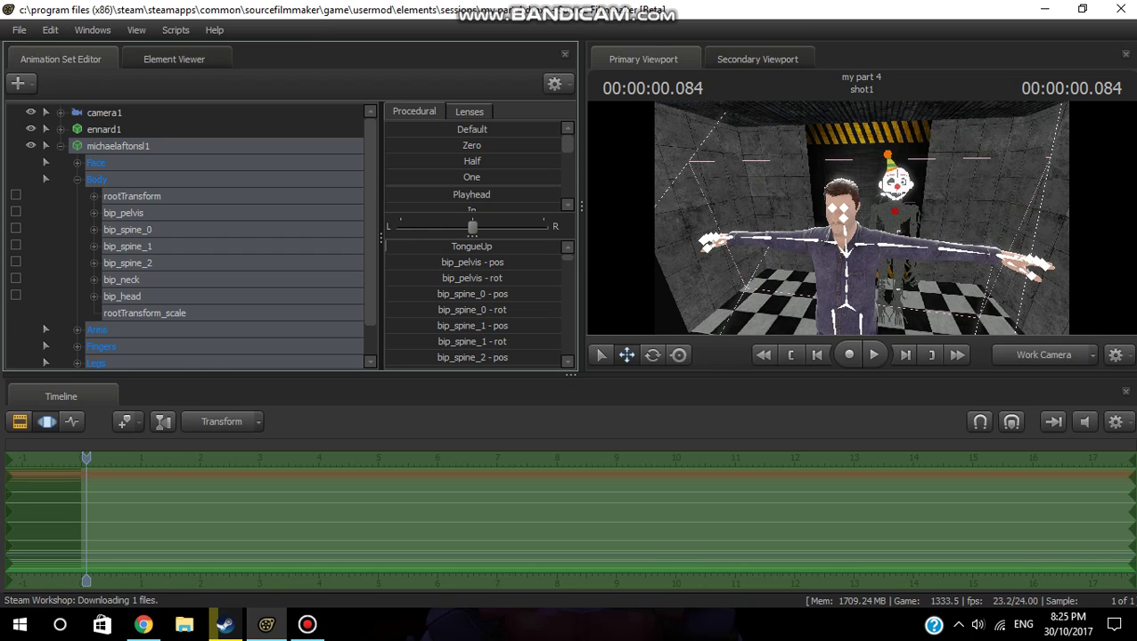
pyautogui.moveTo(861, 218); pyautogui.dragTo(860, 218)
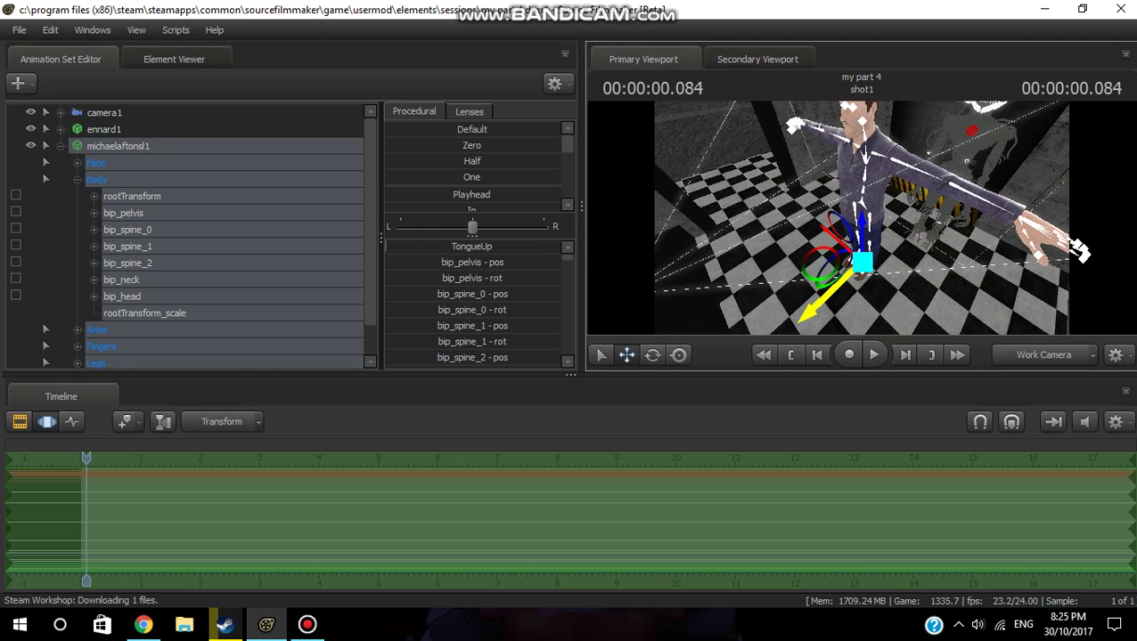
pyautogui.moveTo(821, 302)
pyautogui.mouseDown()
pyautogui.moveTo(852, 273)
pyautogui.moveTo(812, 310)
pyautogui.mouseUp()
# Reframe camera1 to show Michael's head and shoulders at an angle with Ennard behind him, and play the shot
pyautogui.hotkey('ctrl', 'Tab')
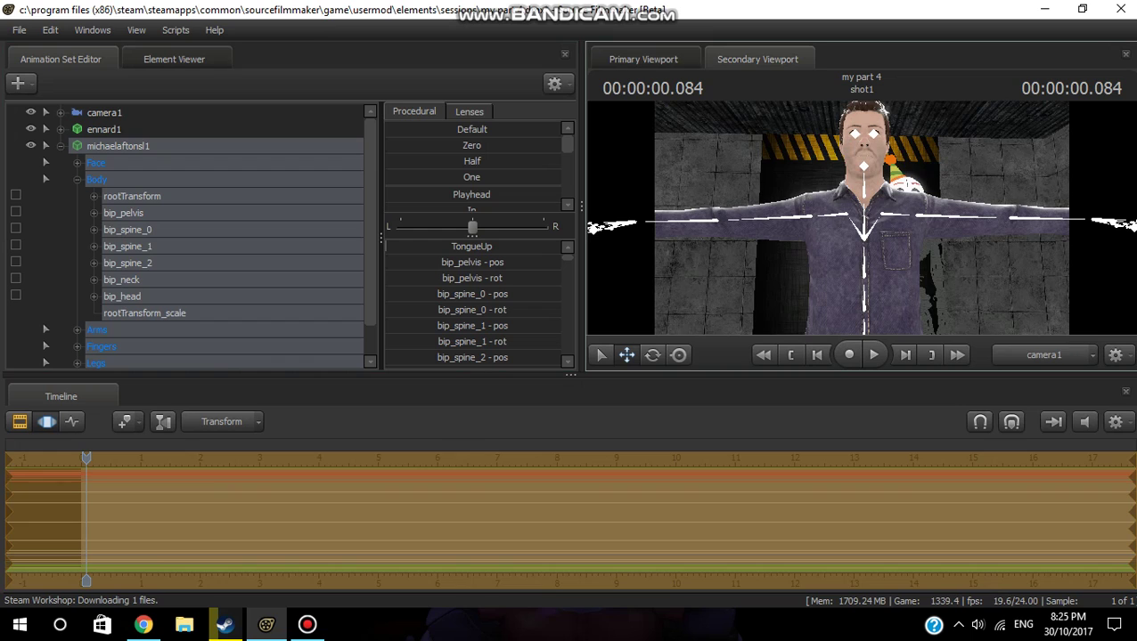
pyautogui.click(104, 113)
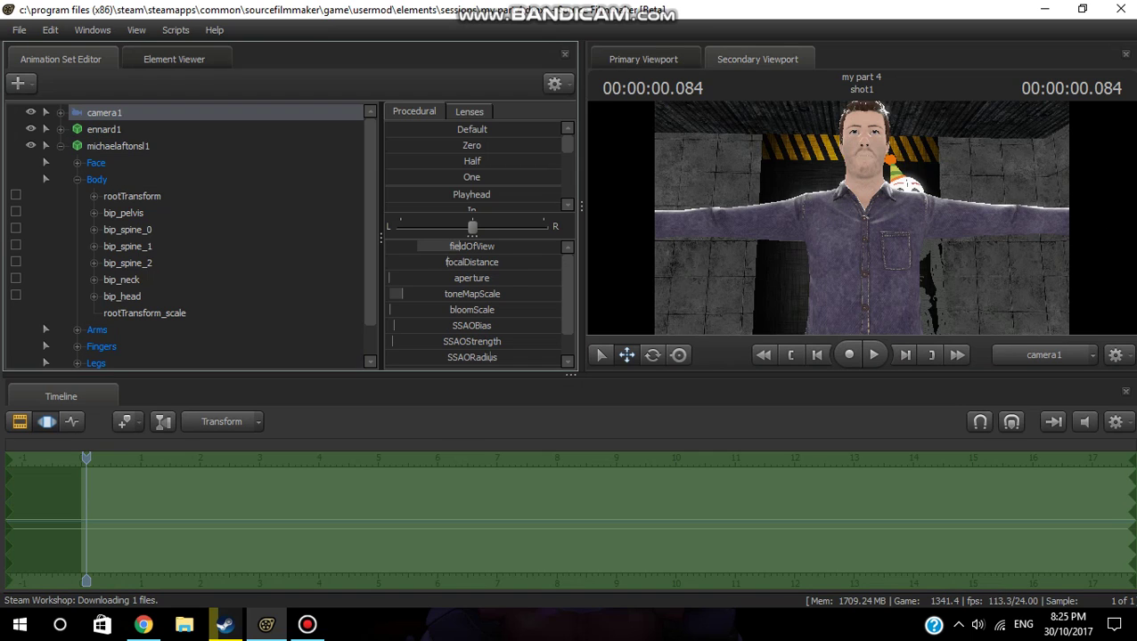
pyautogui.click(118, 146)
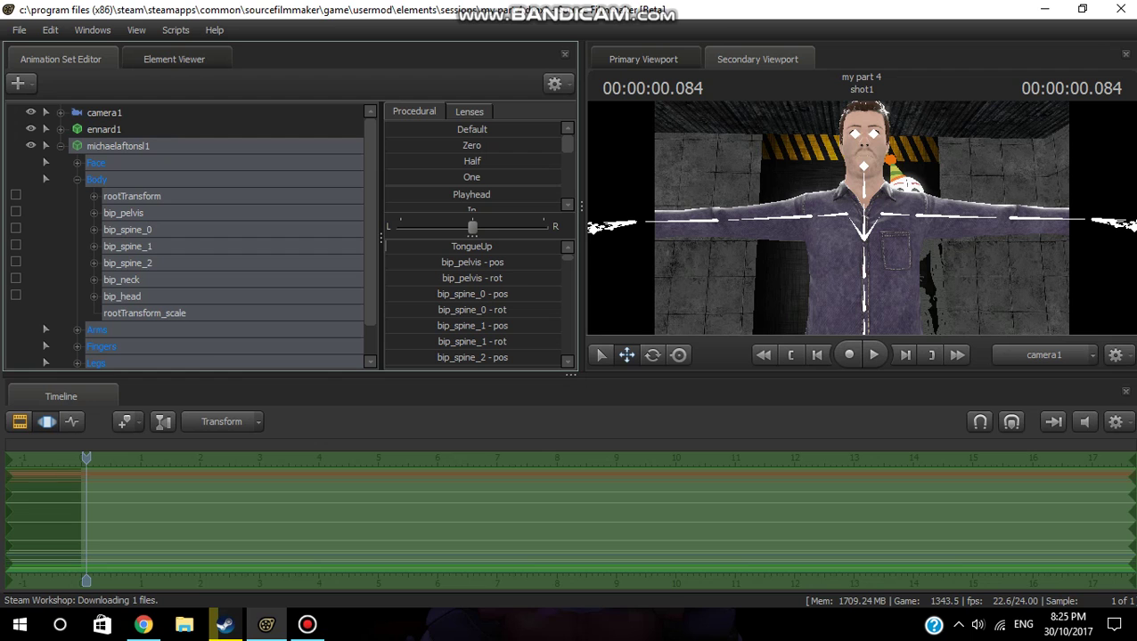
pyautogui.click(104, 113)
pyautogui.moveTo(862, 218); pyautogui.dragTo(819, 196)
pyautogui.press('s')
pyautogui.press('d')
pyautogui.press('w')
pyautogui.press('a')
pyautogui.press('w')
pyautogui.press('d')
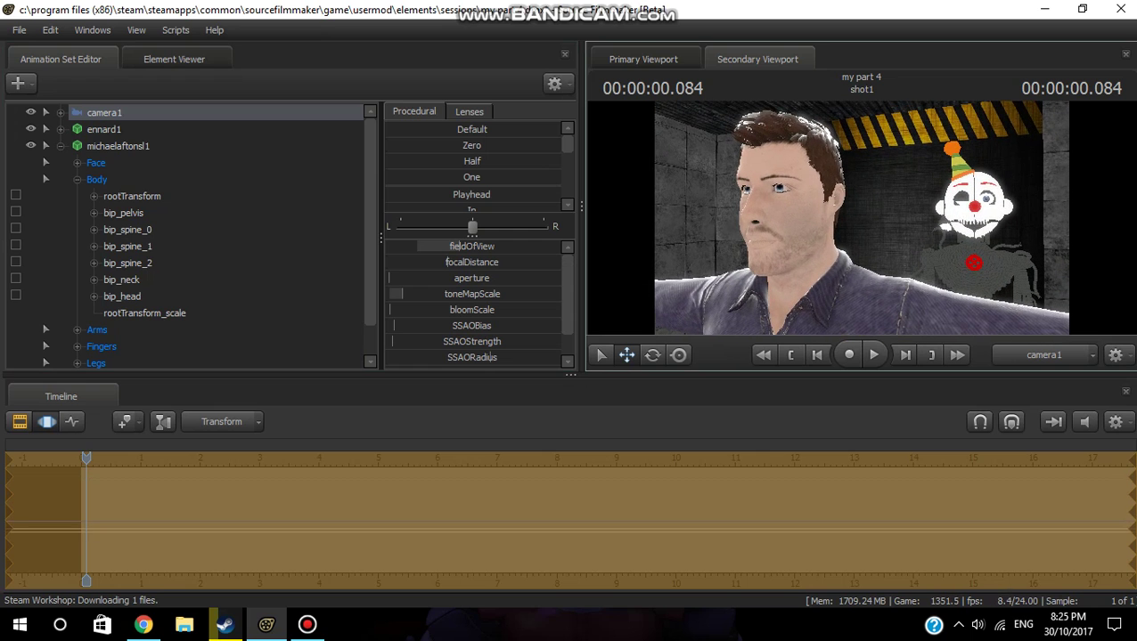
pyautogui.moveTo(919, 215); pyautogui.dragTo(867, 216)
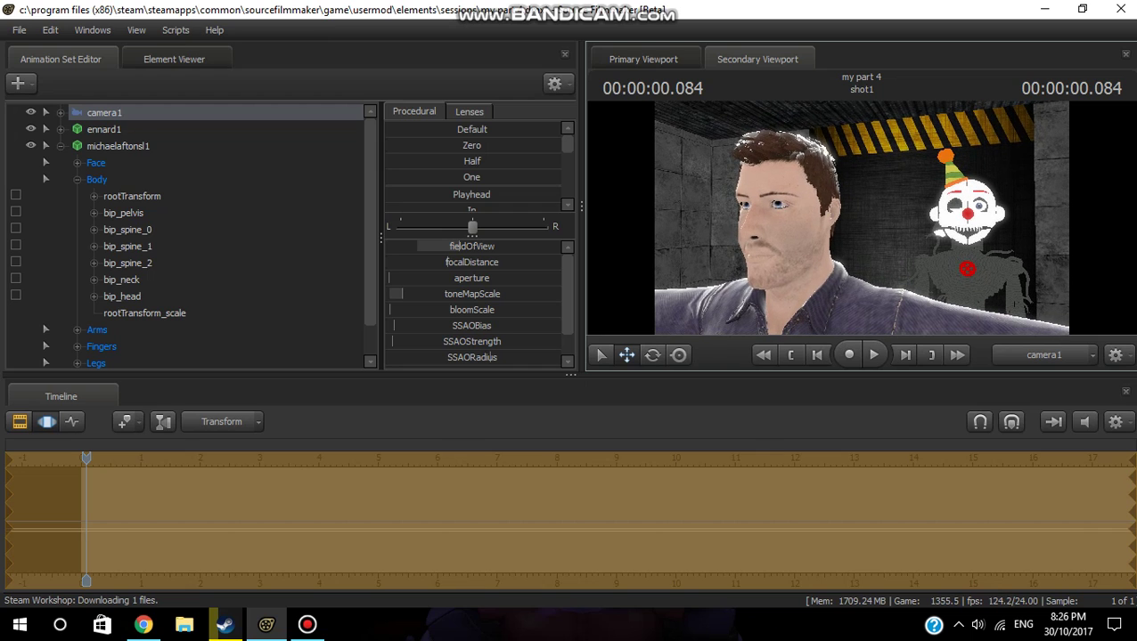
pyautogui.press('space')
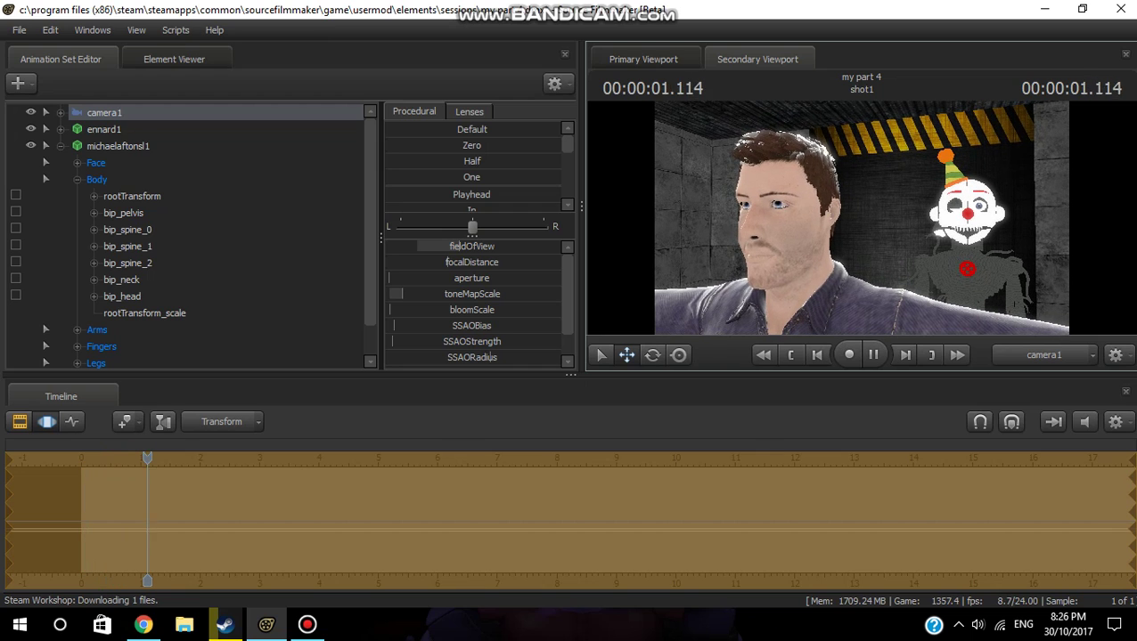